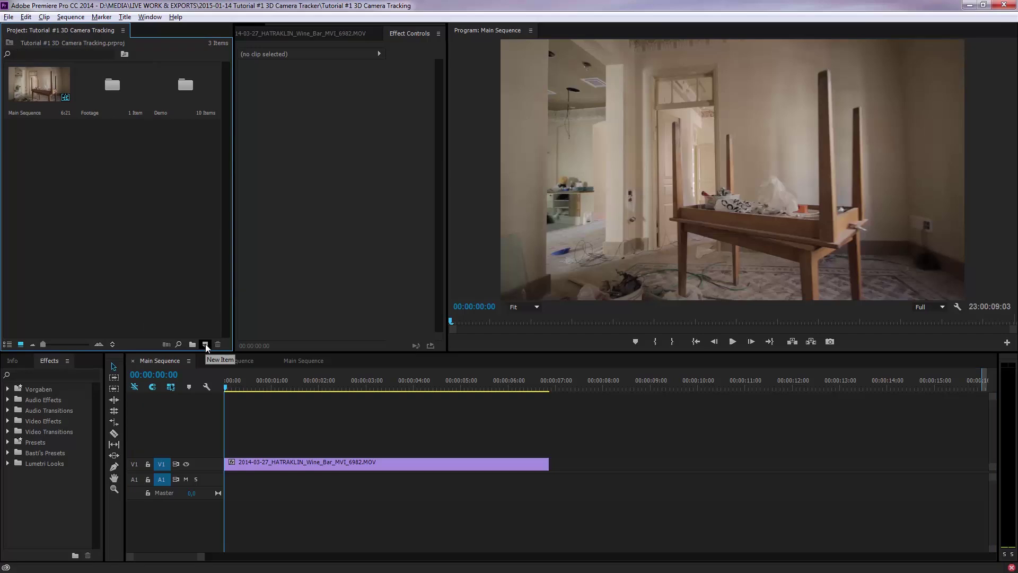
# - Check the New Sequence presets without creating a sequence, and view the contents of the Footage bin
pyautogui.click(233, 356)
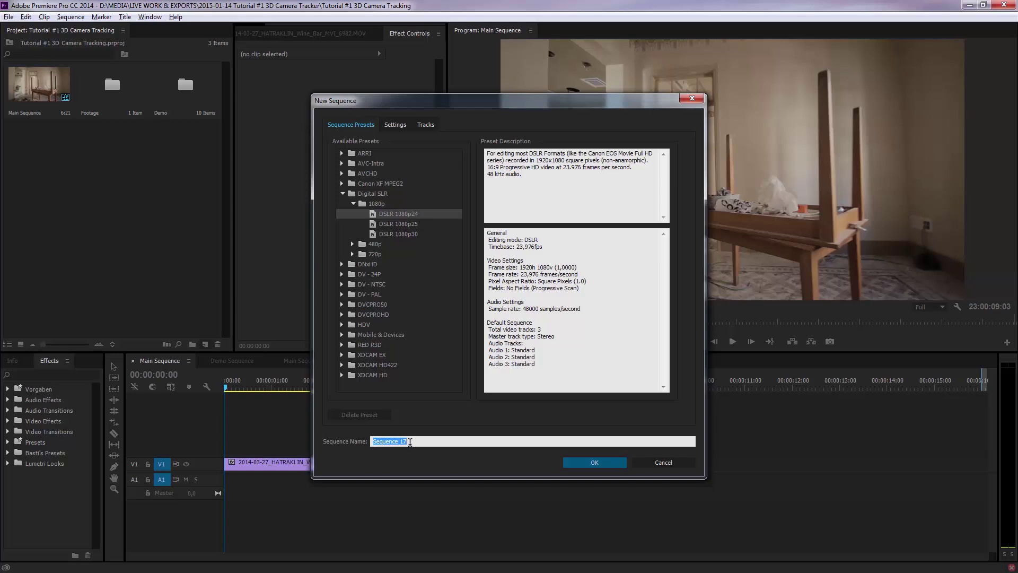
pyautogui.click(663, 463)
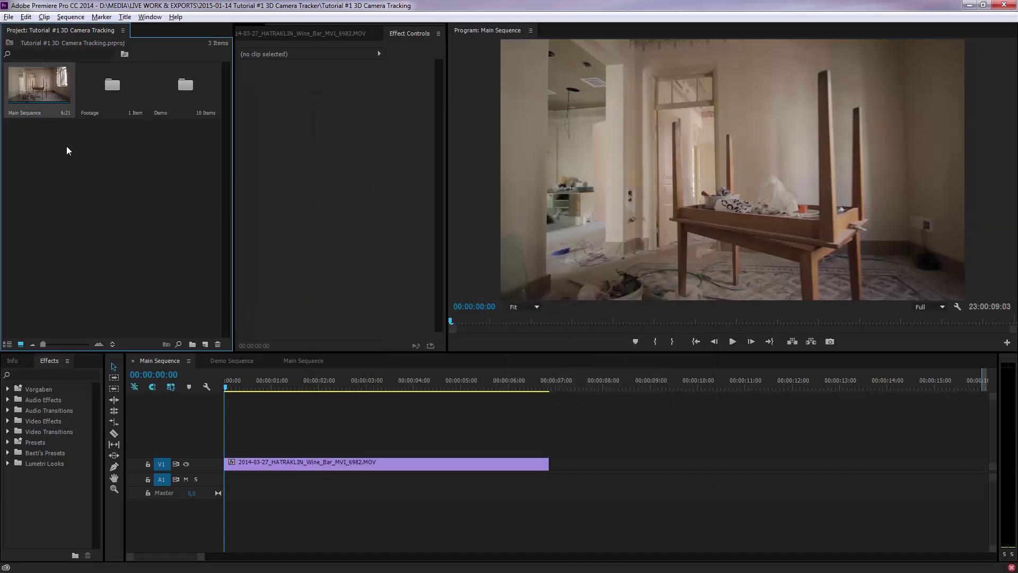
pyautogui.doubleClick(115, 84)
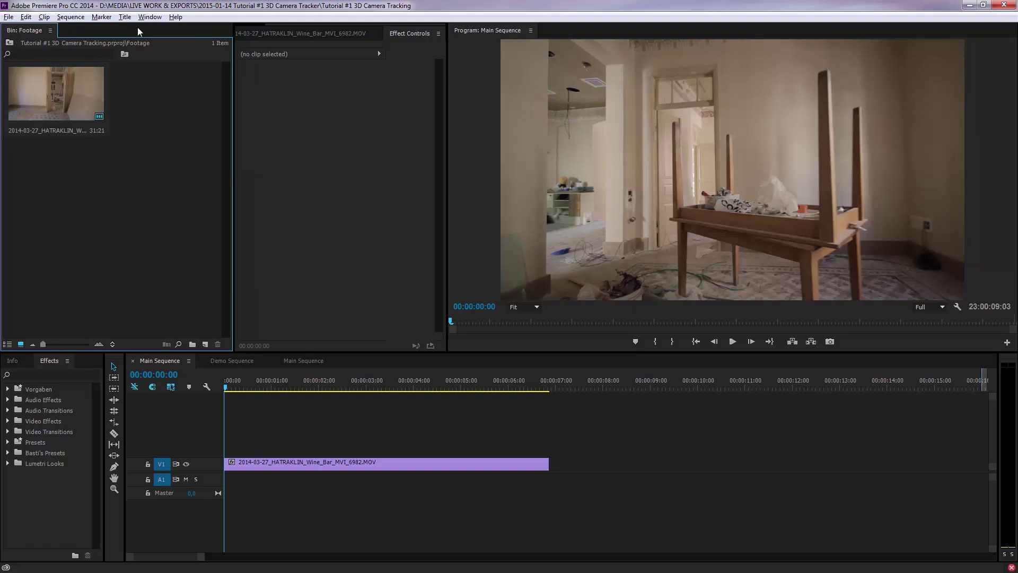
pyautogui.click(9, 43)
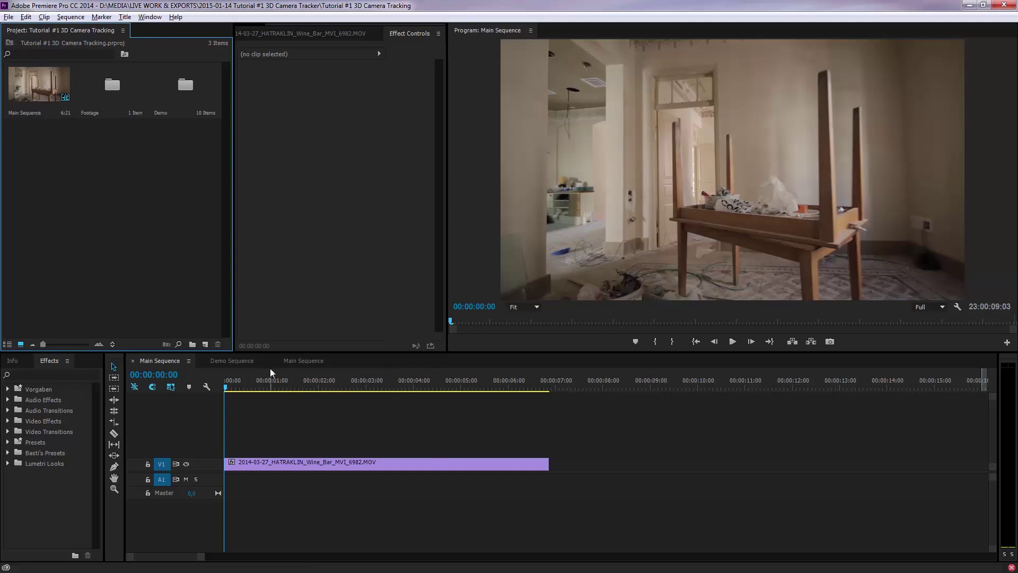
# - Play back the Main Sequence to review the dolly shot, and return the playhead to the start
pyautogui.moveTo(225, 388); pyautogui.dragTo(173, 406)
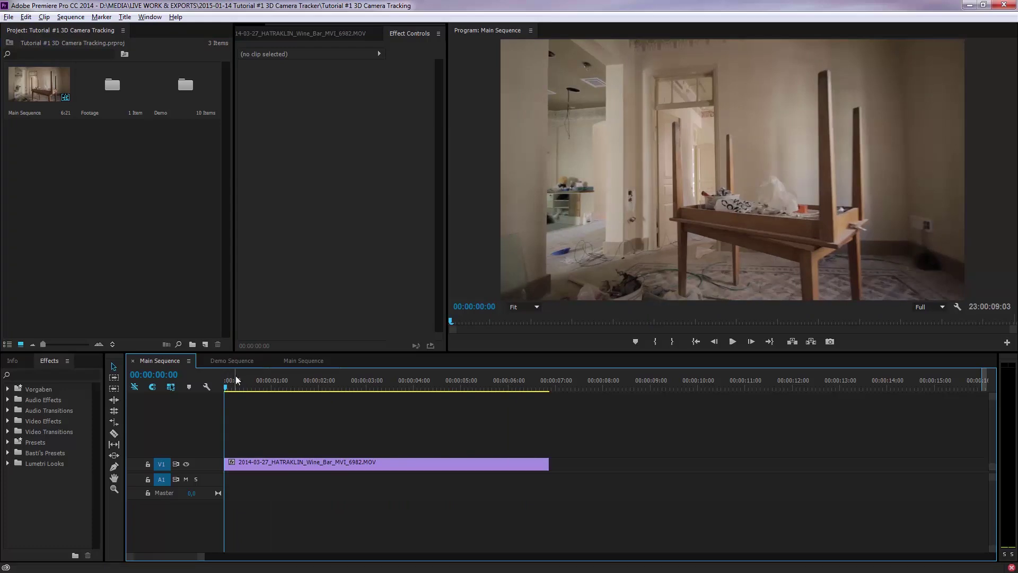
pyautogui.press('space')
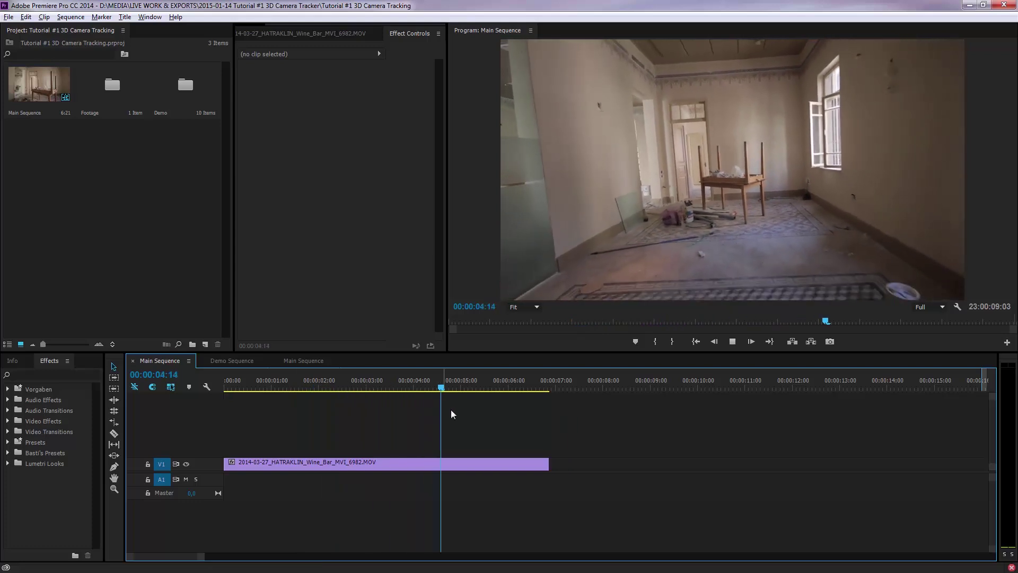
pyautogui.press('space')
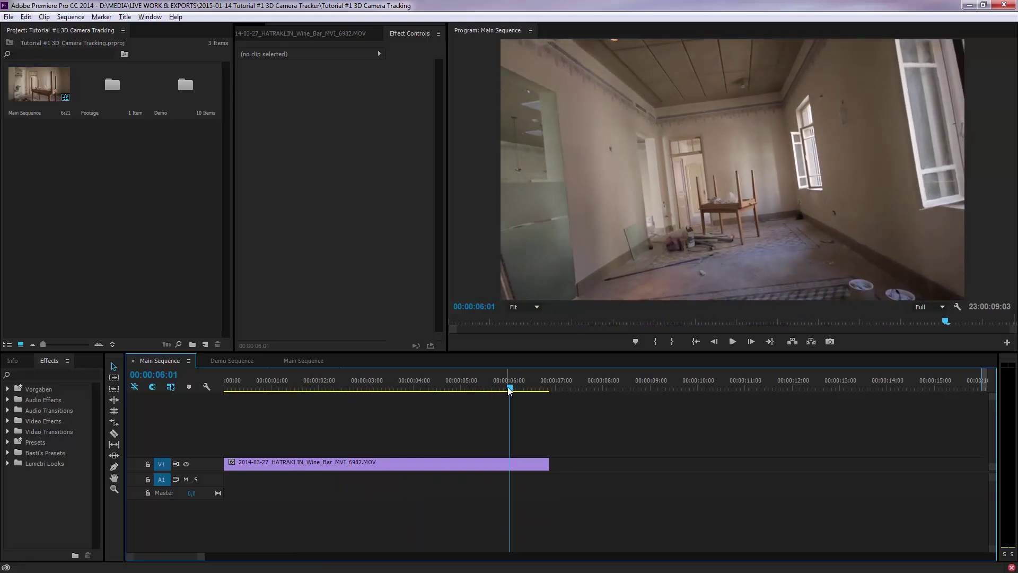
pyautogui.moveTo(510, 388); pyautogui.dragTo(202, 396)
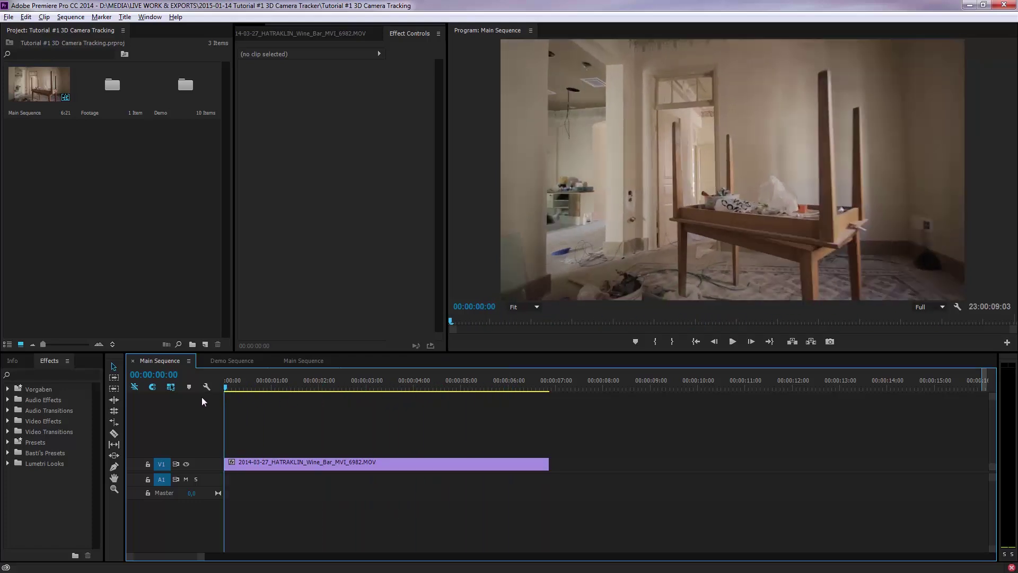
# - Replace the wine bar clip in the Main Sequence with a linked After Effects composition
pyautogui.click(280, 461)
pyautogui.rightClick(280, 461)
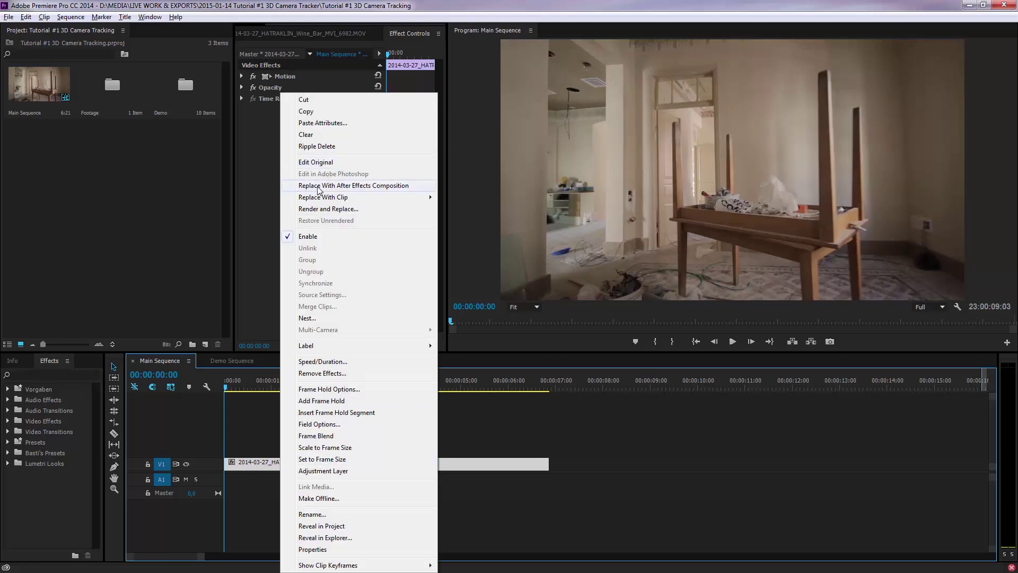
pyautogui.click(370, 189)
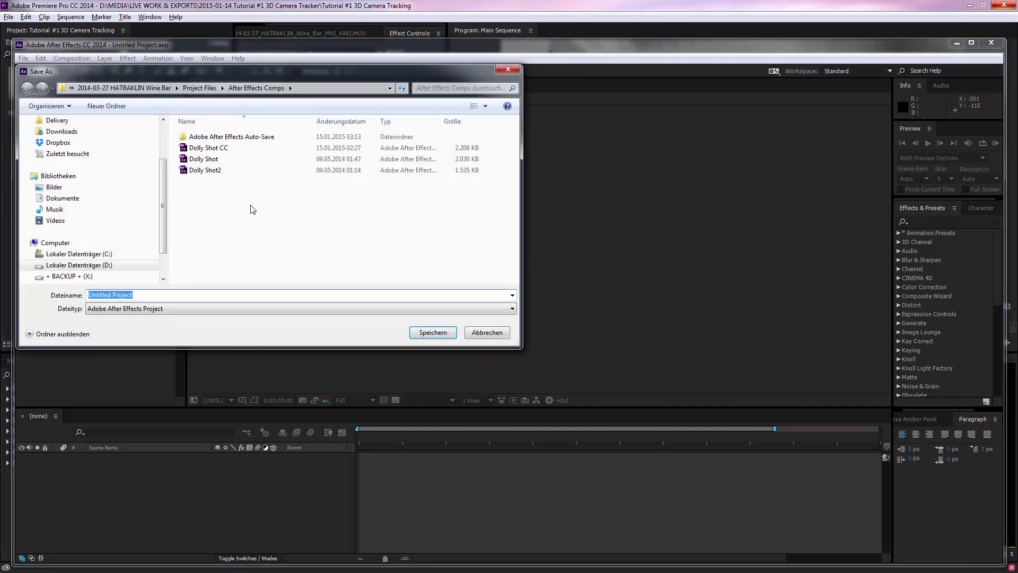
# - Save the After Effects project as "3D Camera Tracking COMP" in the "2015-01-14 Tutorial #1 3D Camera Tracker" folder under LIVE WORK & EXPORTS
pyautogui.moveTo(101, 77); pyautogui.dragTo(123, 87)
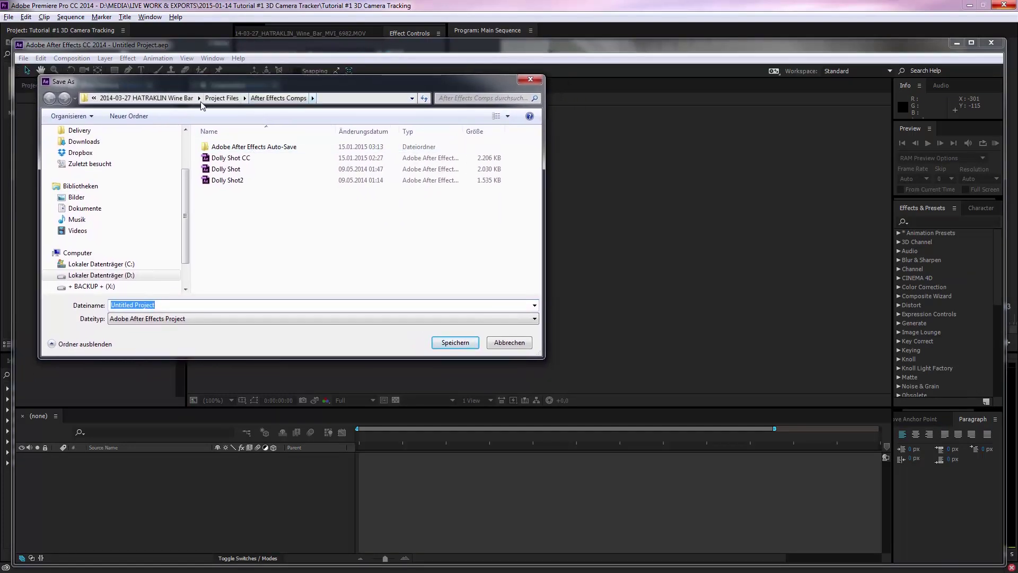
pyautogui.scroll(2, 118, 160)
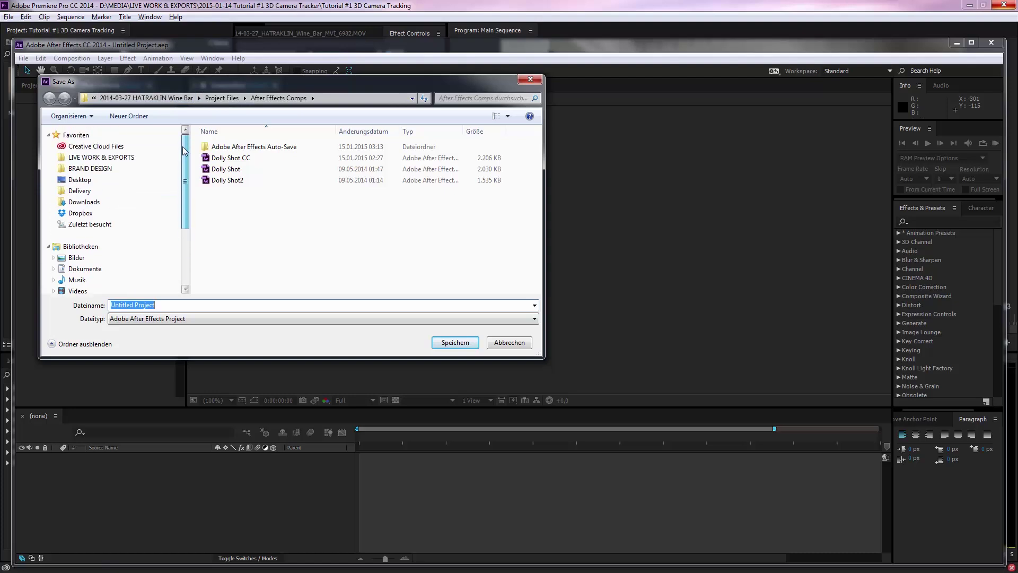
pyautogui.click(119, 161)
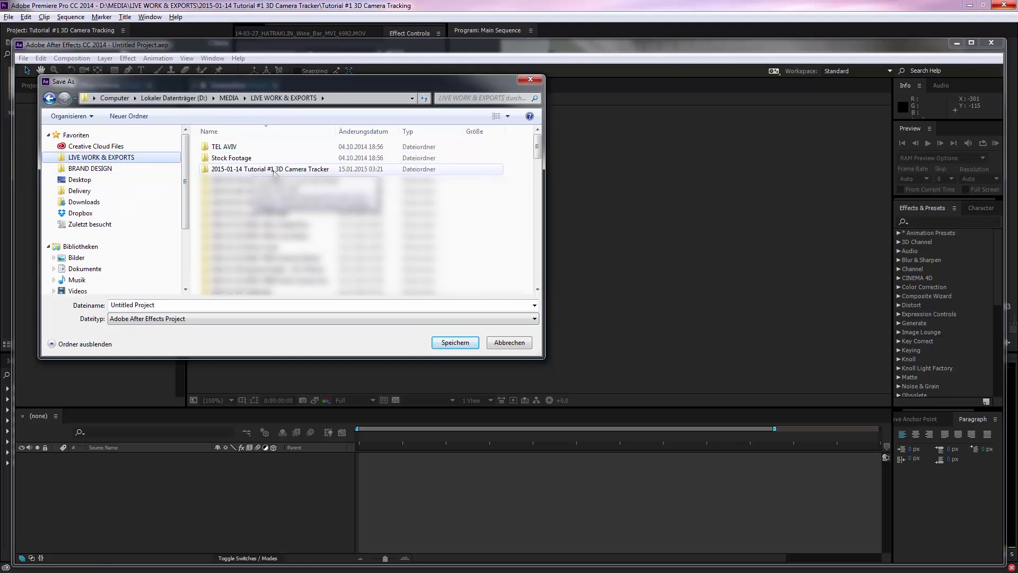
pyautogui.doubleClick(274, 170)
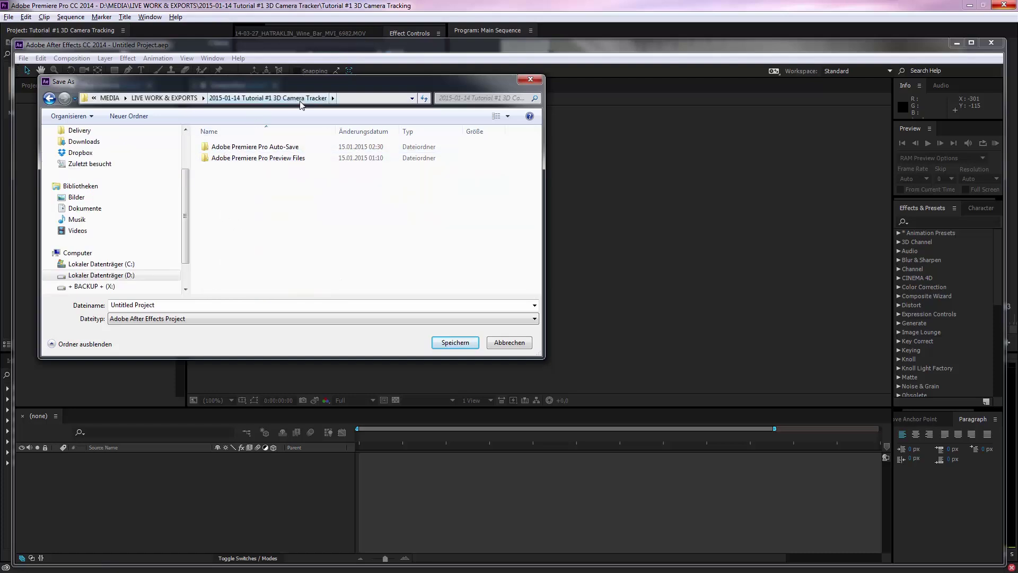
pyautogui.click(182, 303)
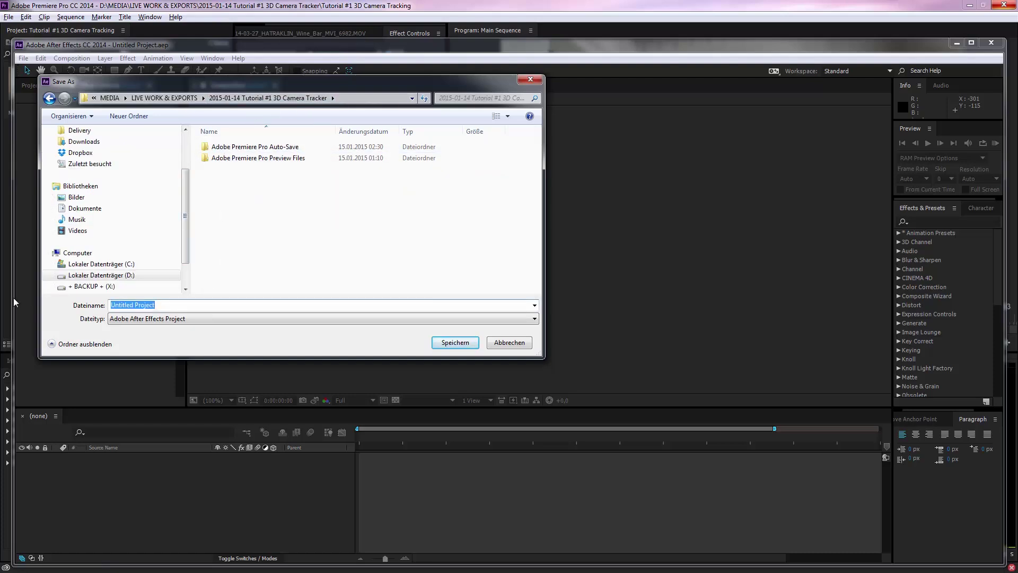
pyautogui.write('3D Camera Tracking COMP')
pyautogui.click(449, 342)
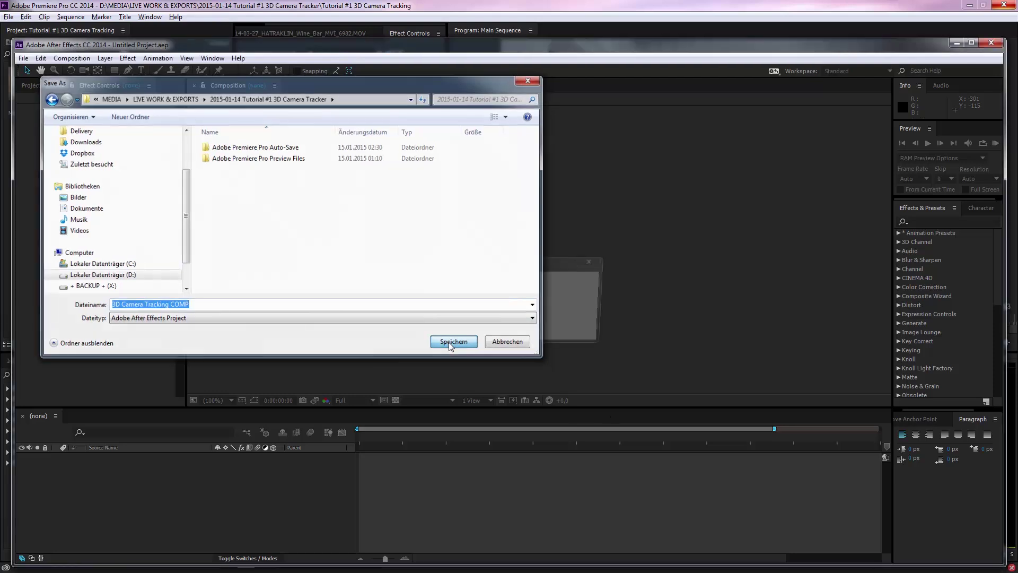
# - Maximize the After Effects window and scrub through the linked composition, returning to its first frame
pyautogui.moveTo(463, 44); pyautogui.dragTo(454, 2)
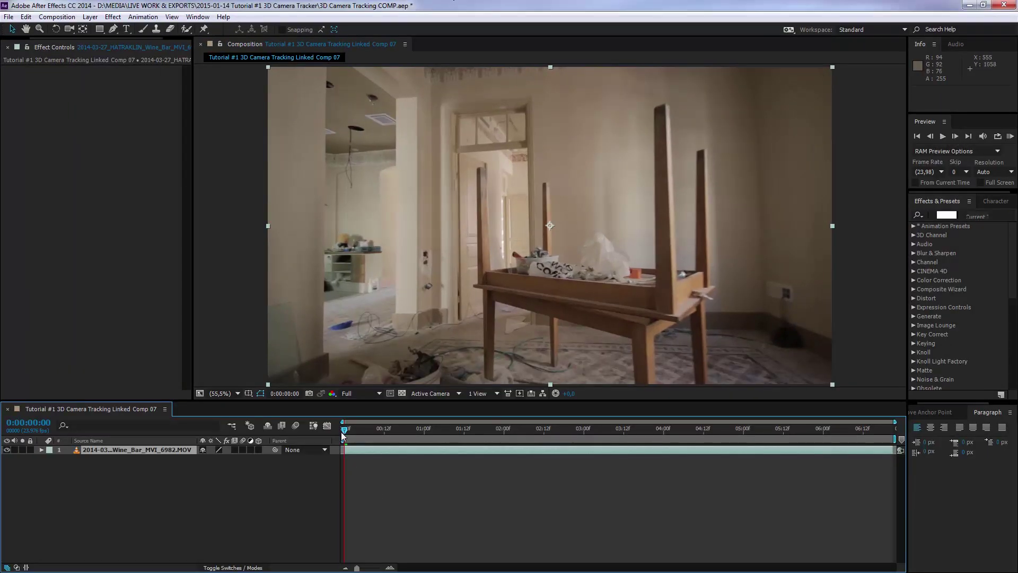
pyautogui.moveTo(346, 430); pyautogui.dragTo(794, 437)
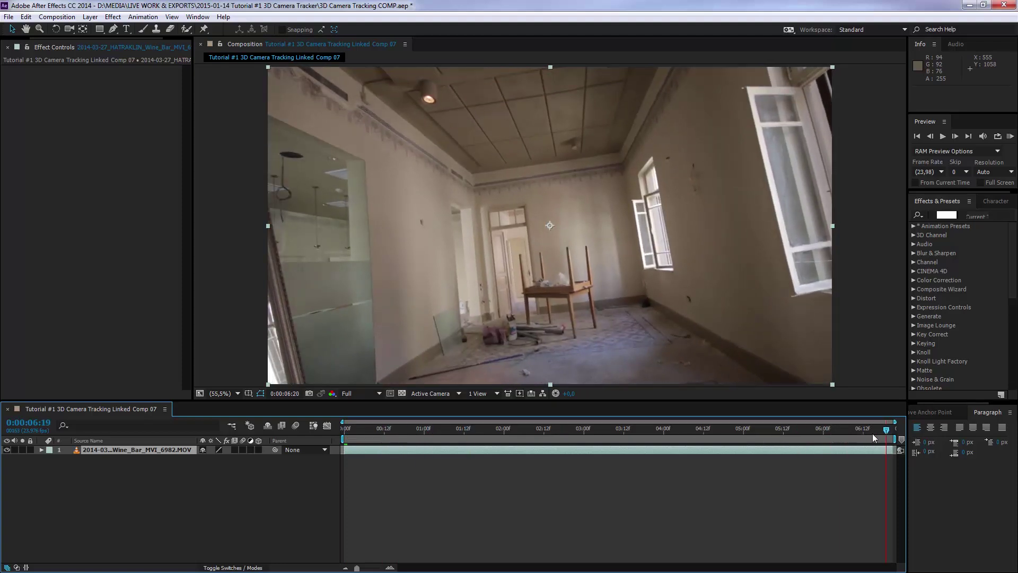
pyautogui.moveTo(668, 431); pyautogui.dragTo(329, 430)
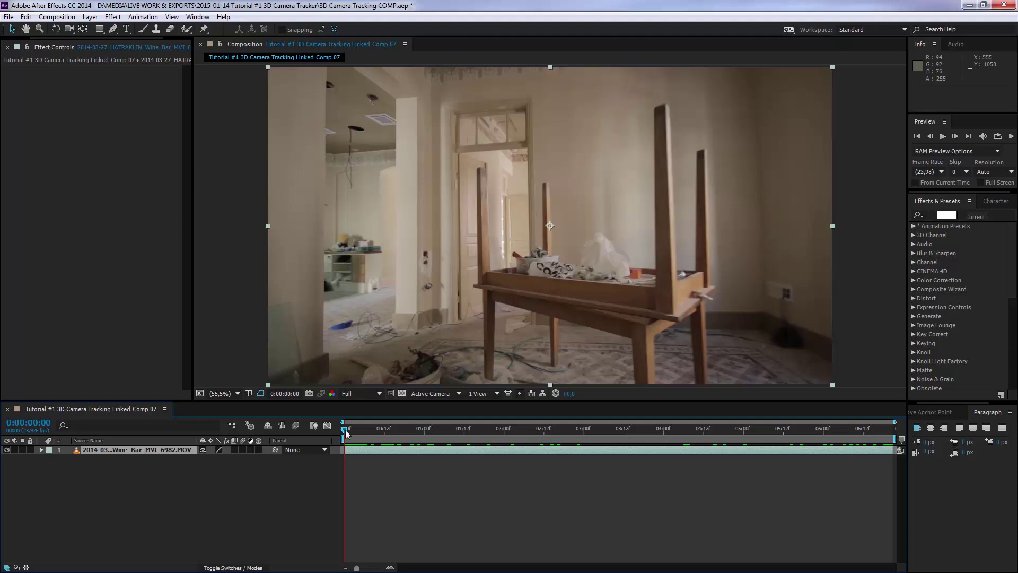
# - Find the Warp Stabilizer VFX effect by searching for "warp" and apply it to the wine bar footage layer
pyautogui.click(263, 493)
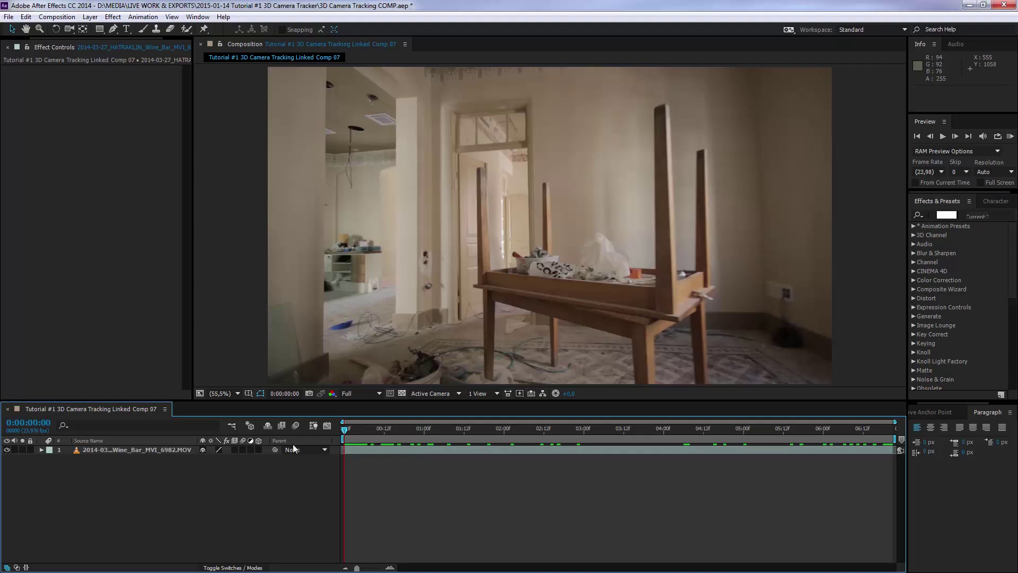
pyautogui.click(134, 448)
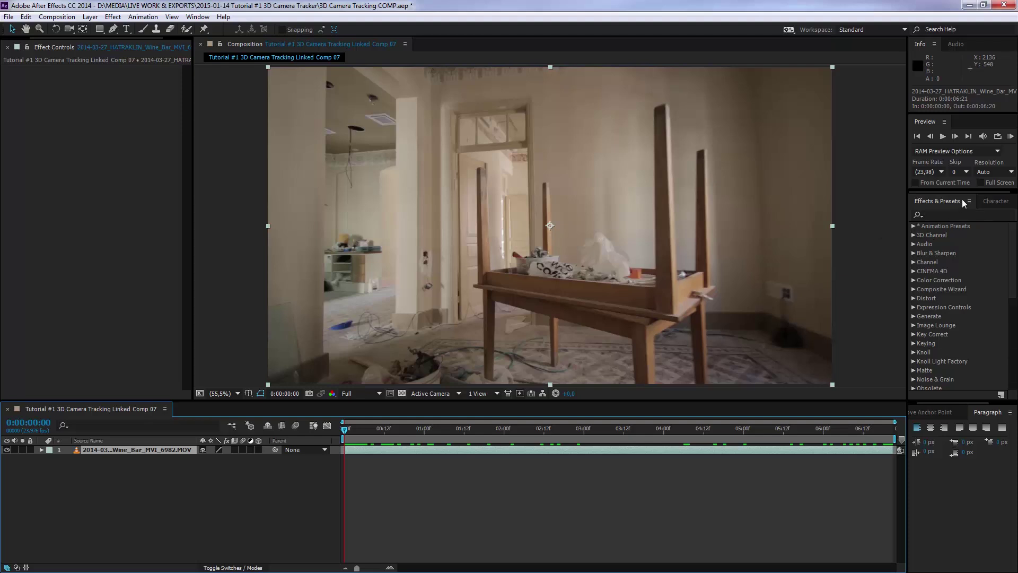
pyautogui.click(940, 214)
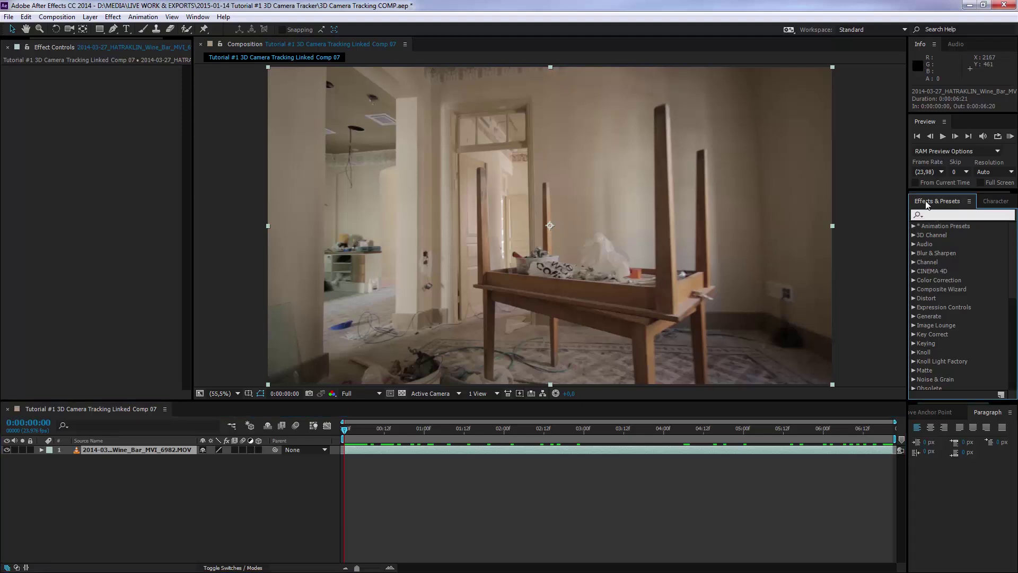
pyautogui.click(925, 204)
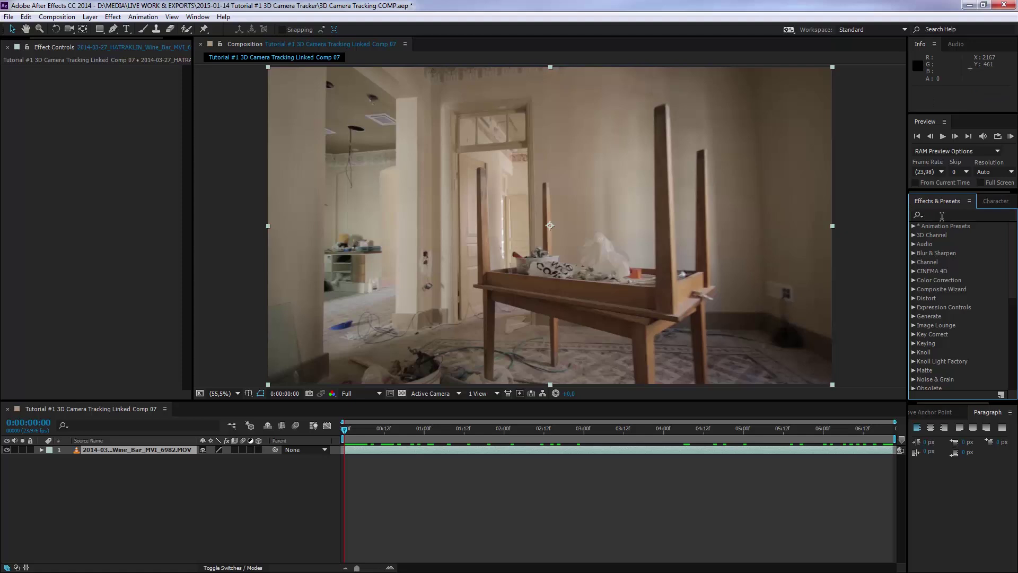
pyautogui.click(944, 213)
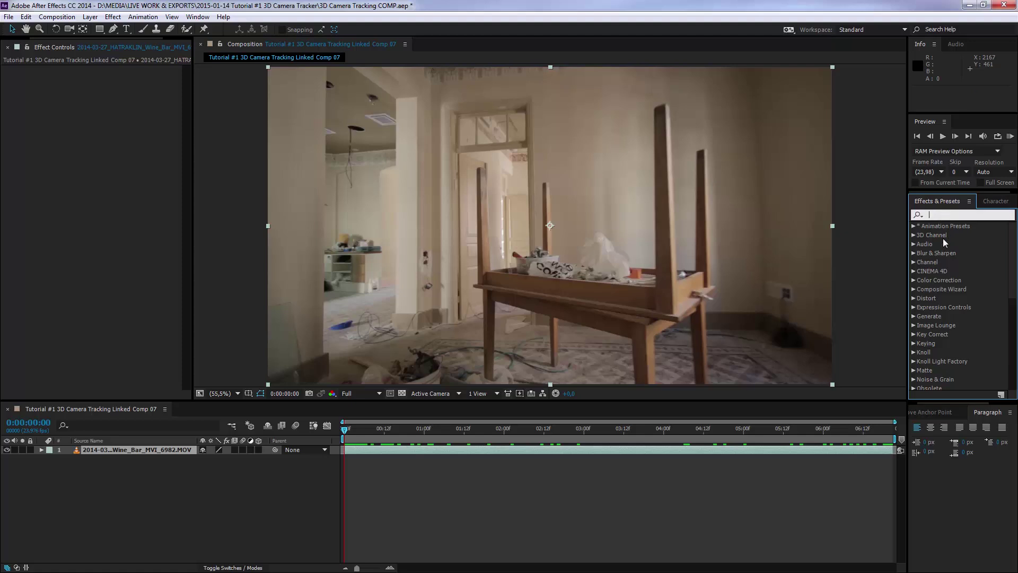
pyautogui.write('warp')
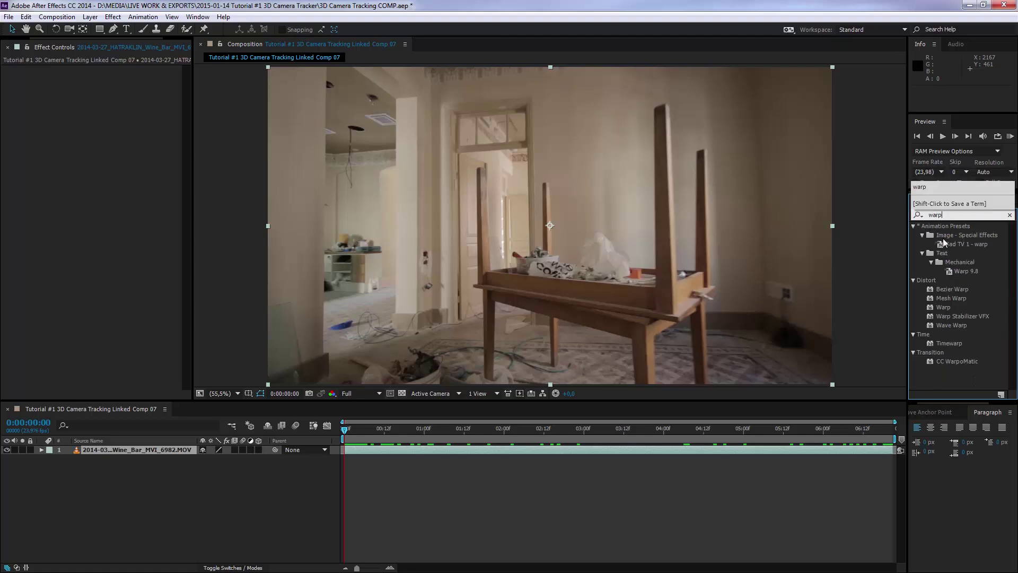
pyautogui.click(953, 316)
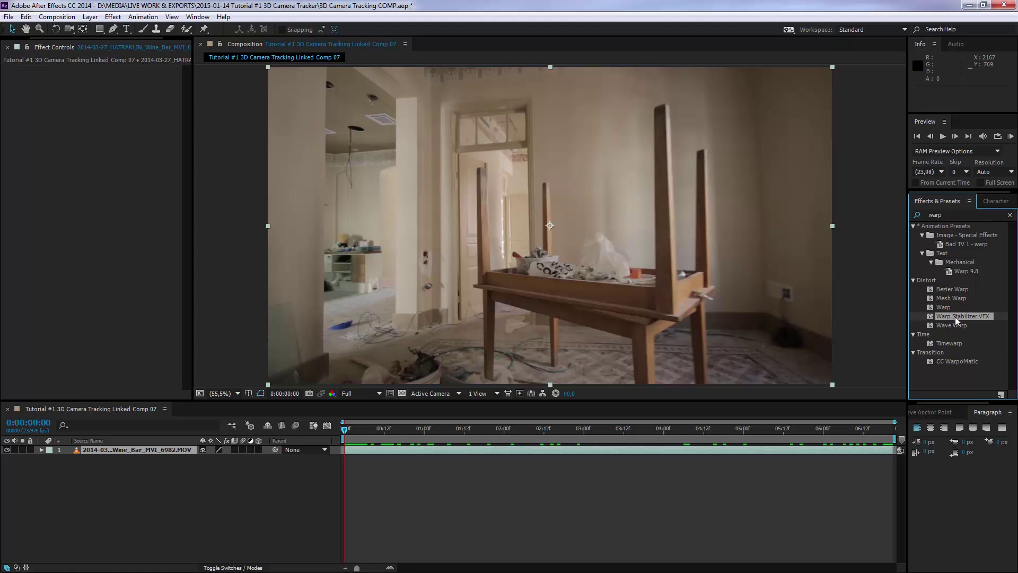
pyautogui.moveTo(955, 318); pyautogui.dragTo(111, 451)
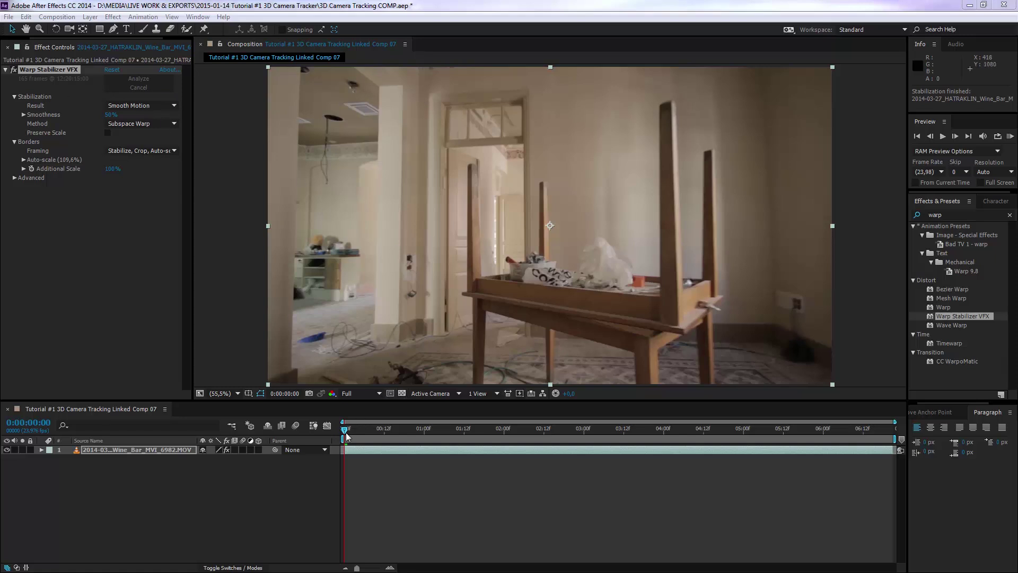
# - Scrub through the stabilized footage around the 3-second mark to inspect the smoothness and warping
pyautogui.moveTo(346, 431); pyautogui.dragTo(615, 440)
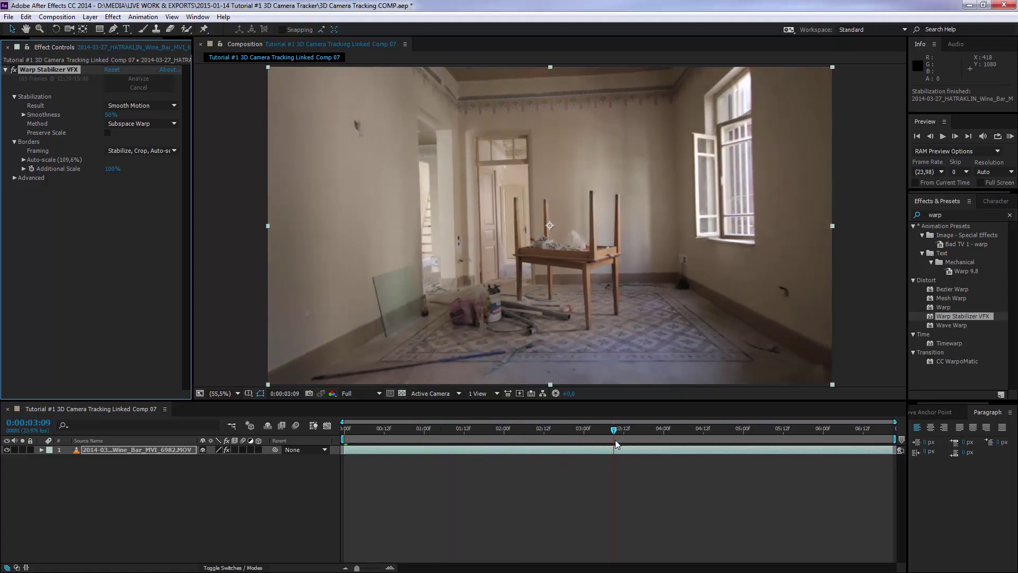
pyautogui.moveTo(615, 440)
pyautogui.mouseDown()
pyautogui.moveTo(727, 431)
pyautogui.moveTo(605, 432)
pyautogui.mouseUp()
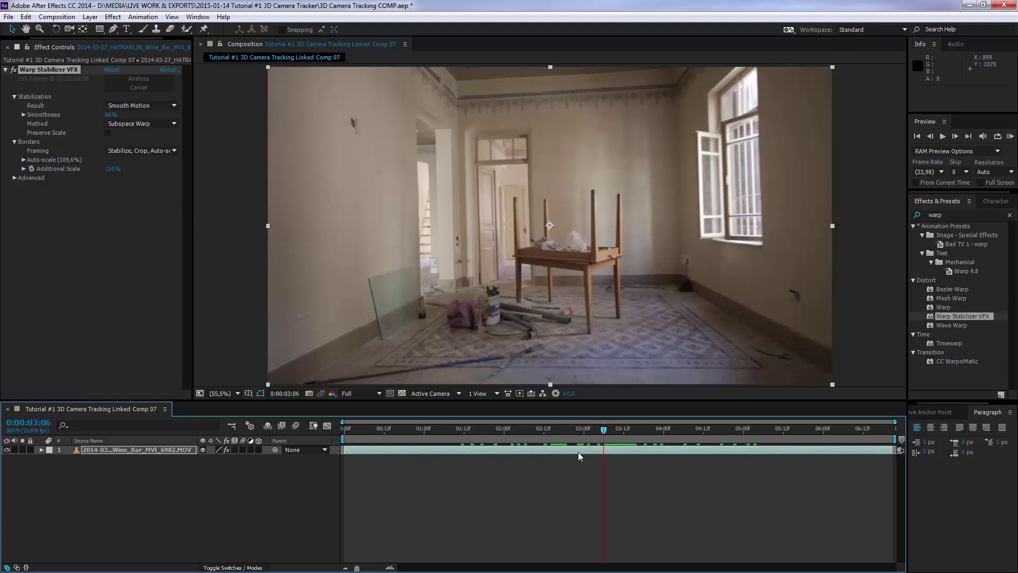
pyautogui.moveTo(604, 431)
pyautogui.mouseDown()
pyautogui.moveTo(550, 431)
pyautogui.moveTo(591, 431)
pyautogui.mouseUp()
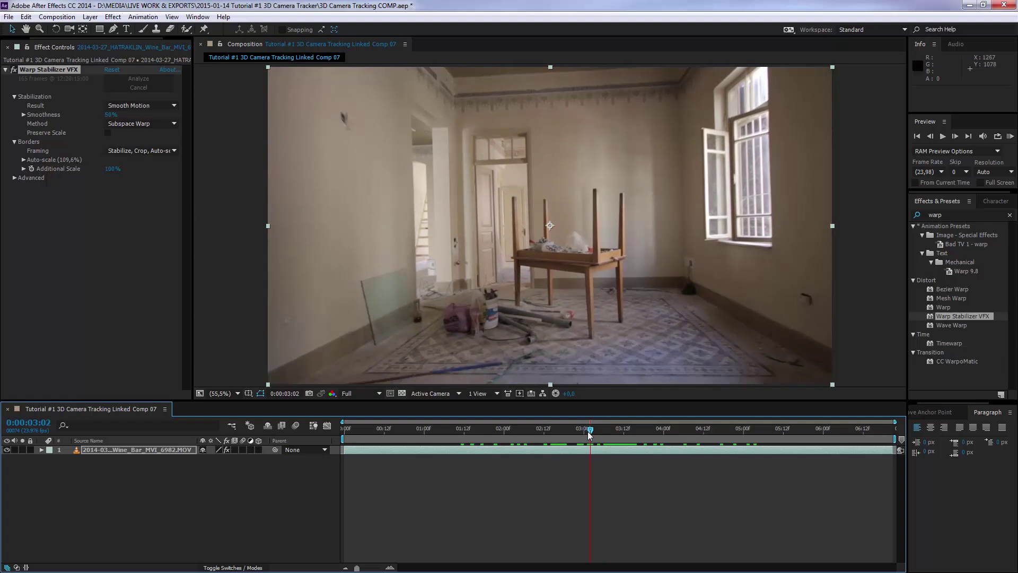
pyautogui.moveTo(592, 431)
pyautogui.mouseDown()
pyautogui.moveTo(474, 431)
pyautogui.moveTo(587, 430)
pyautogui.mouseUp()
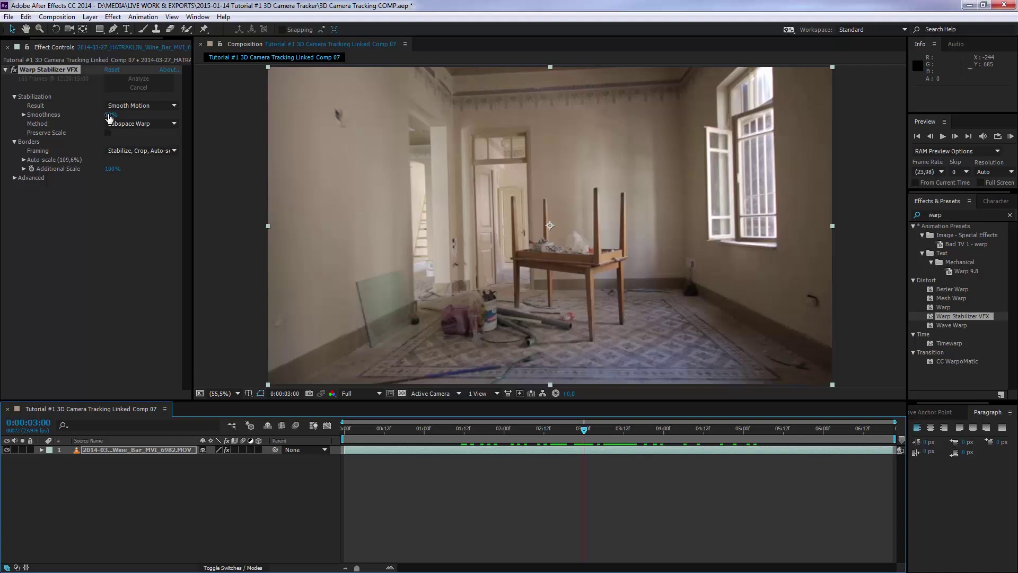
pyautogui.moveTo(611, 432)
pyautogui.mouseDown()
pyautogui.moveTo(704, 430)
pyautogui.moveTo(475, 436)
pyautogui.moveTo(785, 440)
pyautogui.moveTo(880, 428)
pyautogui.moveTo(544, 433)
pyautogui.moveTo(692, 430)
pyautogui.moveTo(612, 435)
pyautogui.mouseUp()
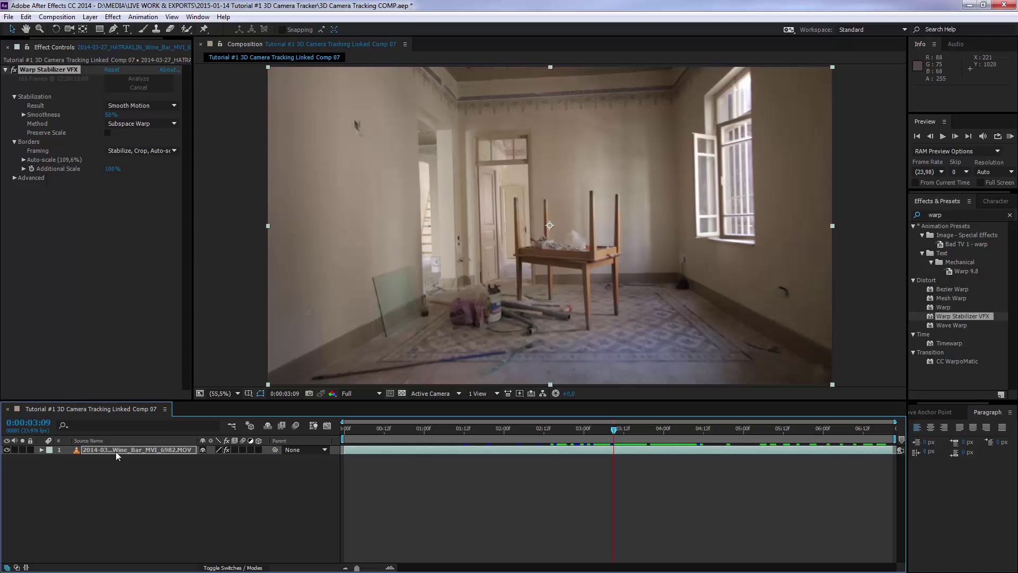
# - Start pre-composing the wine bar footage layer with all attributes moved into the new composition
pyautogui.click(136, 480)
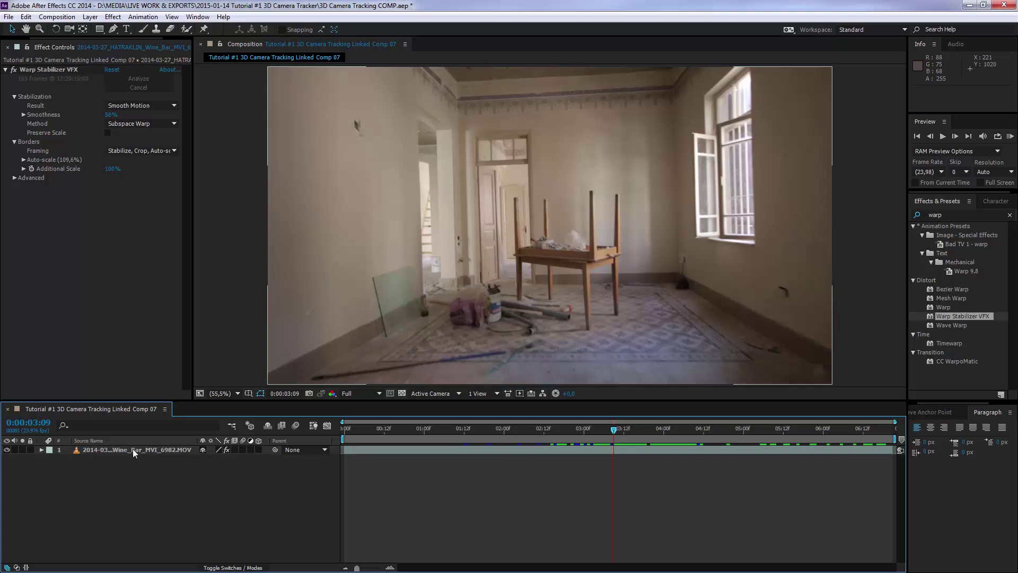
pyautogui.click(133, 448)
pyautogui.rightClick(124, 451)
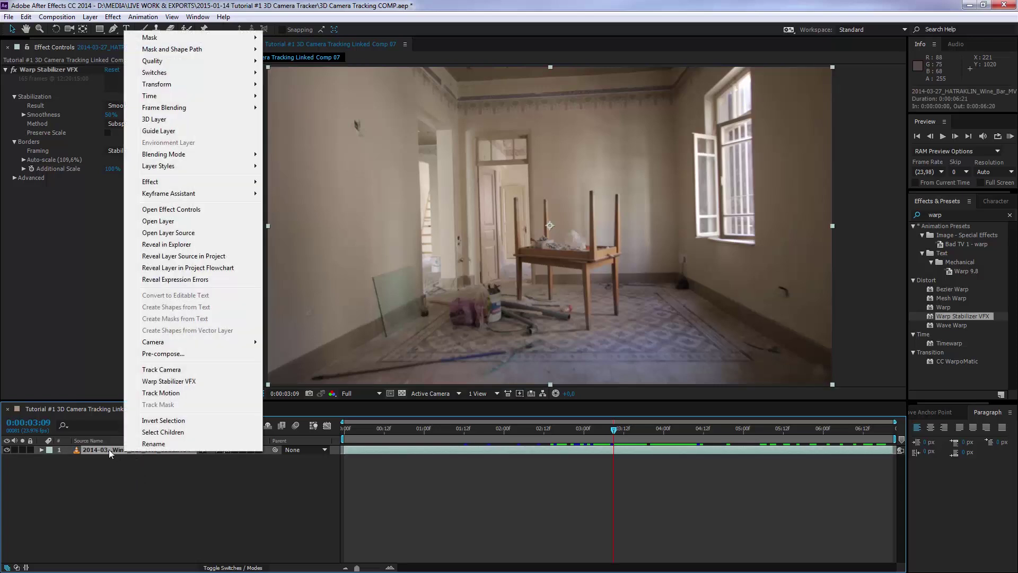
pyautogui.click(171, 354)
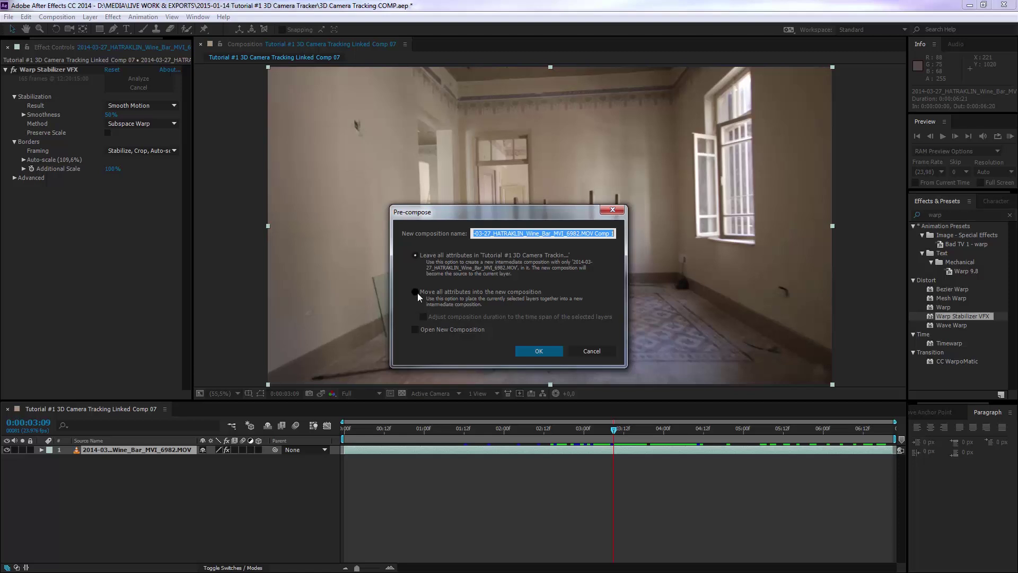
pyautogui.click(513, 291)
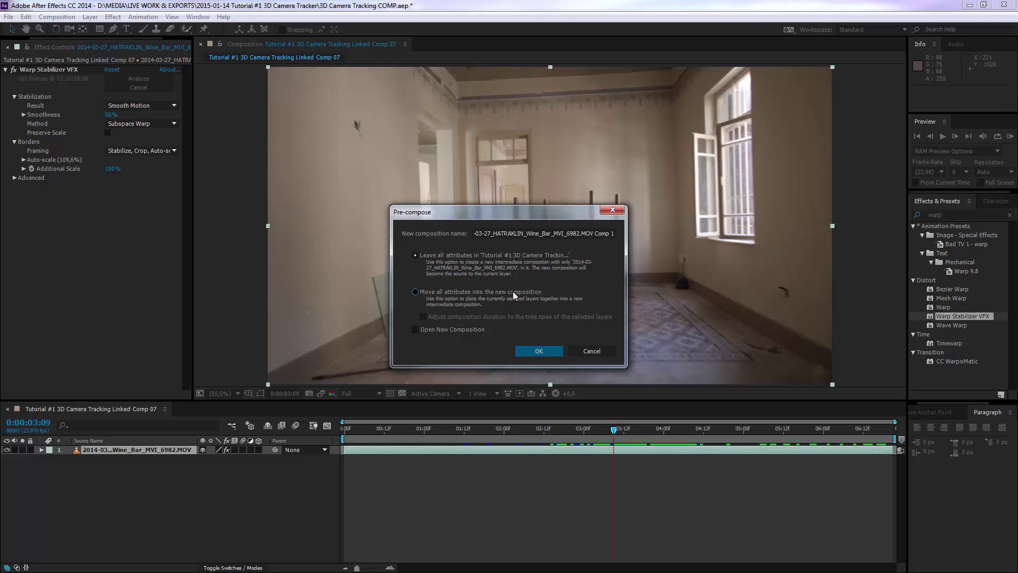
# - Name the new composition "RAW + STAB" and create it
pyautogui.click(491, 233)
pyautogui.hotkey('ctrl', 'a')
pyautogui.write('RAW +')
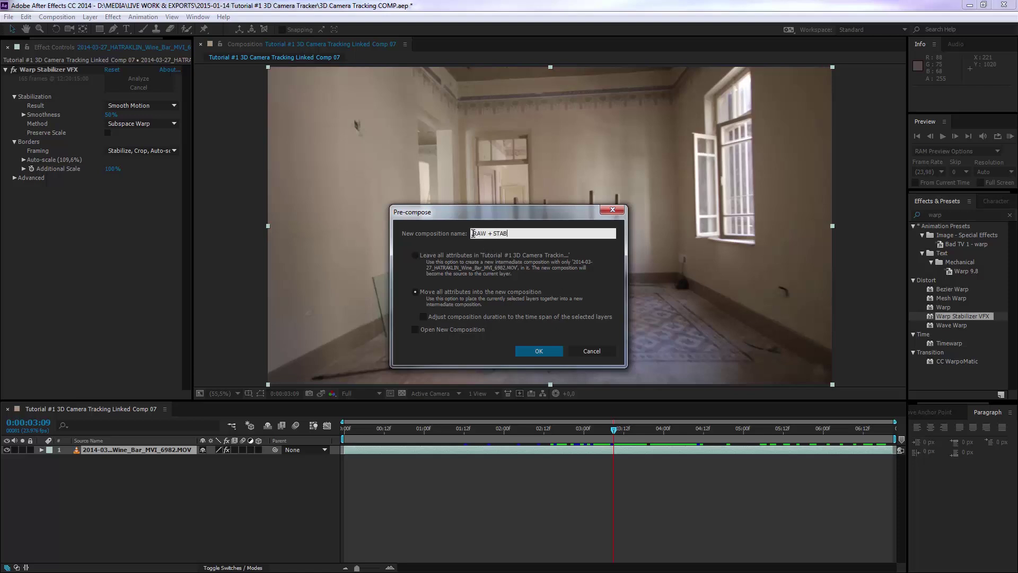
pyautogui.moveTo(472, 233); pyautogui.dragTo(487, 235)
pyautogui.click(493, 234)
pyautogui.moveTo(493, 235); pyautogui.dragTo(525, 234)
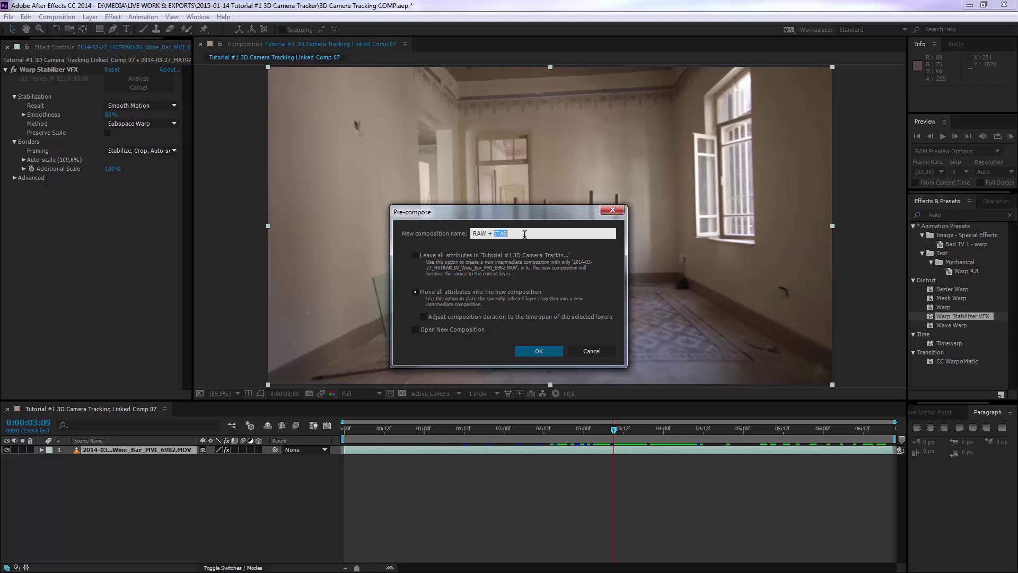
pyautogui.click(548, 352)
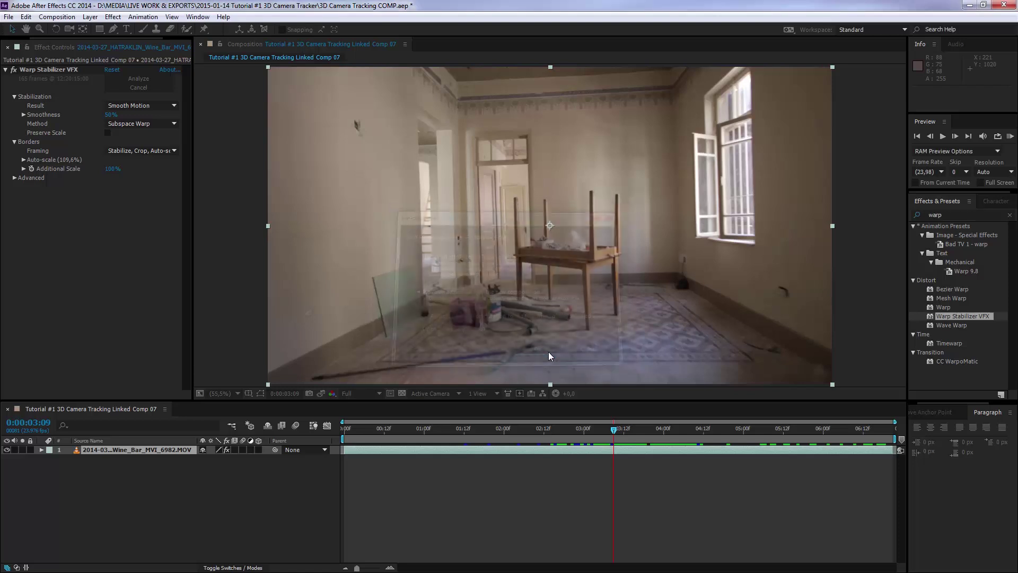
pyautogui.click(216, 475)
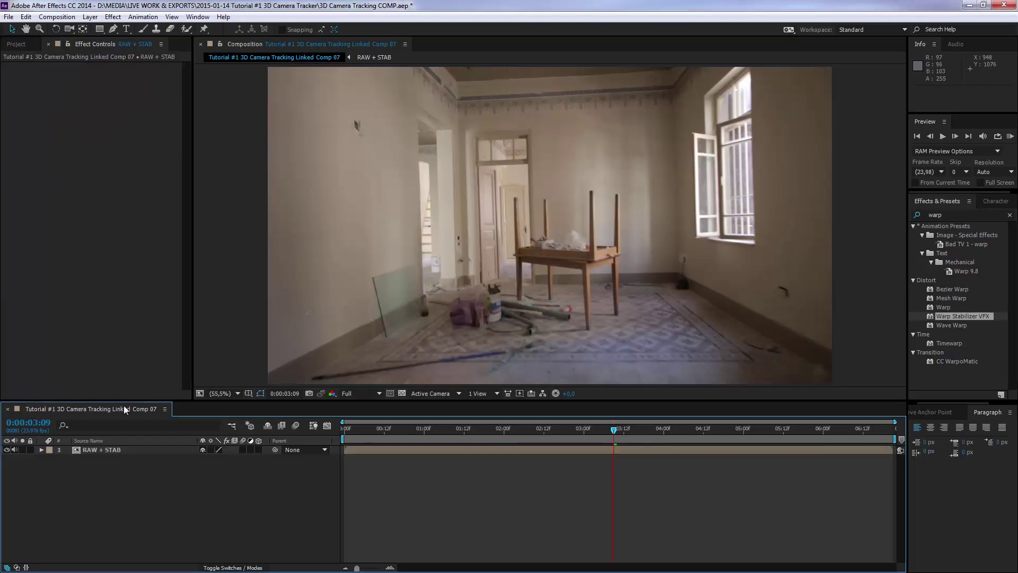
# - Open the RAW + STAB composition to check the footage layer and its stabilizer effect, and return to the main linked composition
pyautogui.doubleClick(76, 448)
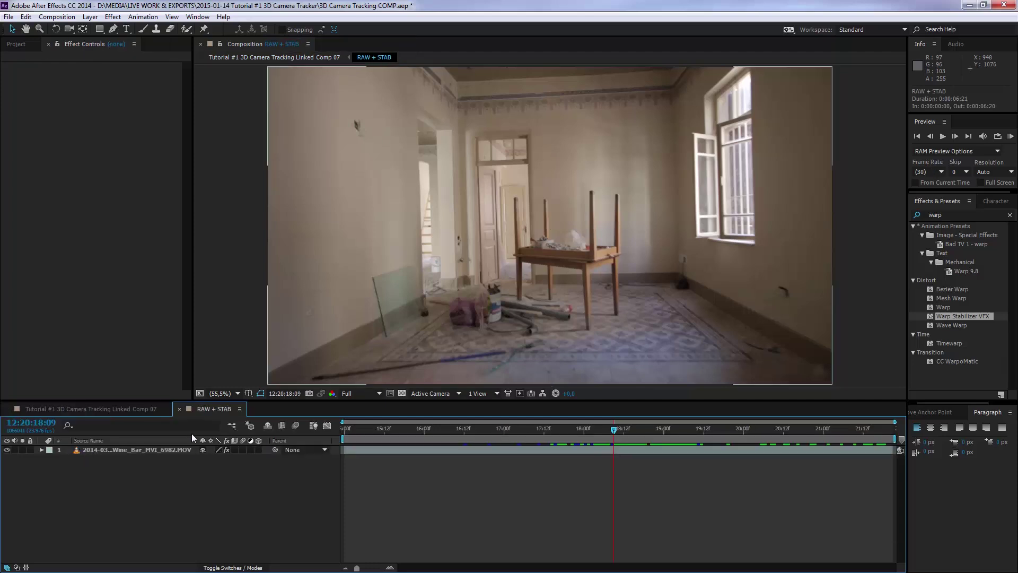
pyautogui.click(76, 452)
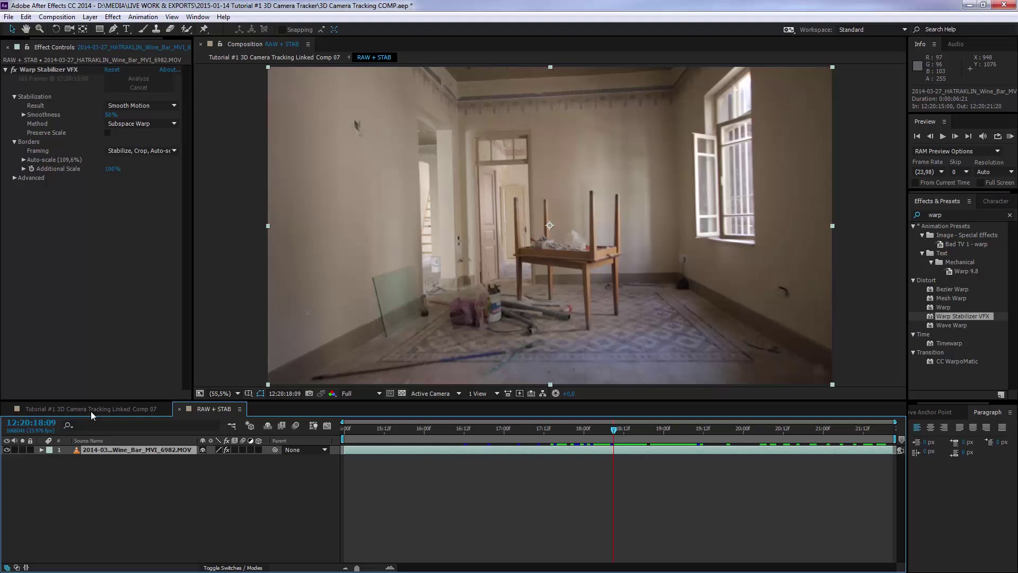
pyautogui.click(91, 411)
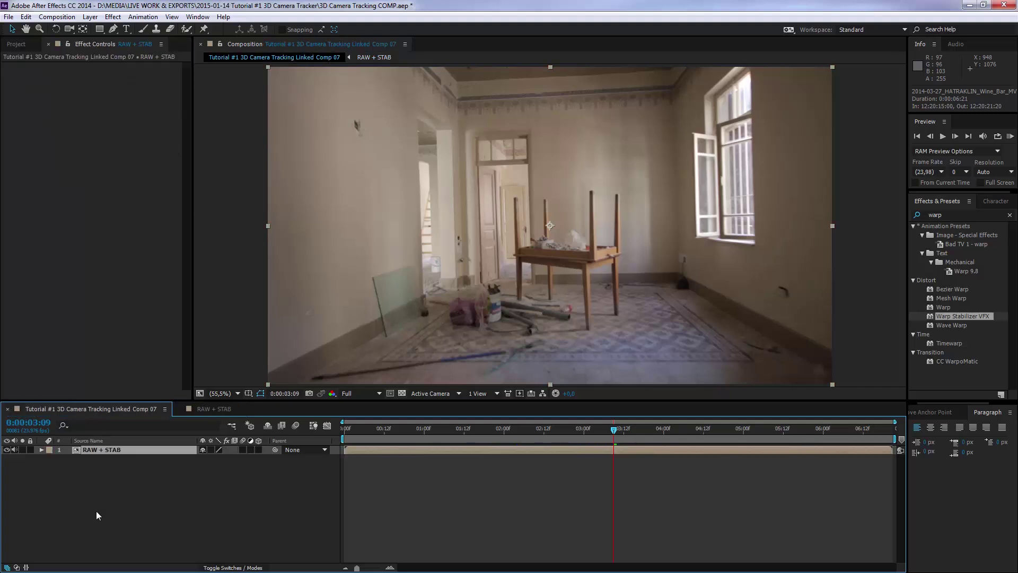
pyautogui.click(108, 469)
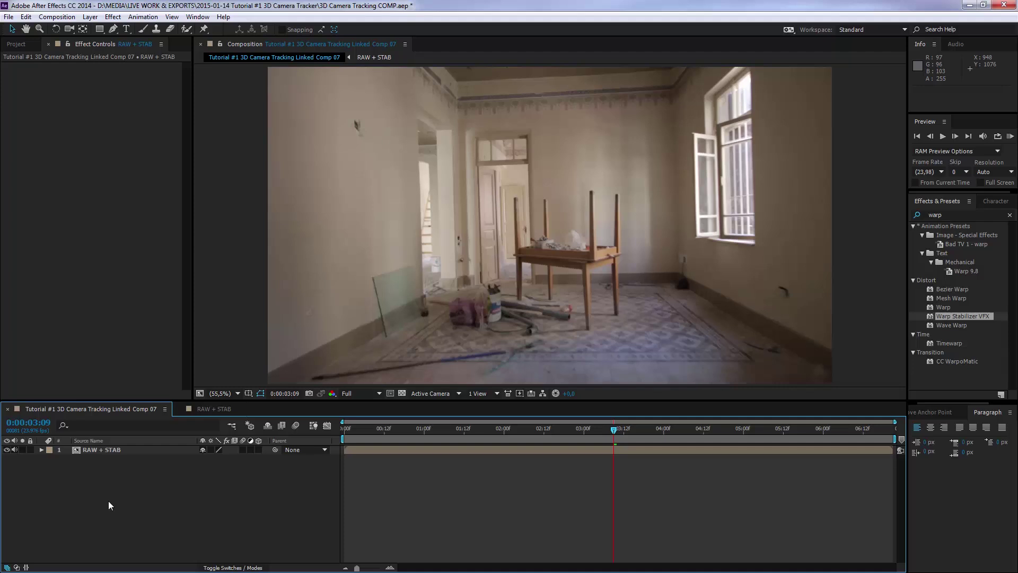
# - Find the Twixtor Pro effect by replacing the effect search with "twix" and apply it to the RAW + STAB layer
pyautogui.click(94, 451)
pyautogui.click(96, 450)
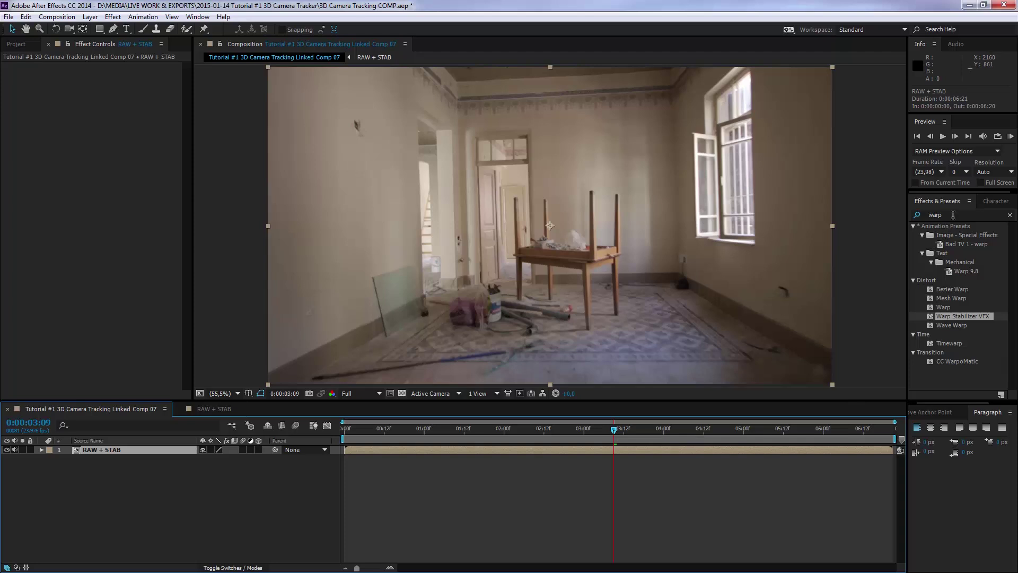
pyautogui.click(953, 215)
pyautogui.moveTo(952, 215); pyautogui.dragTo(917, 214)
pyautogui.press('BackSpace')
pyautogui.click(919, 215)
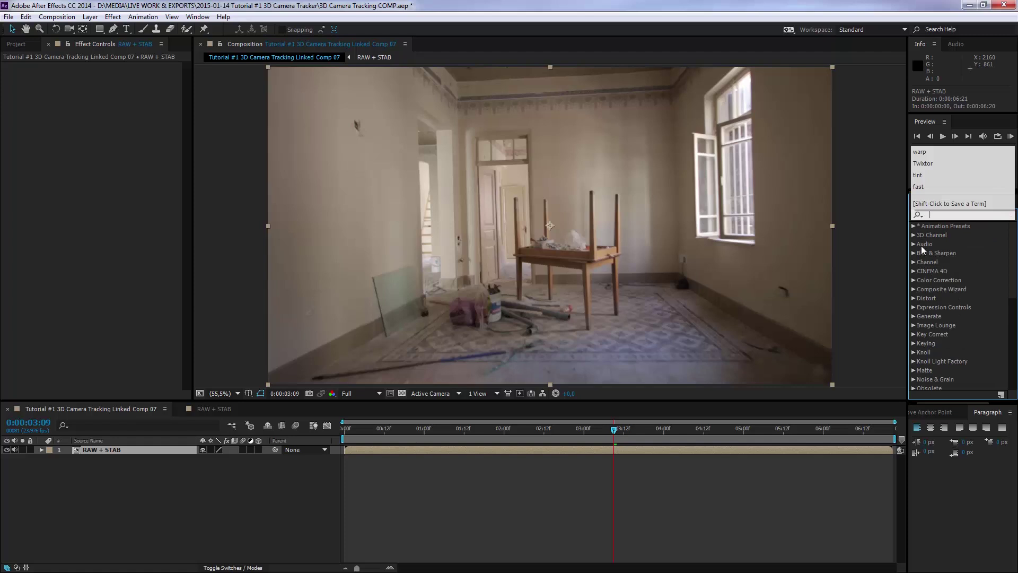
pyautogui.press('Escape')
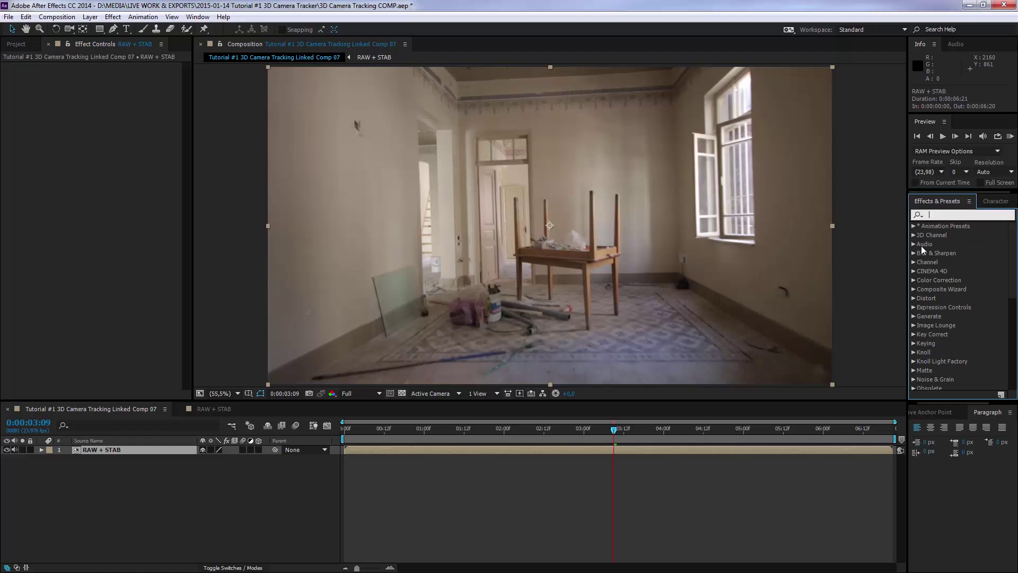
pyautogui.write('twix')
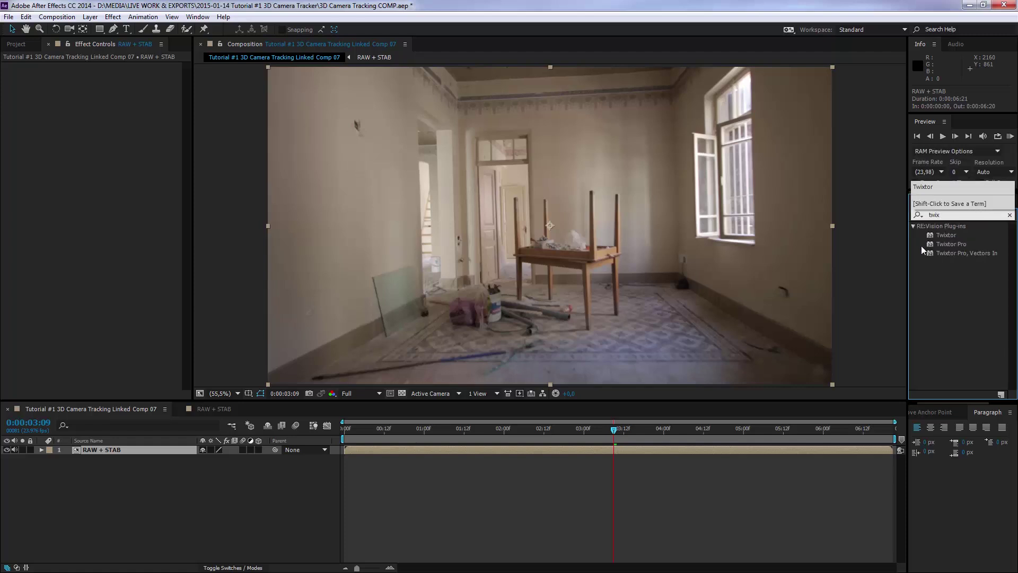
pyautogui.click(956, 215)
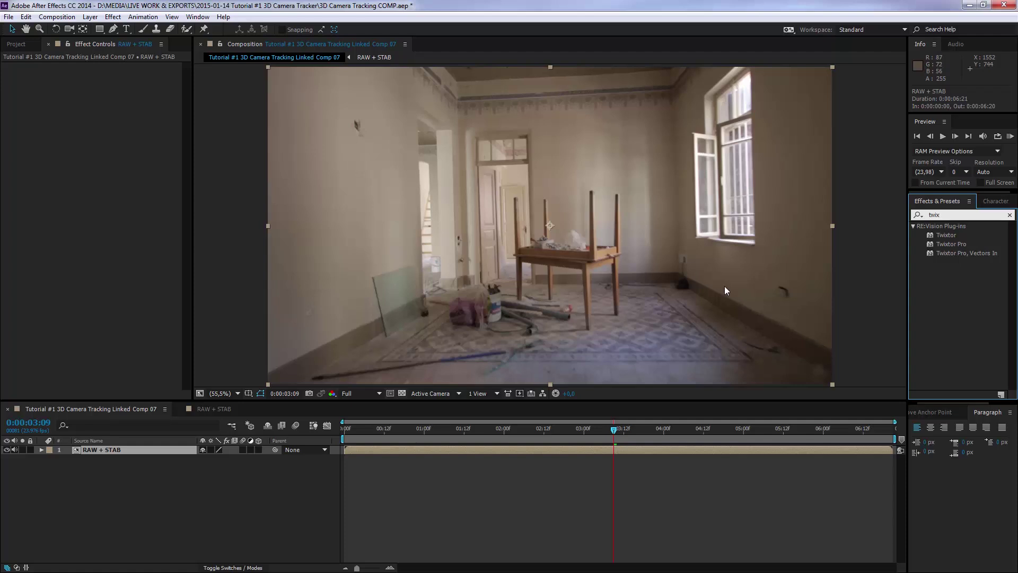
pyautogui.click(941, 280)
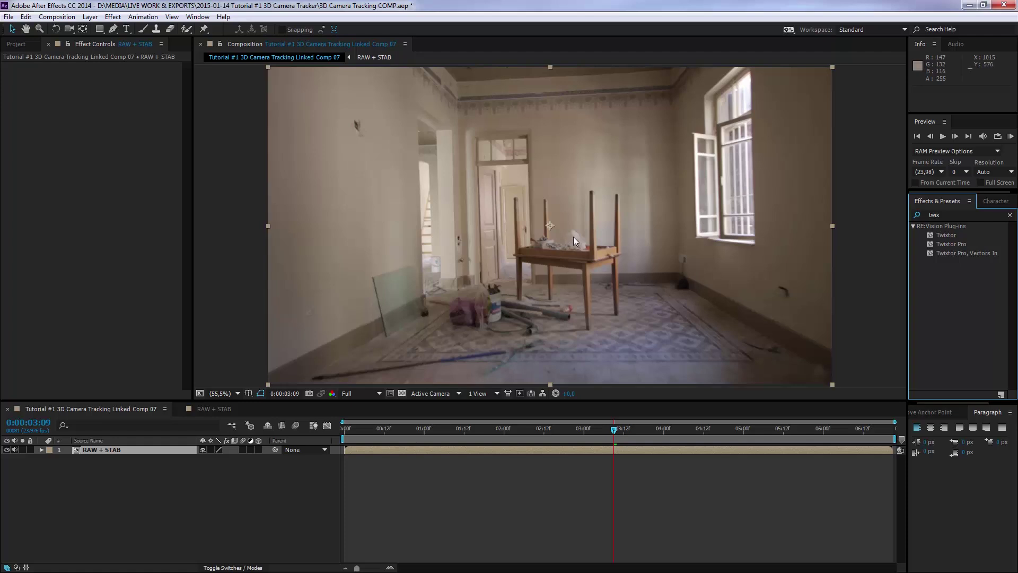
pyautogui.moveTo(947, 243); pyautogui.dragTo(103, 447)
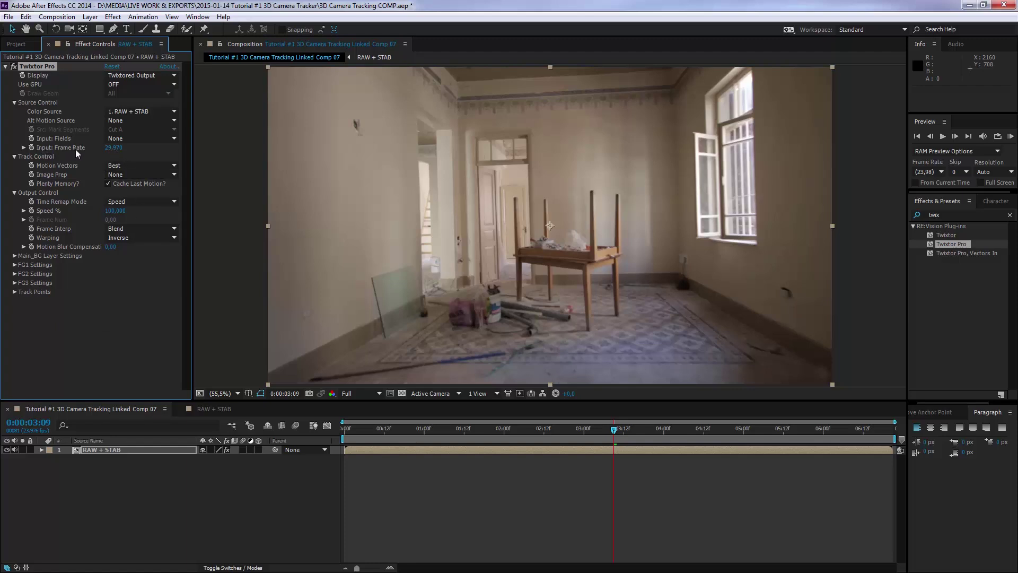
# - Set Twixtor Pro's input frame rate to 23,976 and go back to the first frame
pyautogui.click(113, 147)
pyautogui.write('23')
pyautogui.write(',976')
pyautogui.press('Return')
pyautogui.press('Home')
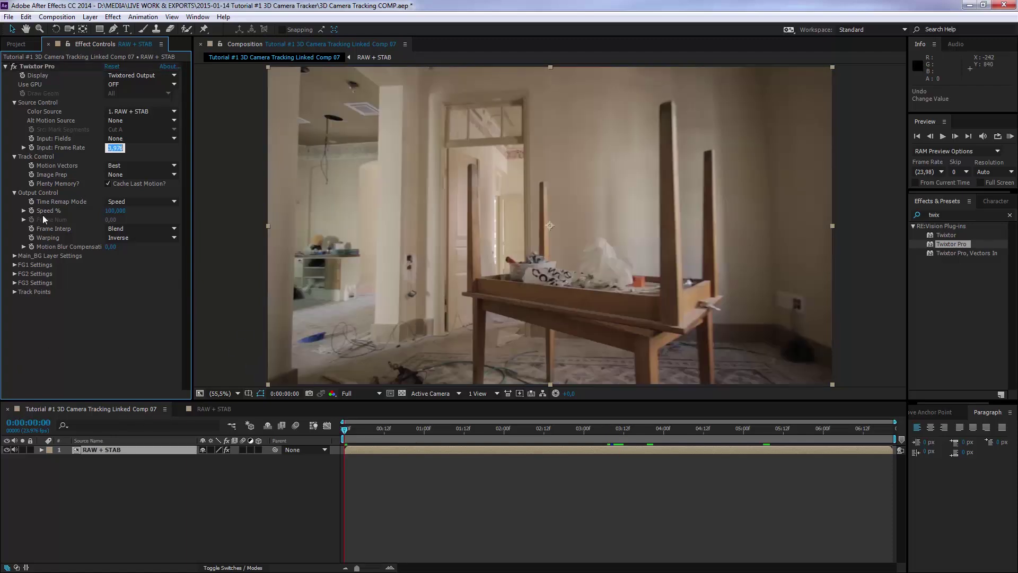
# - Scrub through the footage, return to the first frame and enable keyframing for Twixtor Pro's Speed % there
pyautogui.moveTo(555, 428); pyautogui.dragTo(605, 437)
pyautogui.click(116, 210)
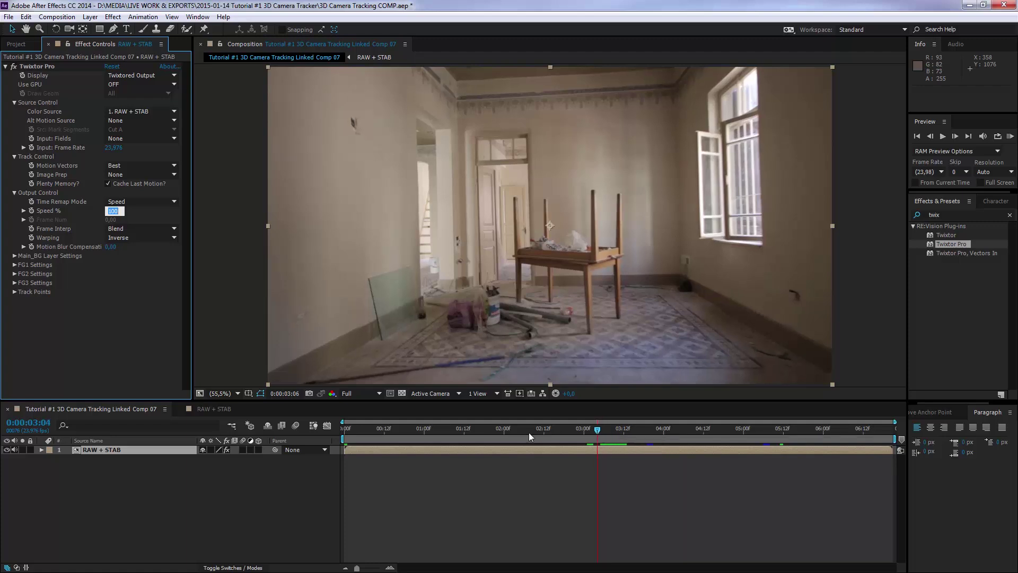
pyautogui.press('Home')
pyautogui.click(359, 445)
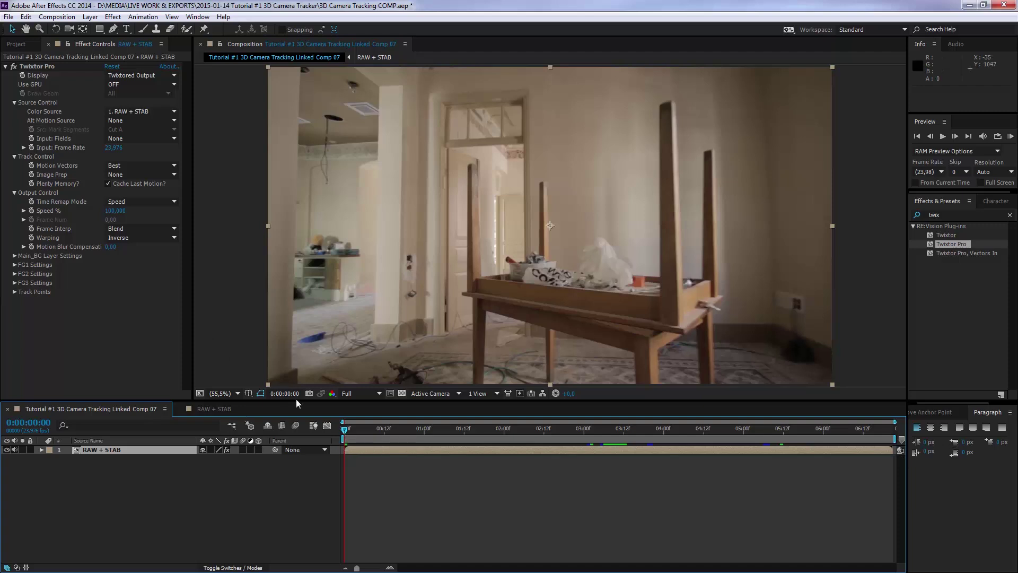
pyautogui.click(29, 215)
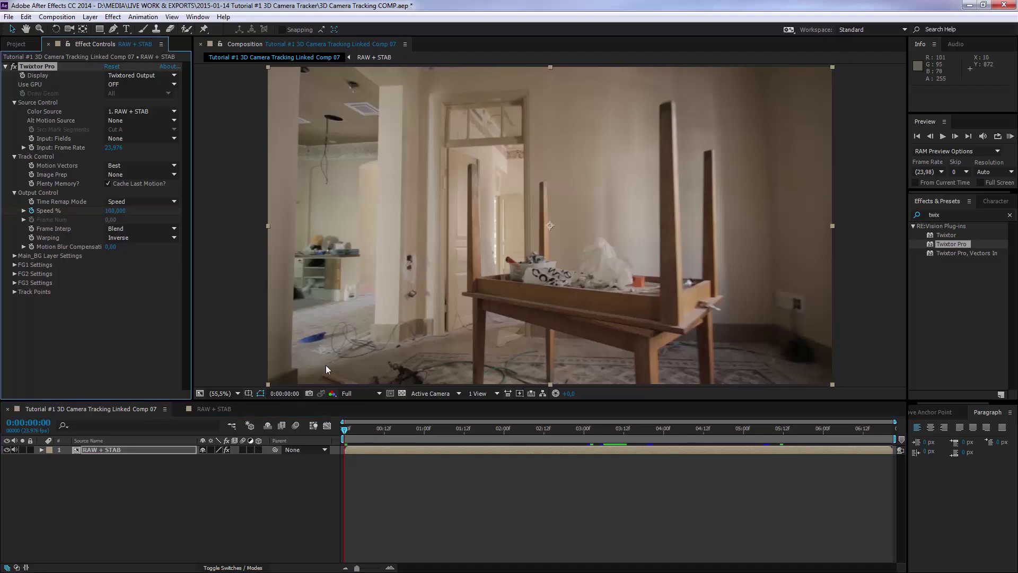
# - Set Twixtor Pro's Speed % to 50 at 0:00:00:01 and compare it with the first frame
pyautogui.click(344, 430)
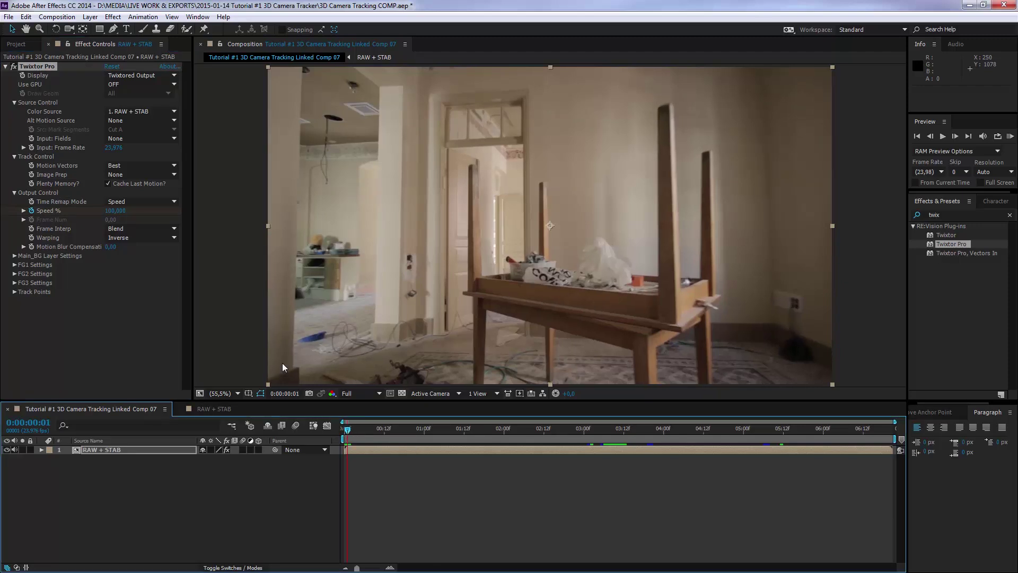
pyautogui.click(115, 210)
pyautogui.write('50')
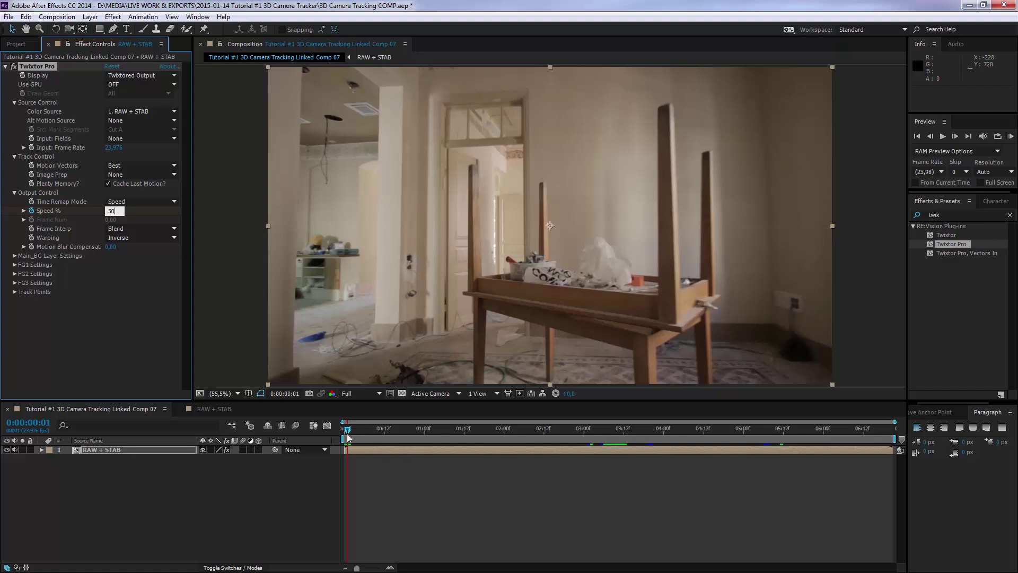
pyautogui.moveTo(347, 434); pyautogui.dragTo(338, 430)
pyautogui.click(338, 430)
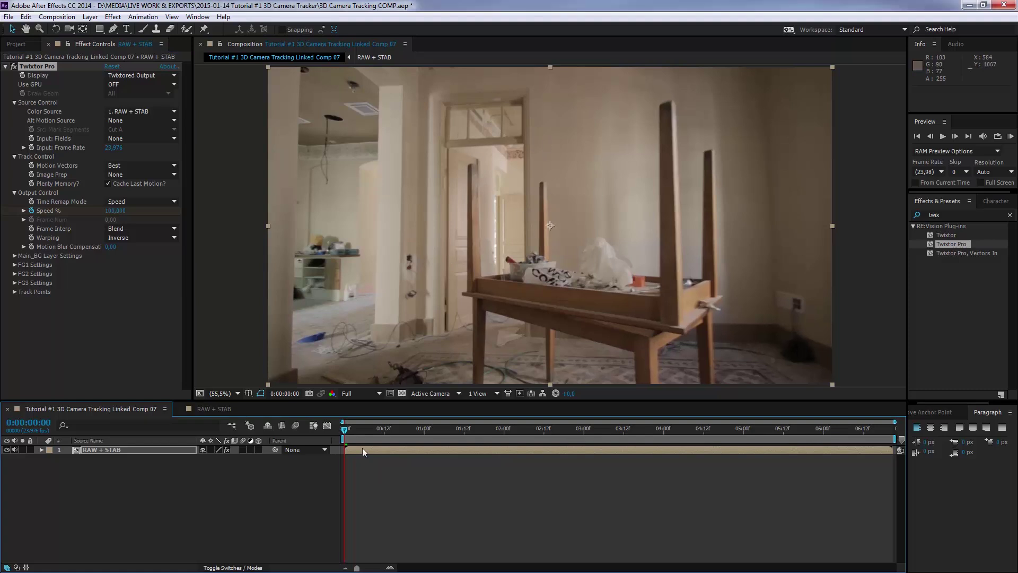
pyautogui.click(347, 430)
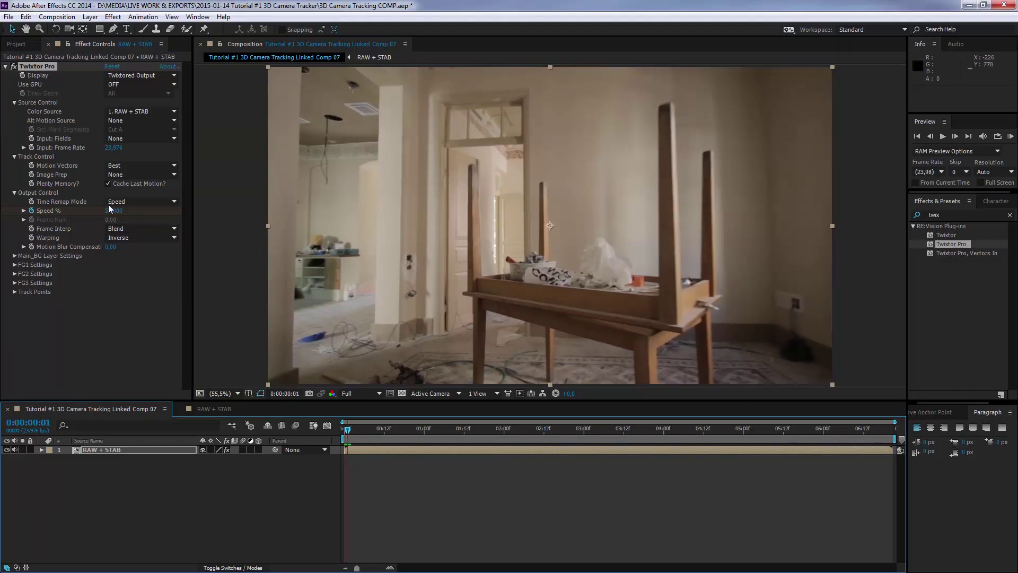
# - Scrub to the end of the composition and back to about 3 seconds to inspect the slowed-down footage
pyautogui.moveTo(347, 432); pyautogui.dragTo(902, 427)
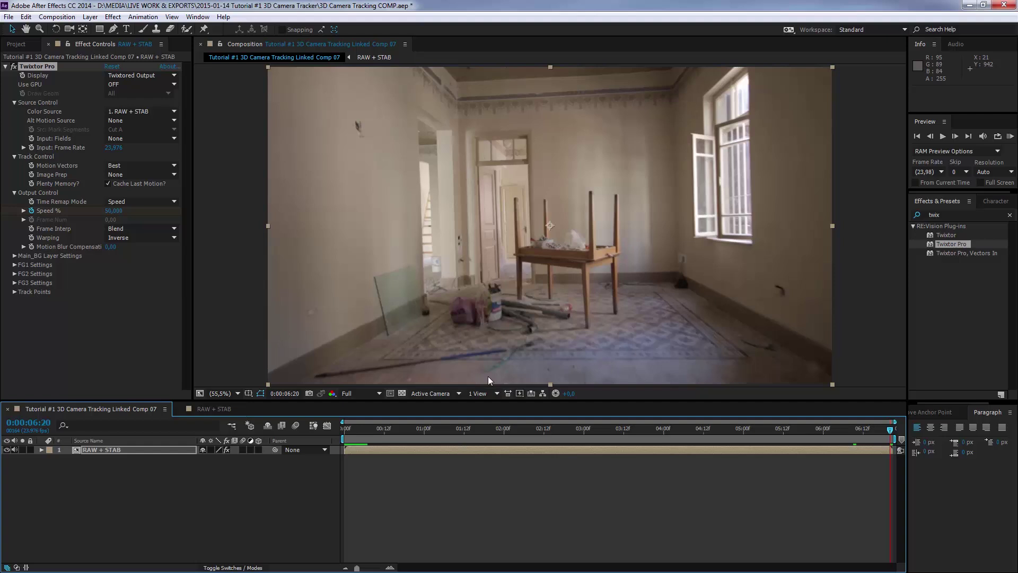
pyautogui.moveTo(891, 429); pyautogui.dragTo(570, 432)
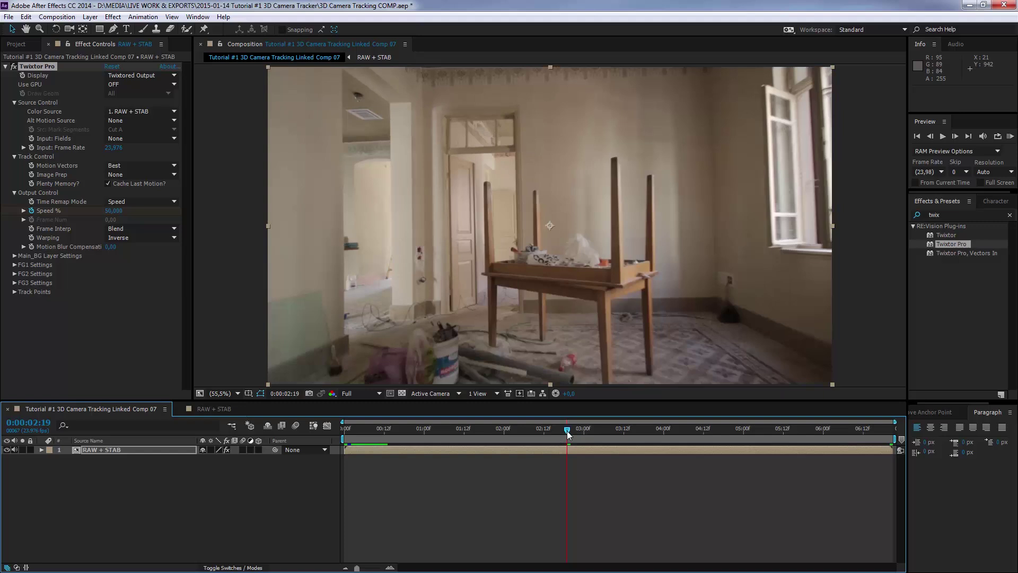
pyautogui.click(607, 428)
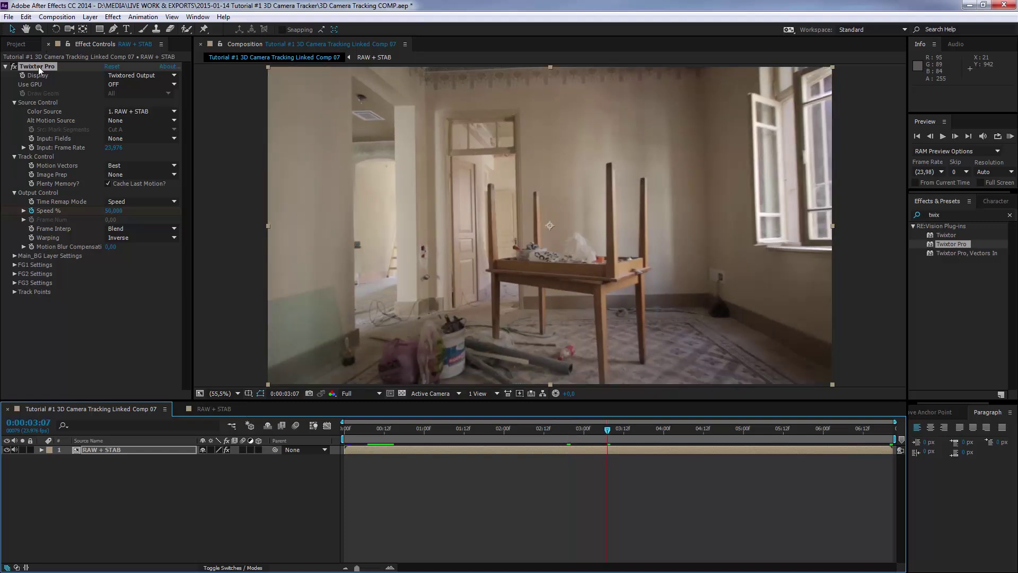
# - Pre-compose the RAW + STAB layer as "RAW + STAB + SLOMO" with all attributes moved into the new composition
pyautogui.rightClick(107, 450)
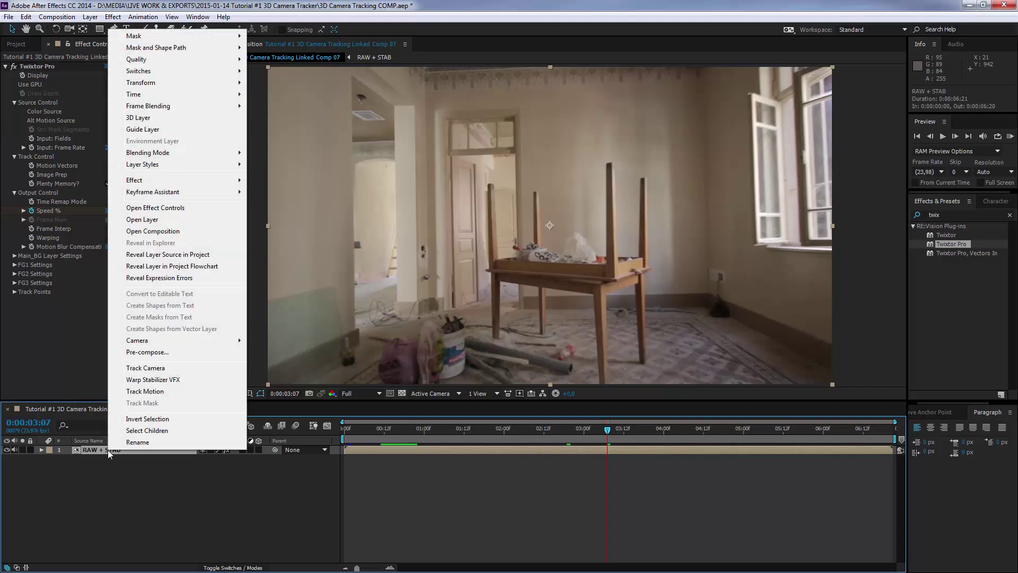
pyautogui.click(146, 352)
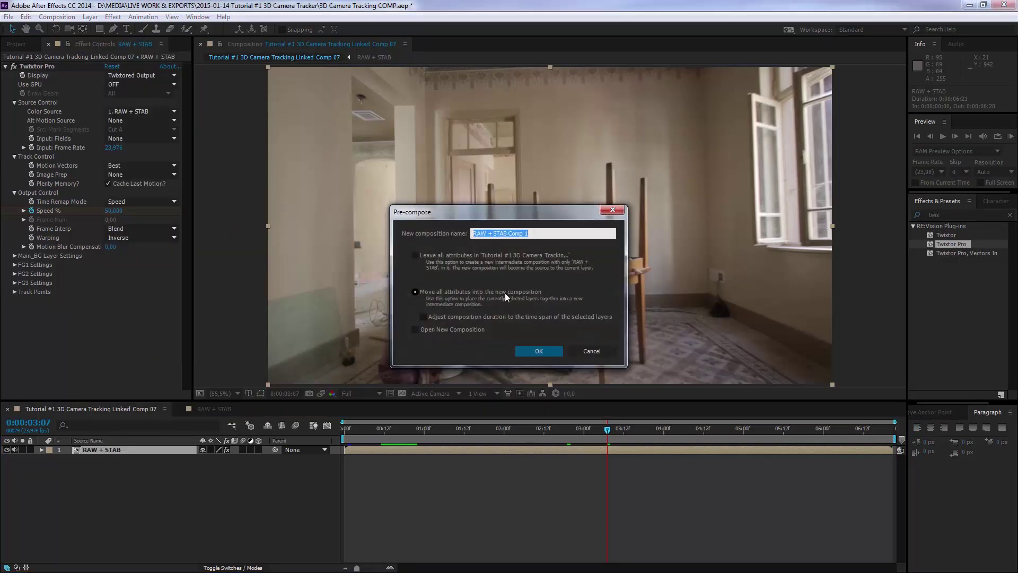
pyautogui.click(532, 233)
pyautogui.moveTo(508, 234); pyautogui.dragTo(587, 236)
pyautogui.write('+ SLOMO')
pyautogui.click(537, 351)
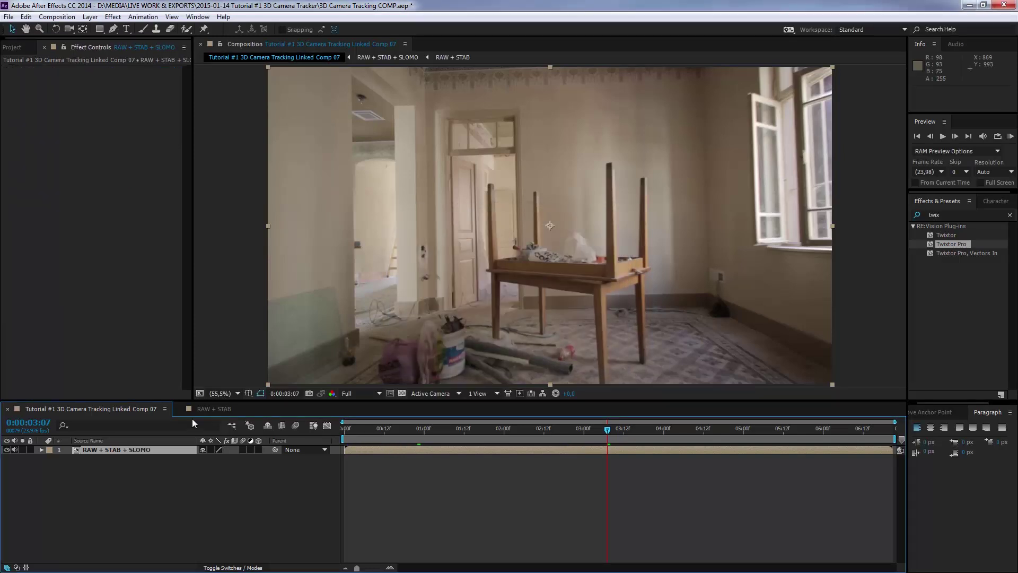
# - Scrub through the slow-motion composition from its first frame and bring the Tracker panel into view
pyautogui.moveTo(608, 430); pyautogui.dragTo(333, 439)
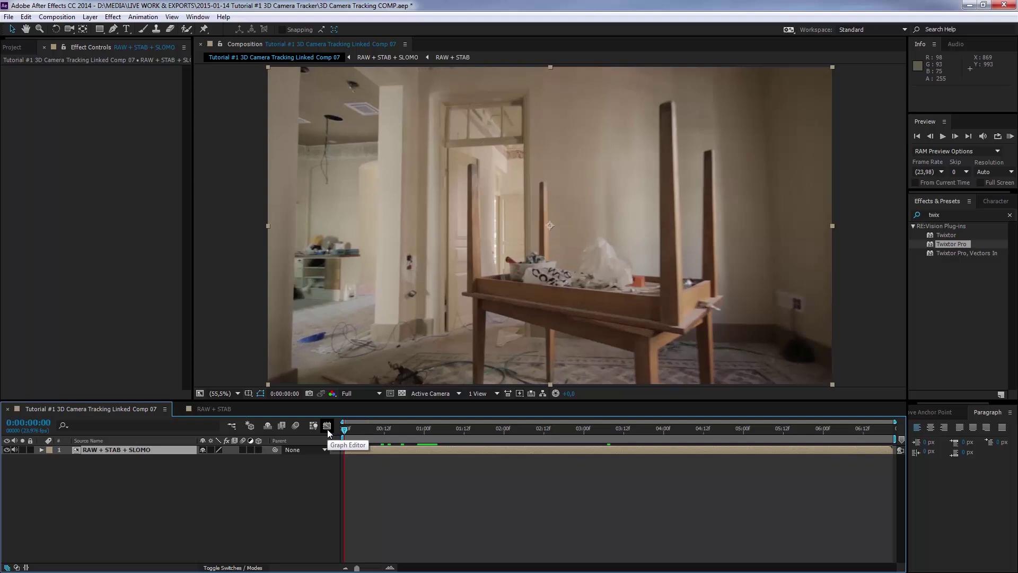
pyautogui.moveTo(342, 428); pyautogui.dragTo(659, 432)
pyautogui.moveTo(936, 403); pyautogui.dragTo(962, 403)
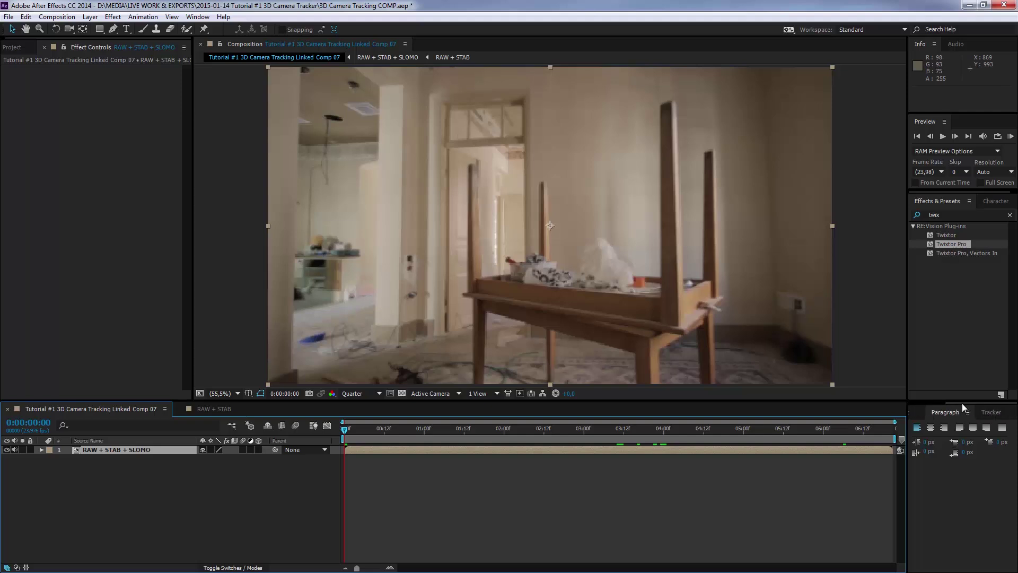
# - Show the Tracker panel and run Track Camera on the RAW + STAB + SLOMO layer
pyautogui.click(989, 413)
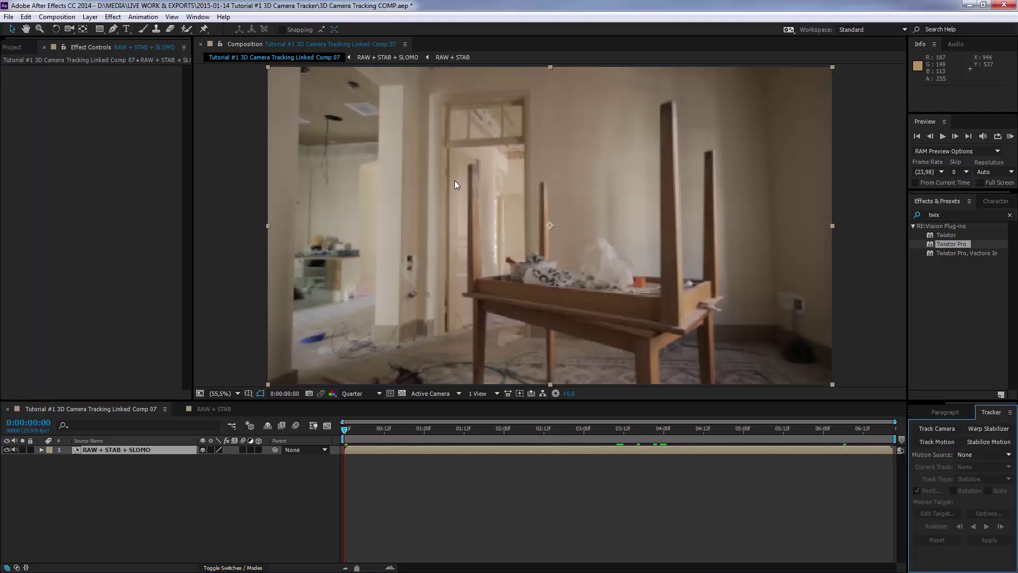
pyautogui.click(197, 16)
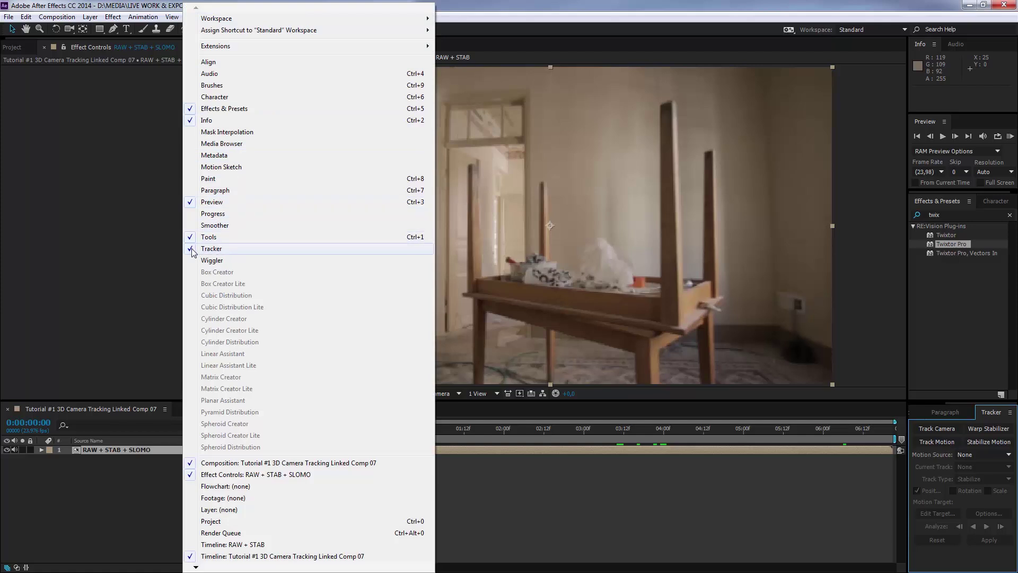
pyautogui.click(604, 8)
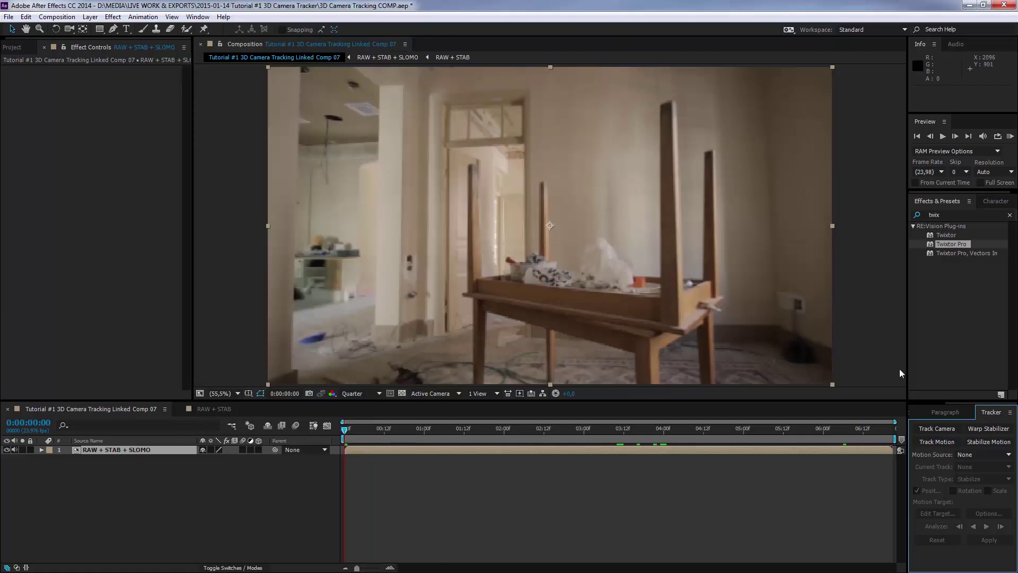
pyautogui.click(87, 449)
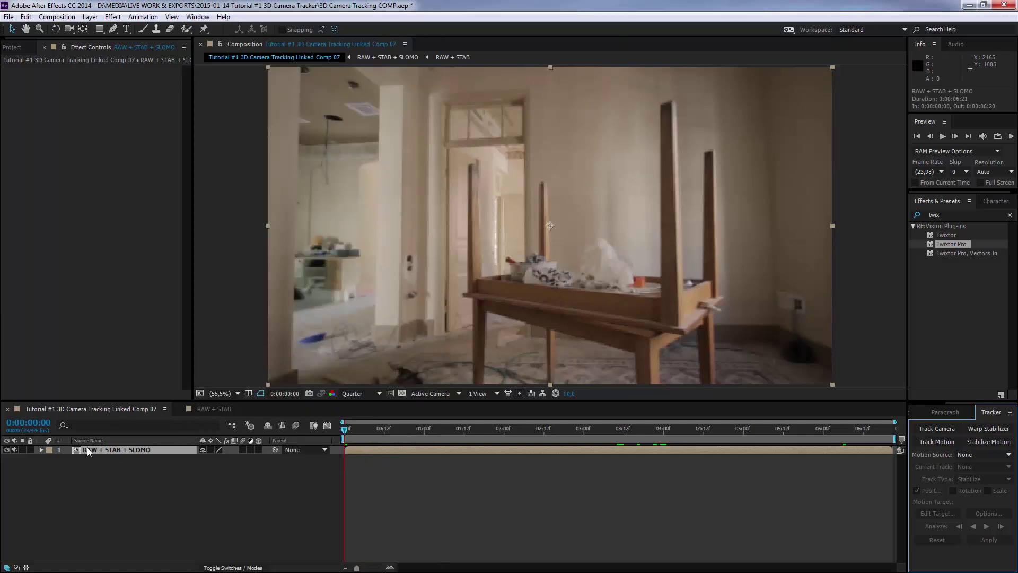
pyautogui.click(93, 465)
pyautogui.click(91, 449)
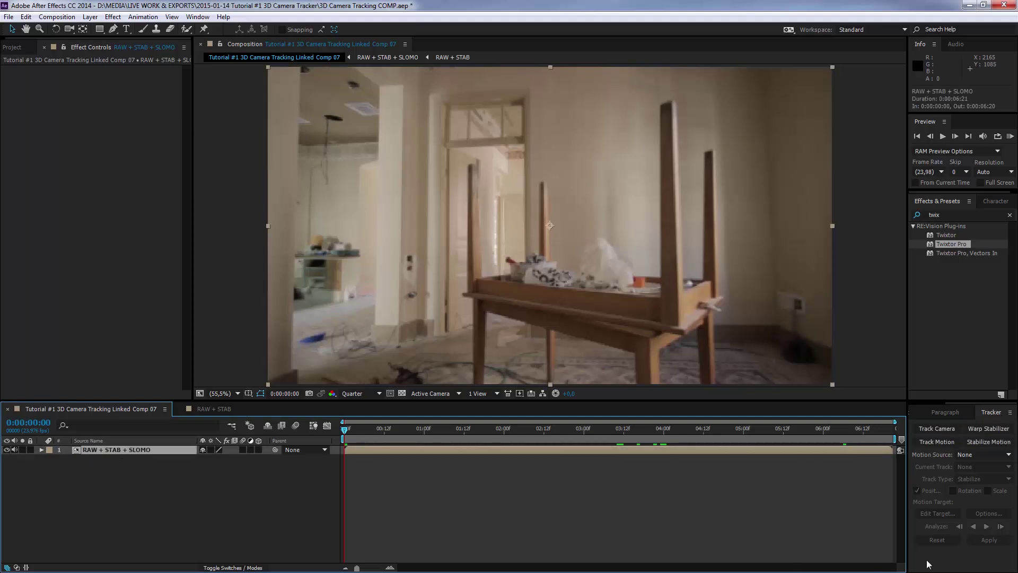
pyautogui.click(941, 428)
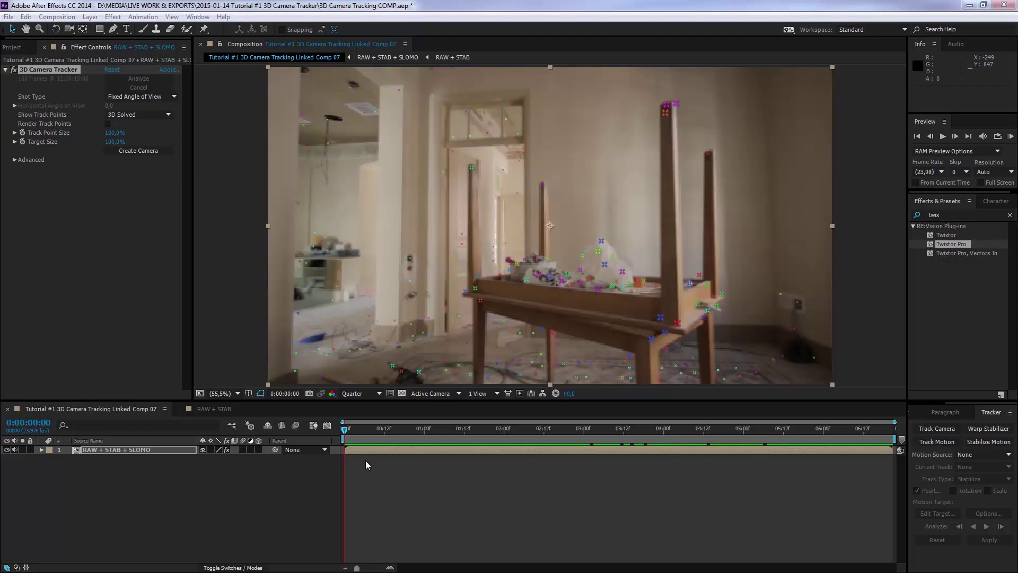
# - Move to 0:00:04:23 to inspect the solved track points and set the 3D Camera Tracker's Track Point Size to about 130%
pyautogui.click(345, 429)
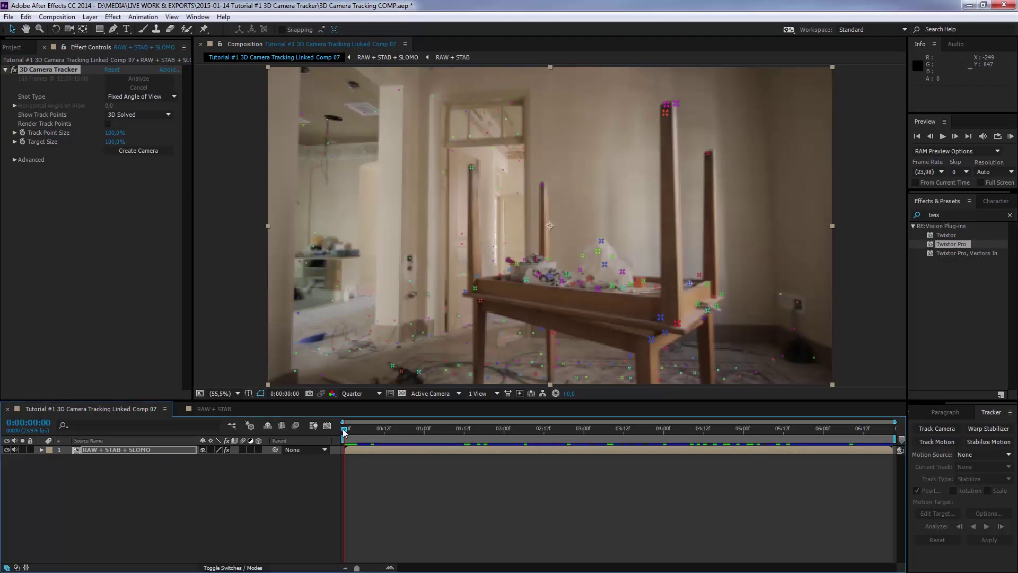
pyautogui.moveTo(344, 432)
pyautogui.mouseDown()
pyautogui.moveTo(757, 442)
pyautogui.moveTo(347, 435)
pyautogui.mouseUp()
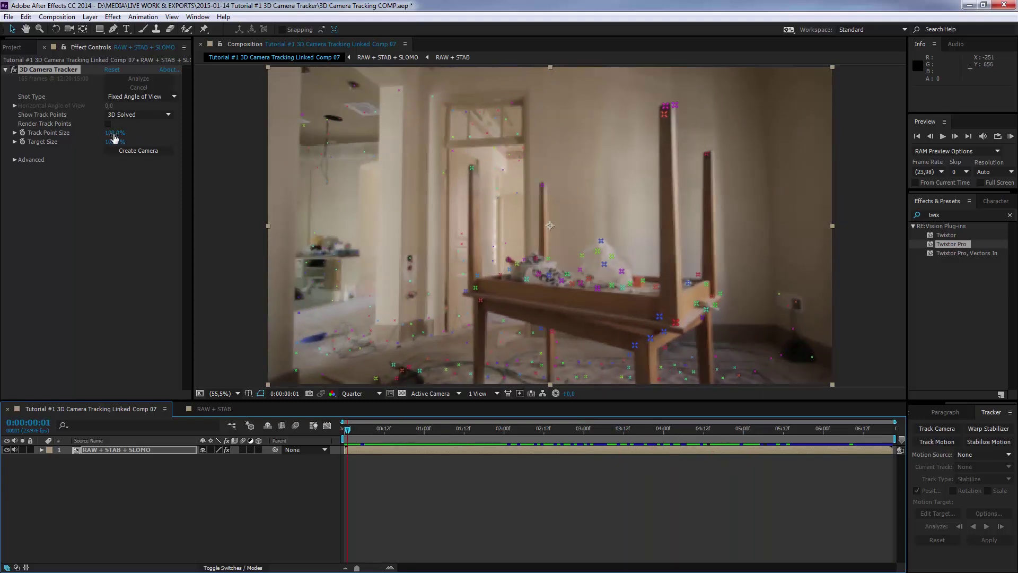
pyautogui.moveTo(155, 133); pyautogui.dragTo(259, 123)
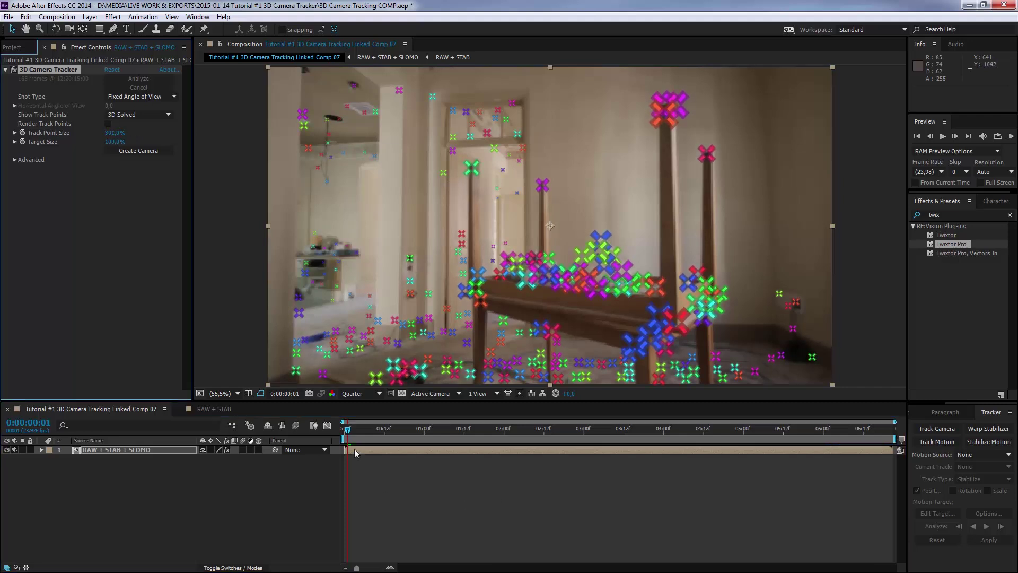
pyautogui.moveTo(349, 434); pyautogui.dragTo(740, 431)
pyautogui.moveTo(106, 132); pyautogui.dragTo(10, 132)
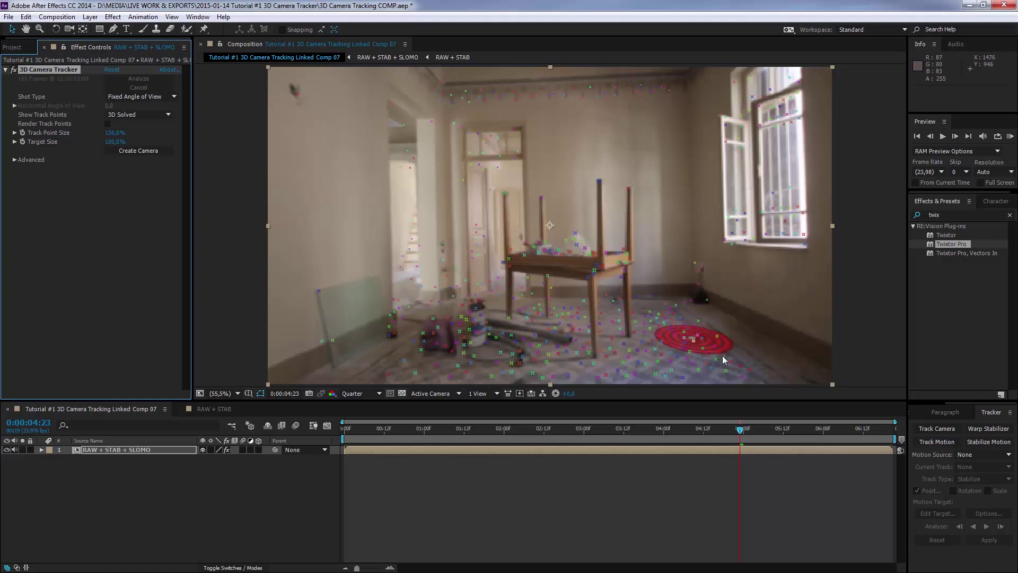
# - Target the track points on the floor right of the table and create a text layer and camera from them at 0:00:04:17
pyautogui.click(670, 329)
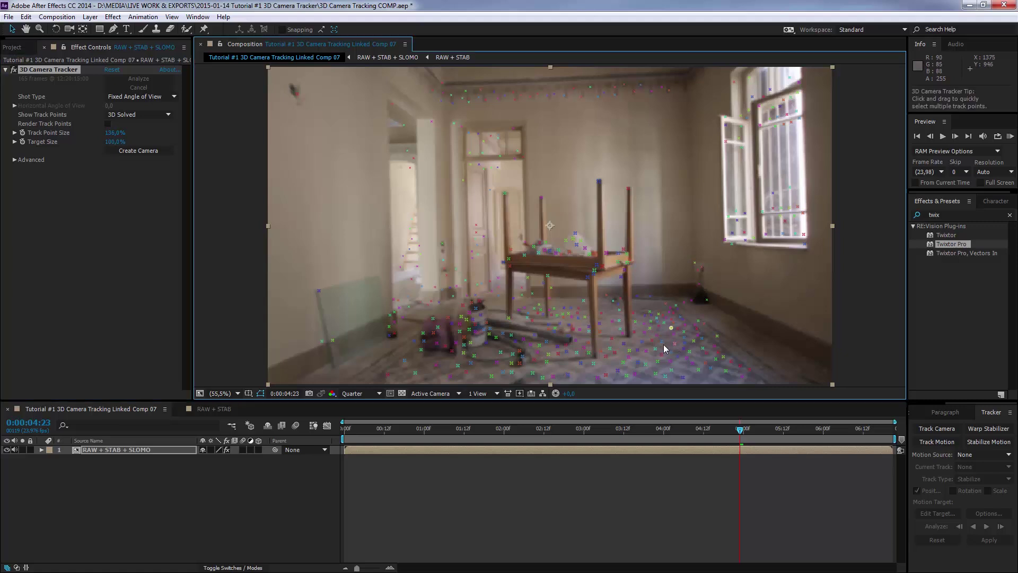
pyautogui.keyDown('shift'); pyautogui.click(663, 341); pyautogui.keyUp('shift')
pyautogui.keyDown('shift'); pyautogui.click(694, 341); pyautogui.keyUp('shift')
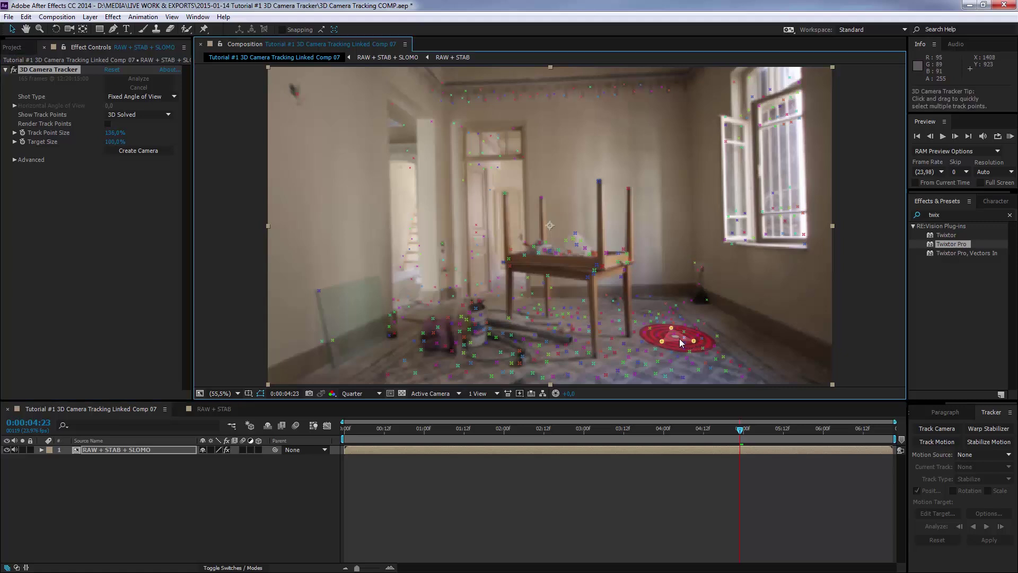
pyautogui.click(733, 345)
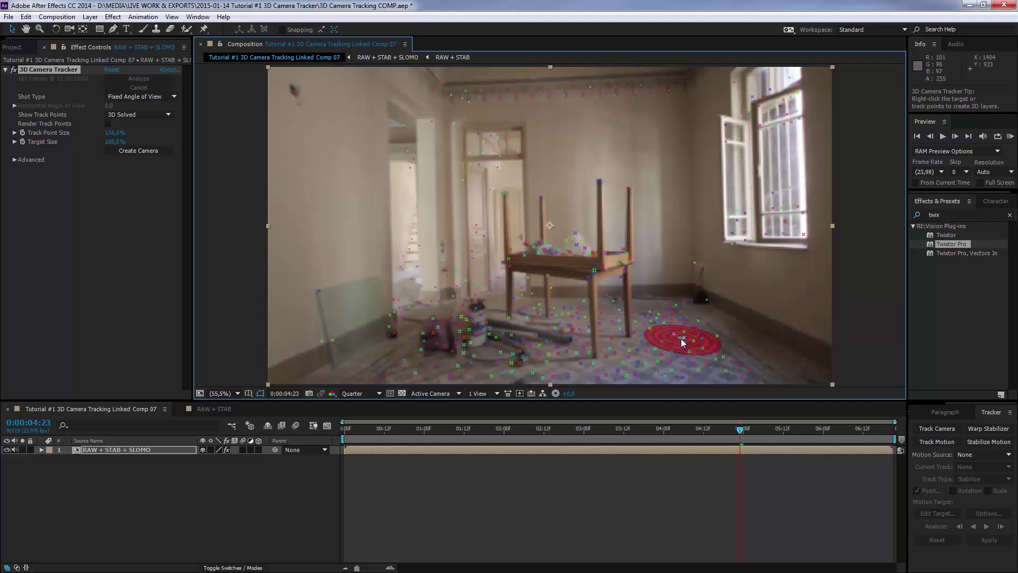
pyautogui.moveTo(744, 431); pyautogui.dragTo(720, 419)
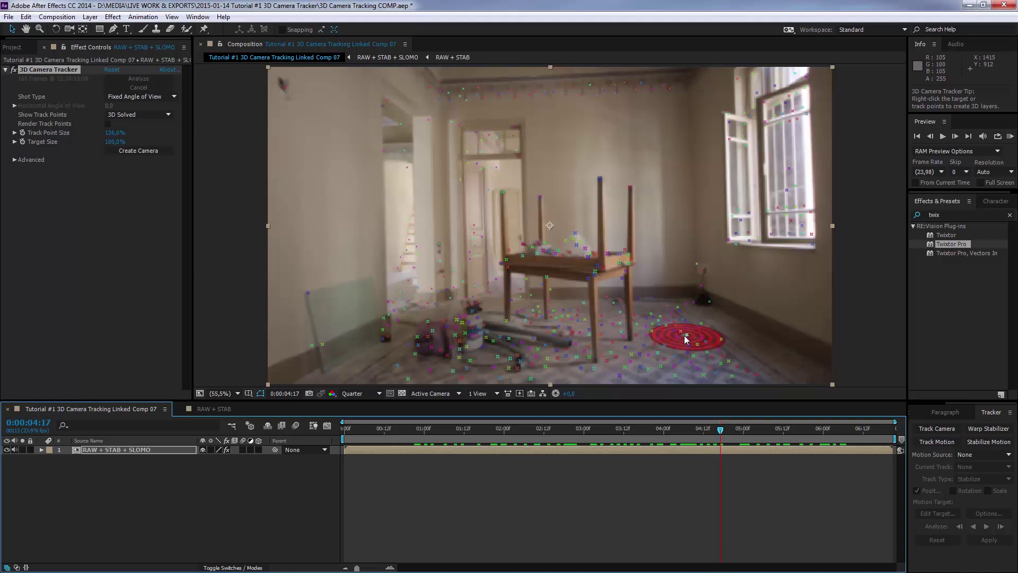
pyautogui.rightClick(686, 340)
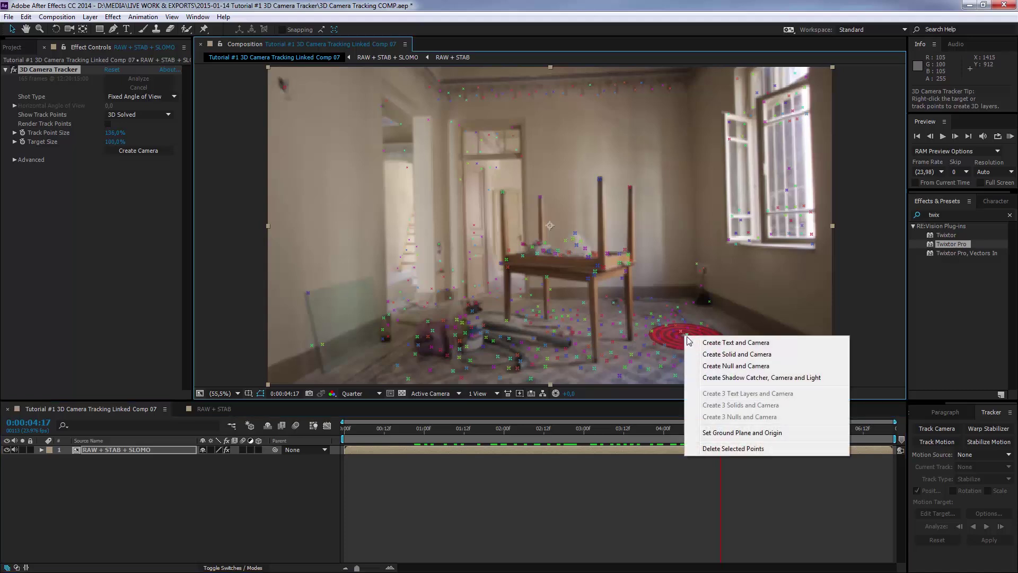
pyautogui.click(765, 344)
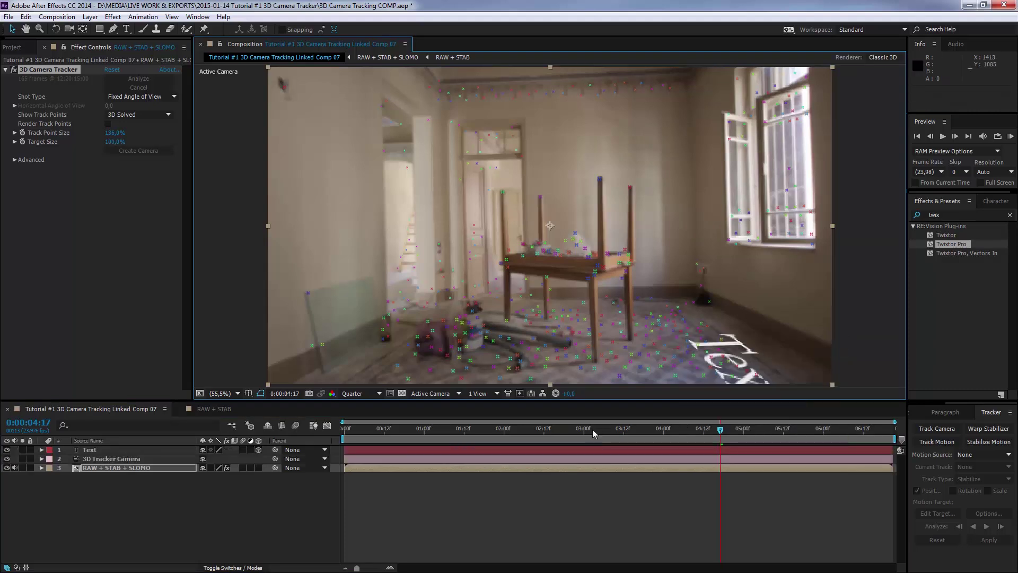
# - Scrub through the composition with the 3D Tracker Camera and Text layers to check that the text sticks to the floor, ending at 0:00:06:06
pyautogui.moveTo(722, 430); pyautogui.dragTo(763, 422)
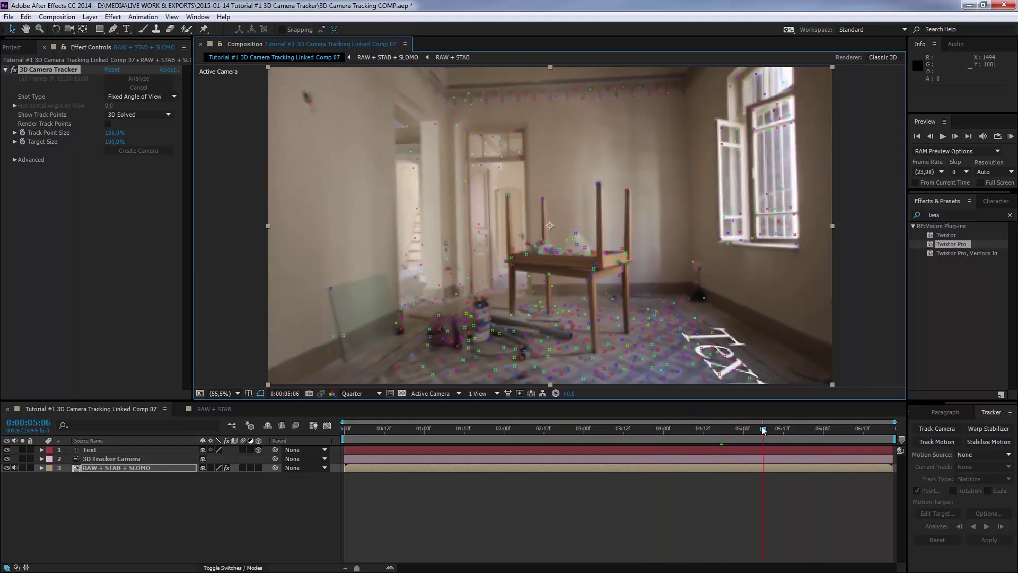
pyautogui.click(87, 460)
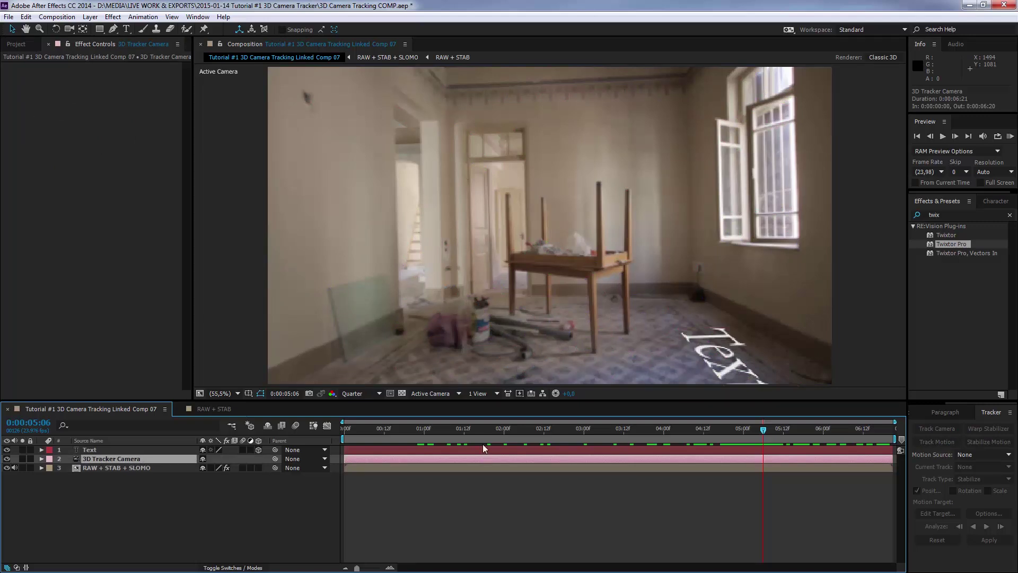
pyautogui.moveTo(440, 431); pyautogui.dragTo(837, 430)
pyautogui.click(85, 449)
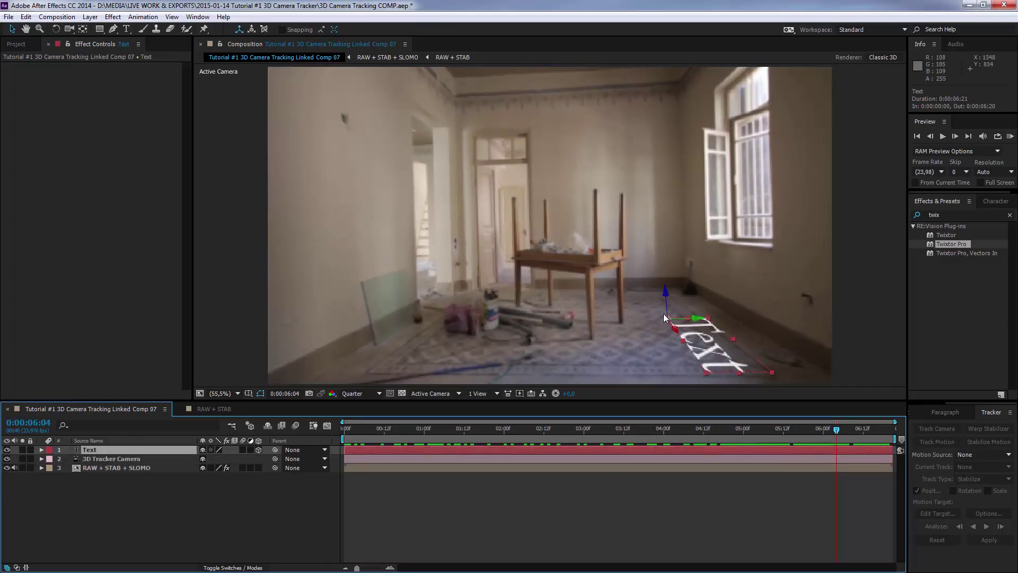
pyautogui.moveTo(841, 428); pyautogui.dragTo(422, 420)
pyautogui.moveTo(481, 434); pyautogui.dragTo(843, 435)
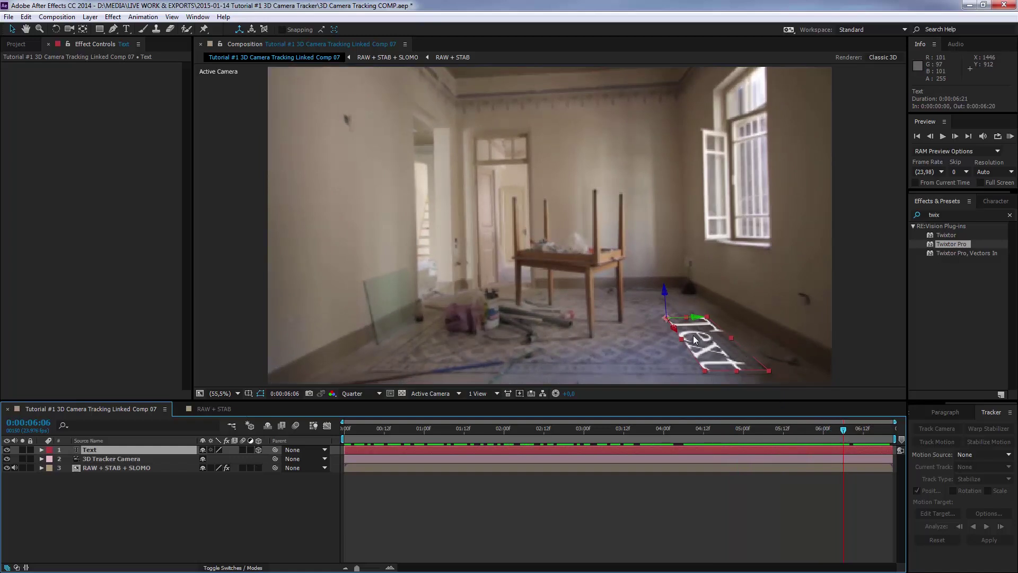
# - Rotate the Text layer upright to face the camera, with an orientation of about 356.5°, 8.5°, 359.2°
pyautogui.press('w')
pyautogui.moveTo(675, 328); pyautogui.dragTo(657, 341)
pyautogui.moveTo(660, 340); pyautogui.dragTo(657, 346)
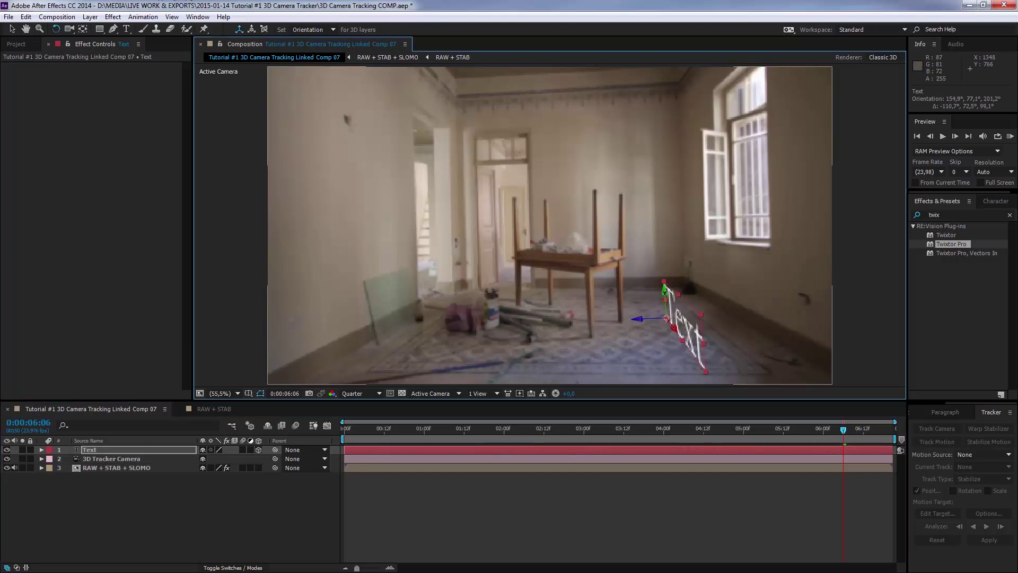
pyautogui.moveTo(664, 290); pyautogui.dragTo(689, 293)
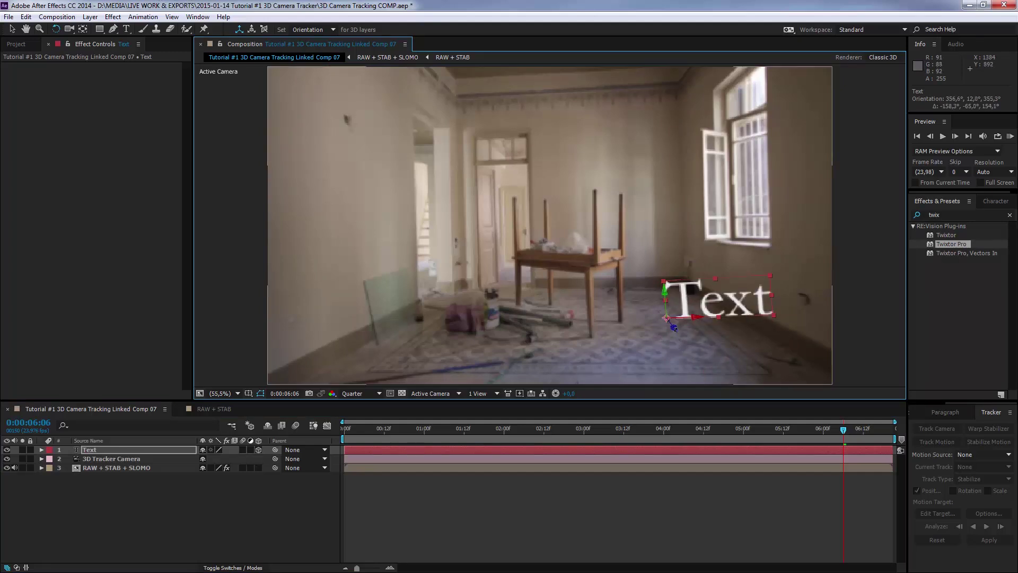
pyautogui.moveTo(673, 330); pyautogui.dragTo(672, 326)
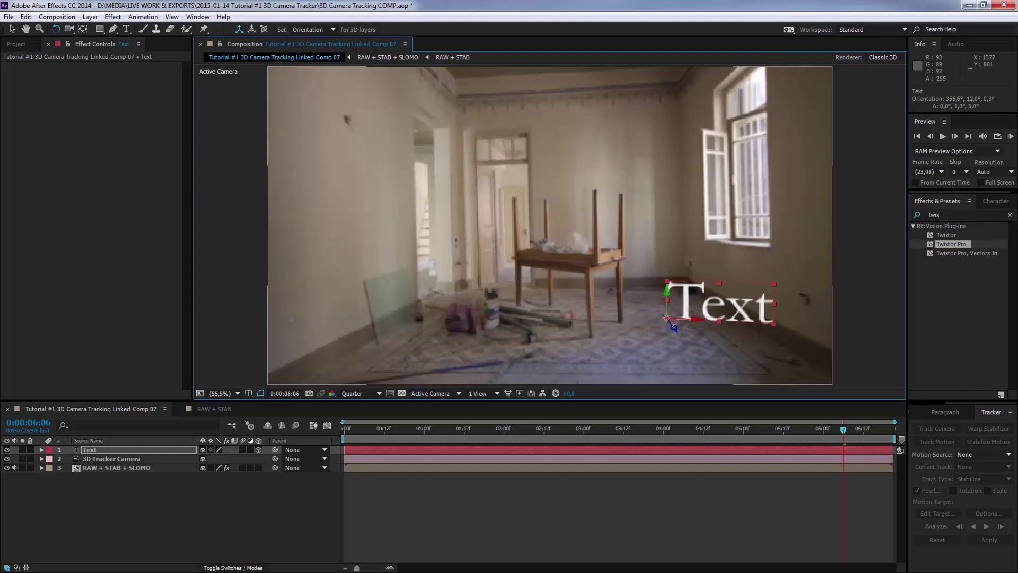
pyautogui.moveTo(665, 291); pyautogui.dragTo(667, 293)
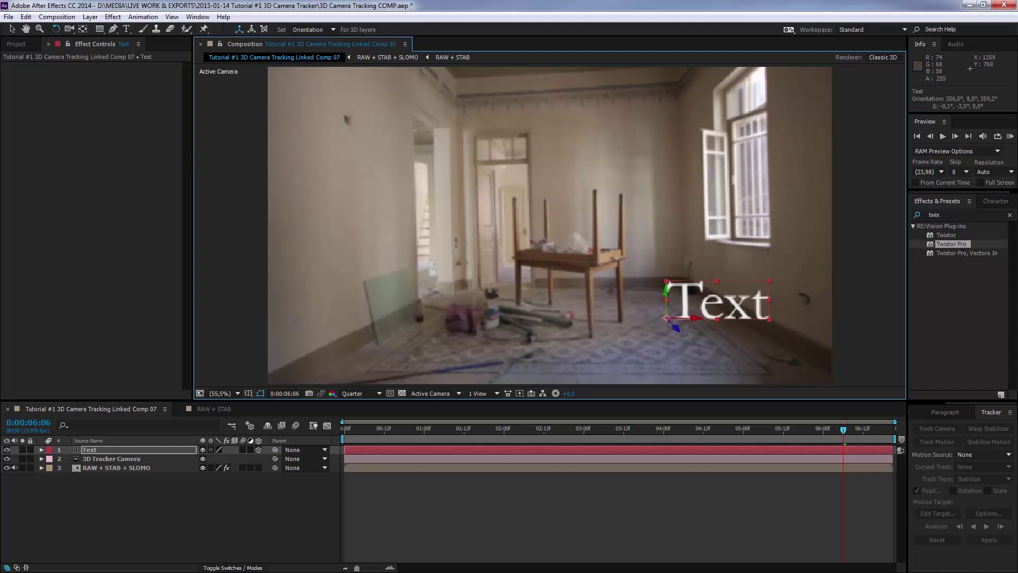
# - At 0:00:04:23, move the Text layer in front of the table and closer to the camera, to position about -90, 863, -1894
pyautogui.moveTo(583, 427); pyautogui.dragTo(740, 407)
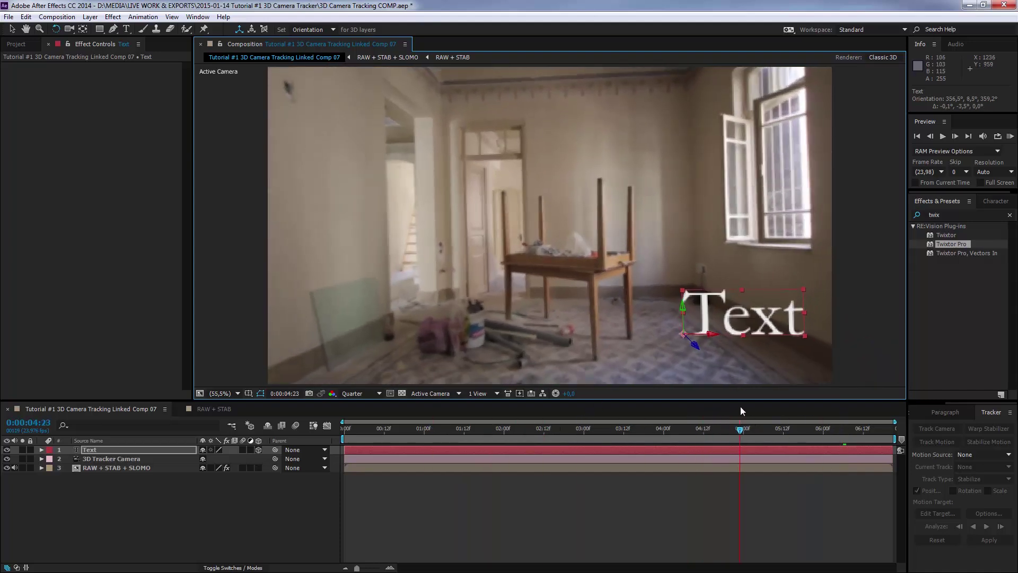
pyautogui.press('v')
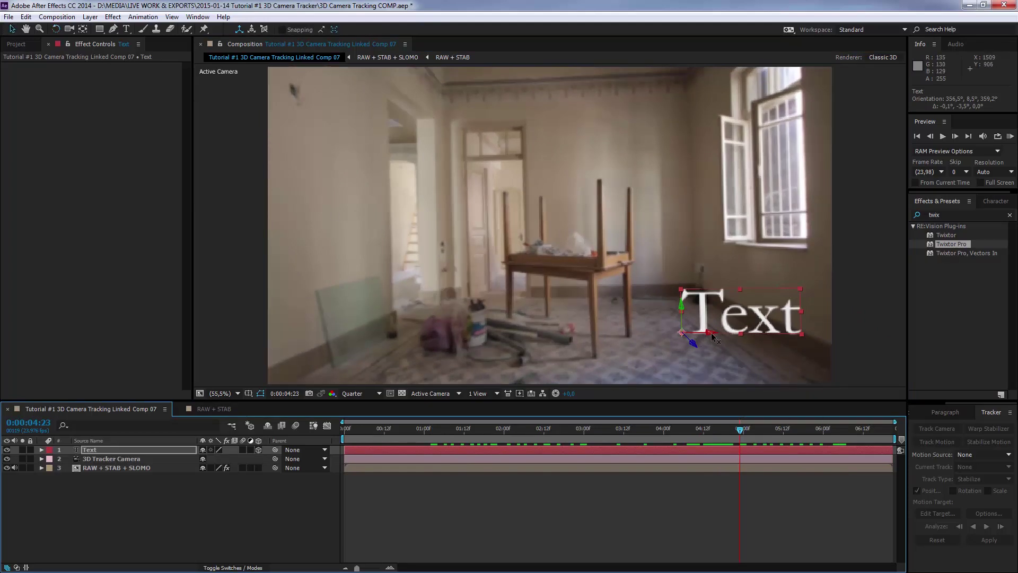
pyautogui.moveTo(711, 332); pyautogui.dragTo(125, 321)
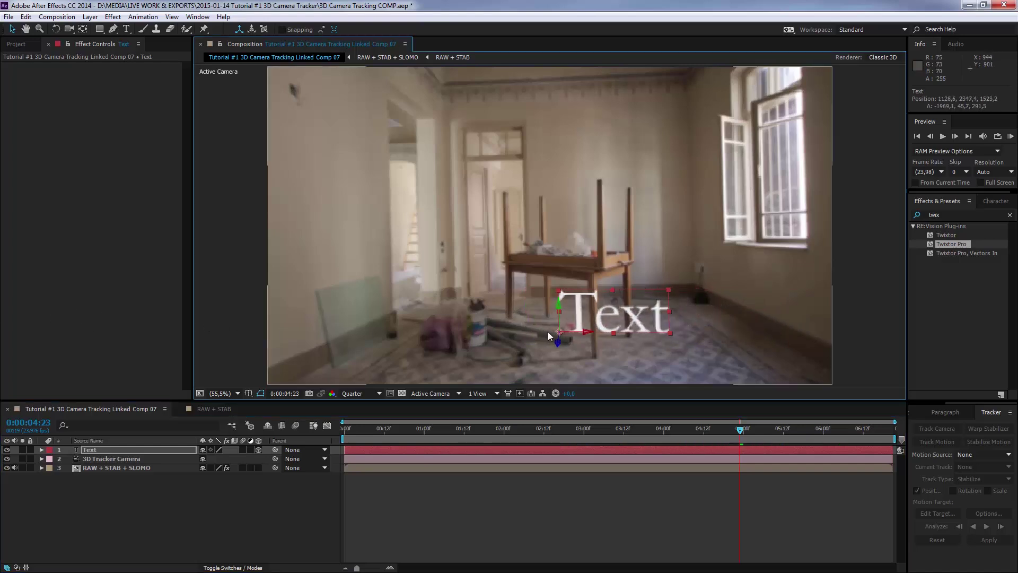
pyautogui.moveTo(557, 303); pyautogui.dragTo(562, 3)
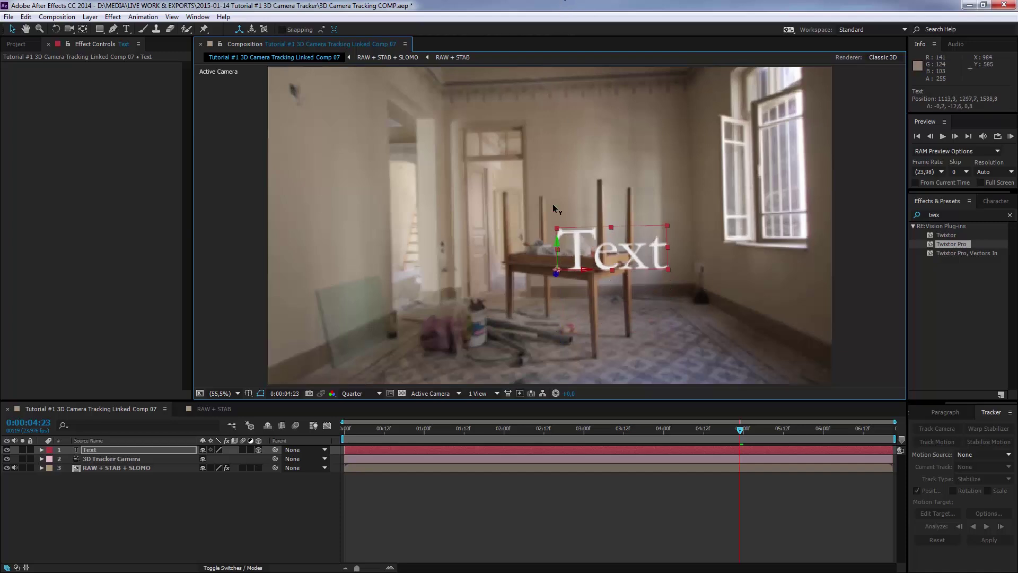
pyautogui.moveTo(556, 224); pyautogui.dragTo(545, 170)
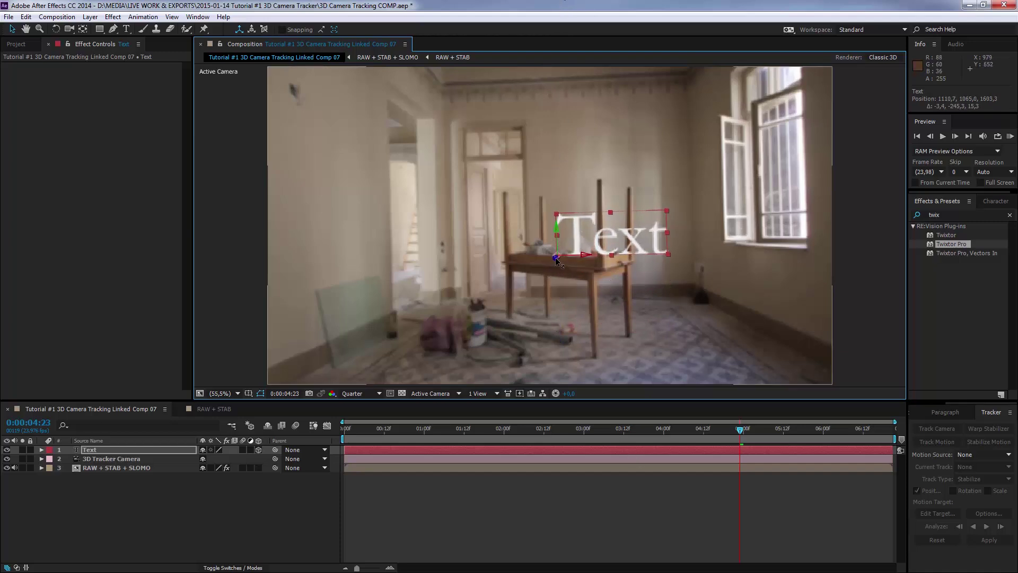
pyautogui.moveTo(555, 260); pyautogui.dragTo(620, 325)
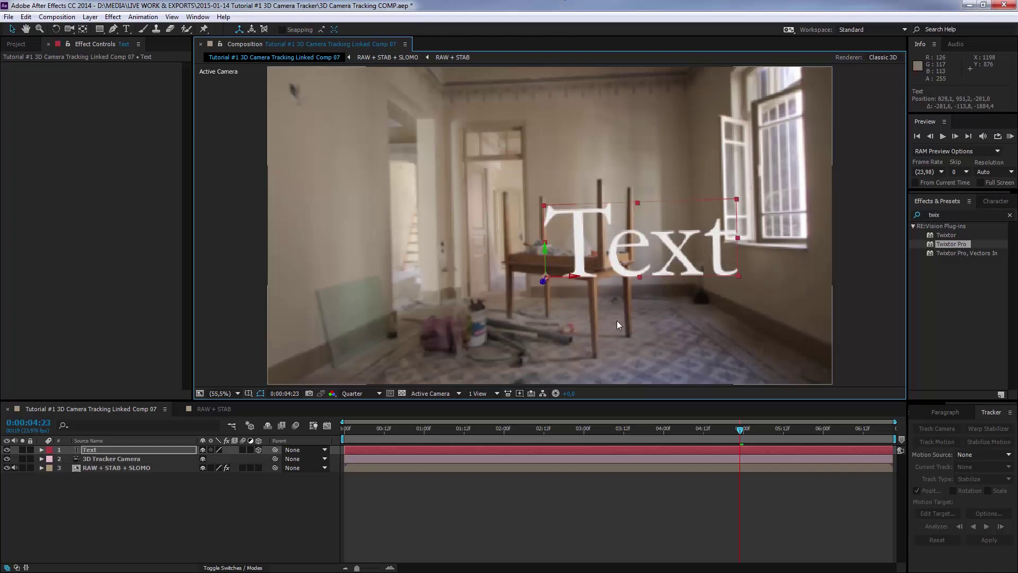
pyautogui.moveTo(543, 282); pyautogui.dragTo(0, 293)
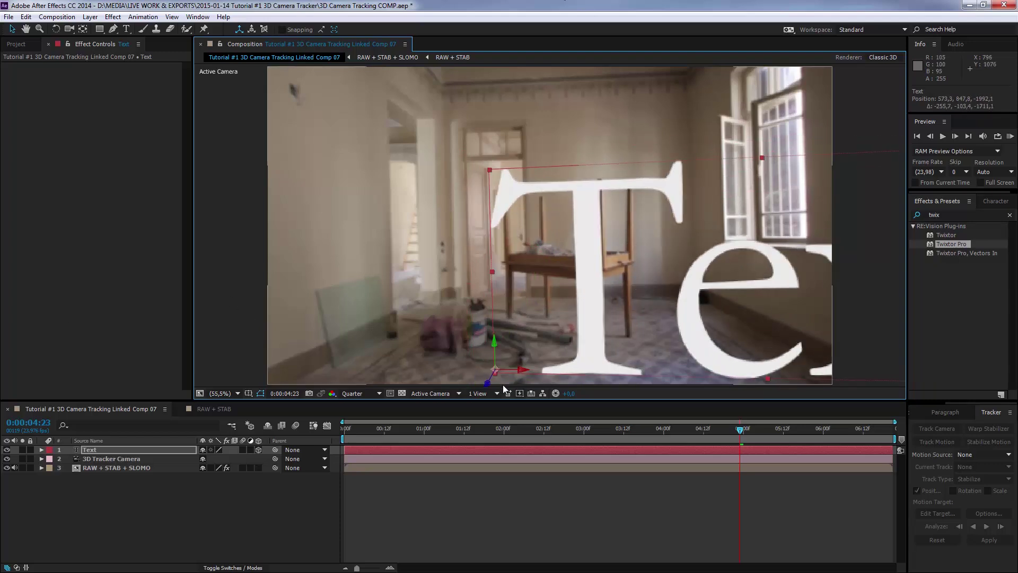
pyautogui.moveTo(518, 373); pyautogui.dragTo(322, 346)
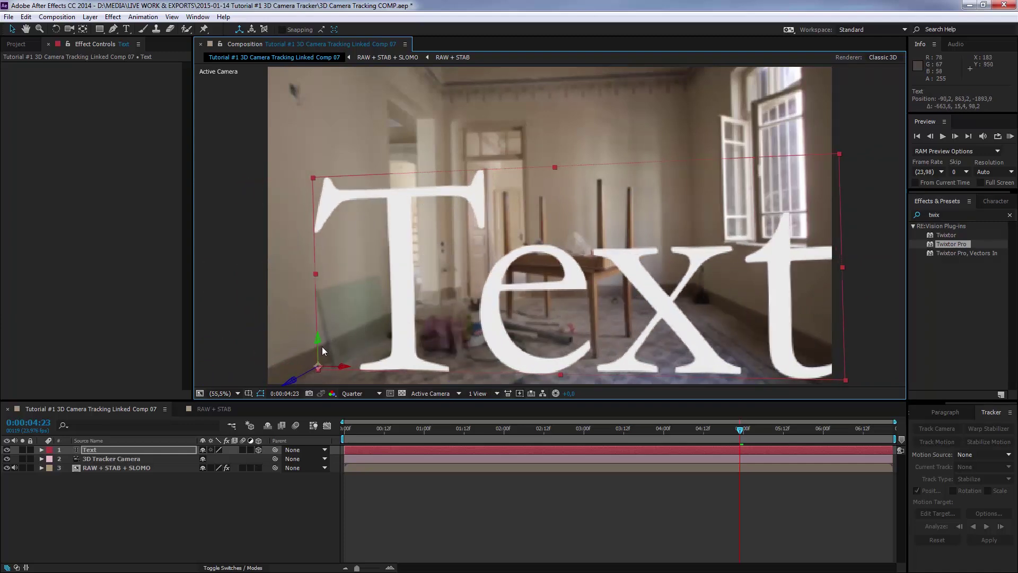
# - Rotate the Text layer slightly around its Z axis to an orientation of about 359.5° to level it
pyautogui.press('w')
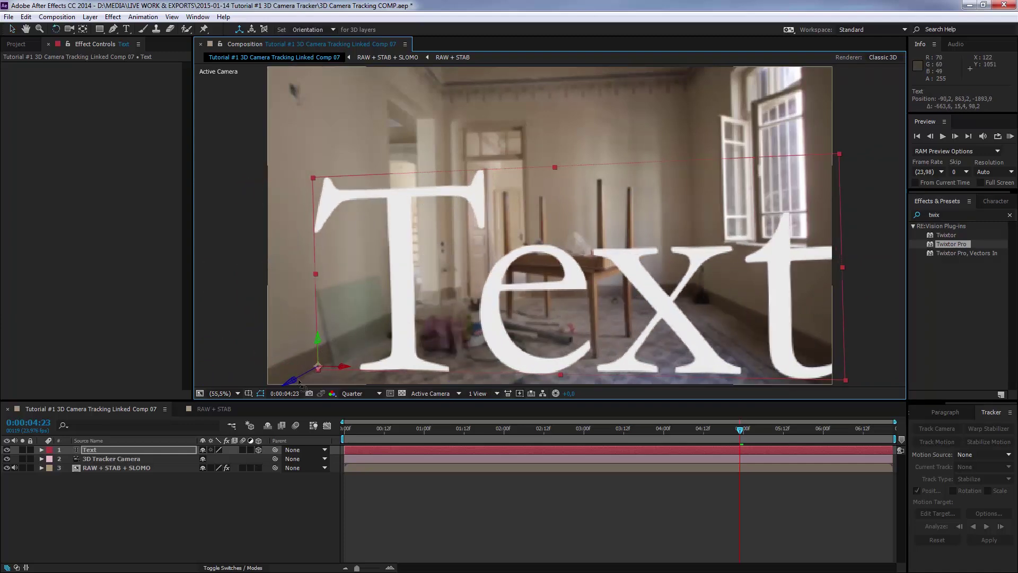
pyautogui.moveTo(290, 379); pyautogui.dragTo(293, 378)
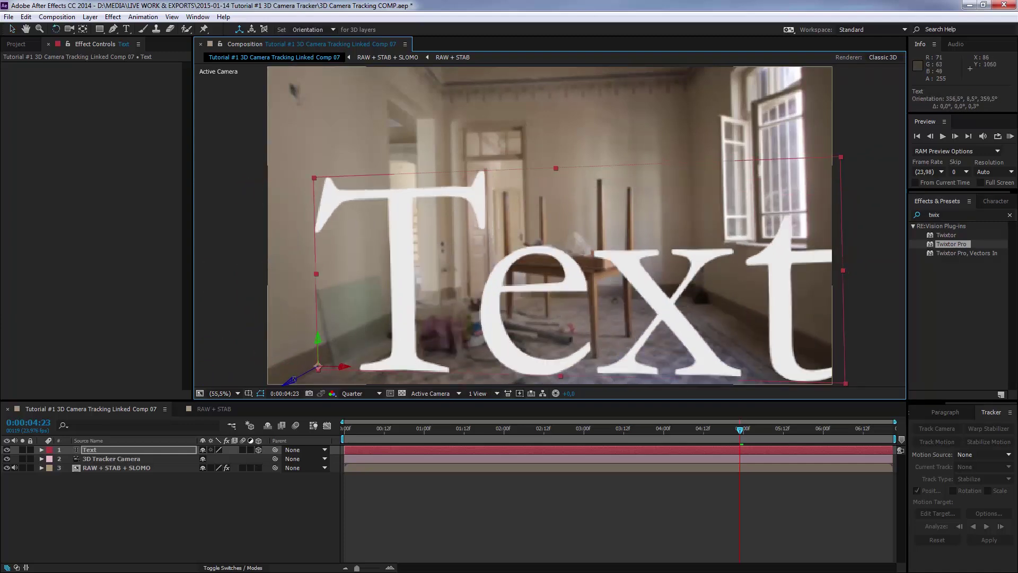
pyautogui.press('v')
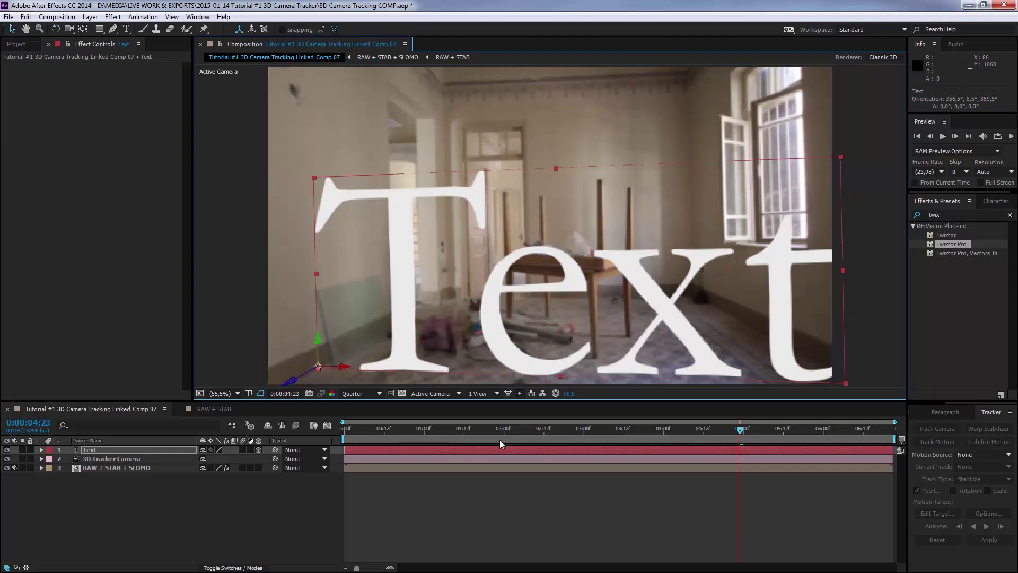
# - Scrub through the composition to 0:00:04:12 to check how the Text layer sits in the scene
pyautogui.click(497, 430)
pyautogui.moveTo(527, 436); pyautogui.dragTo(703, 428)
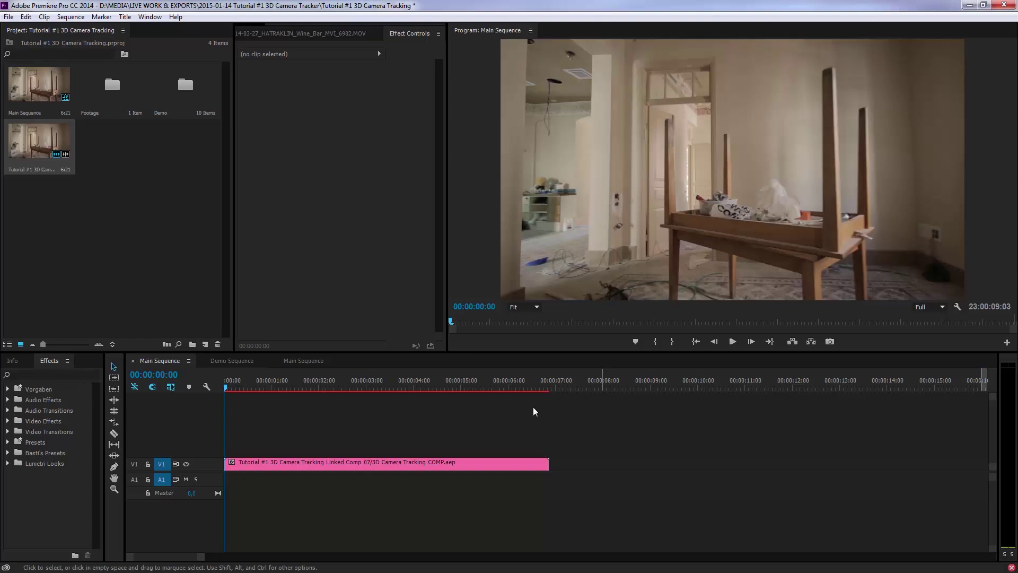
# - In Premiere Pro, review the wine bars title in the Demo Sequence around 00:00:12:19, and return to the After Effects composition
pyautogui.click(231, 361)
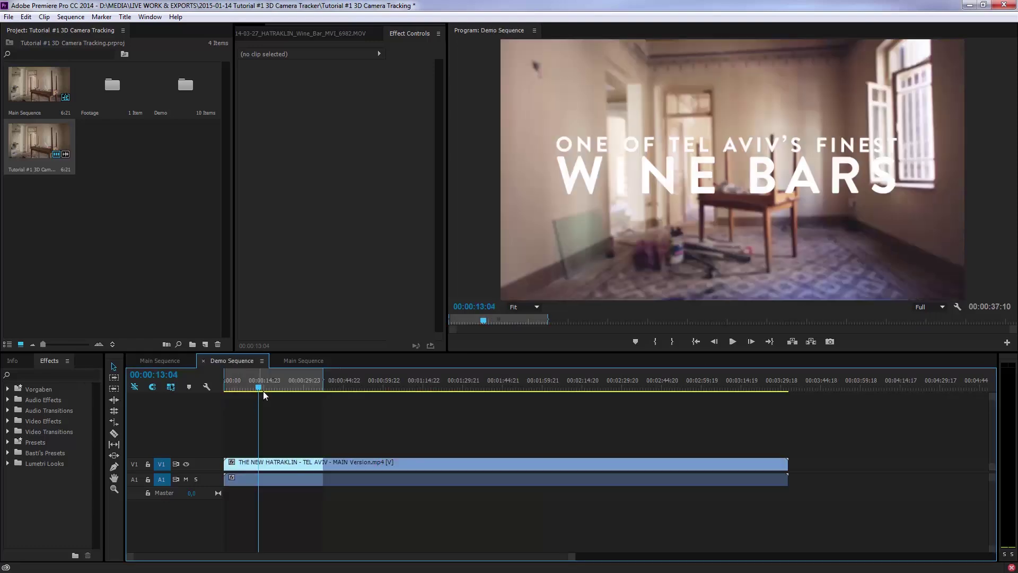
pyautogui.moveTo(260, 386)
pyautogui.mouseDown()
pyautogui.moveTo(238, 389)
pyautogui.moveTo(260, 387)
pyautogui.mouseUp()
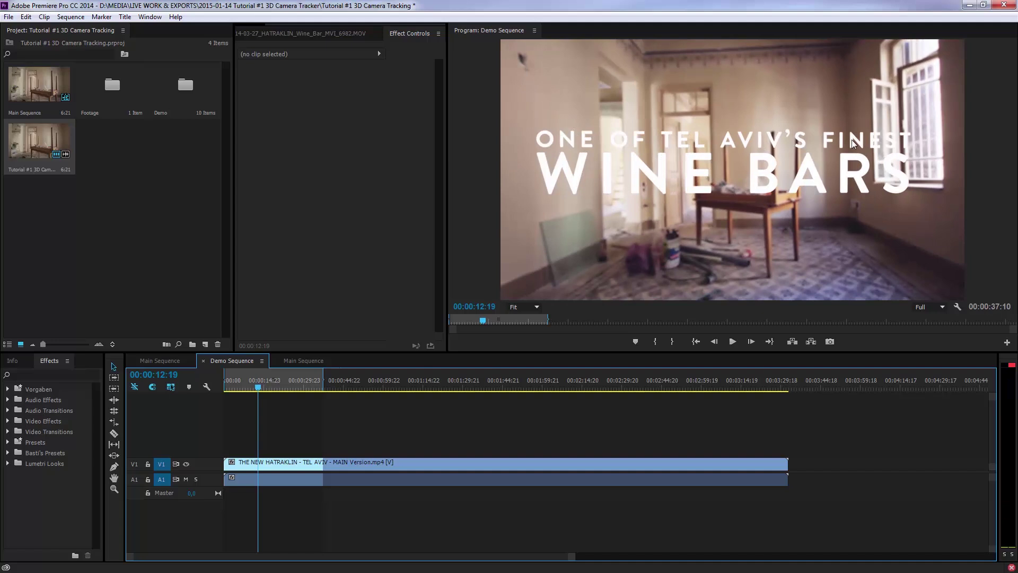
pyautogui.hotkey('alt', 'Tab')
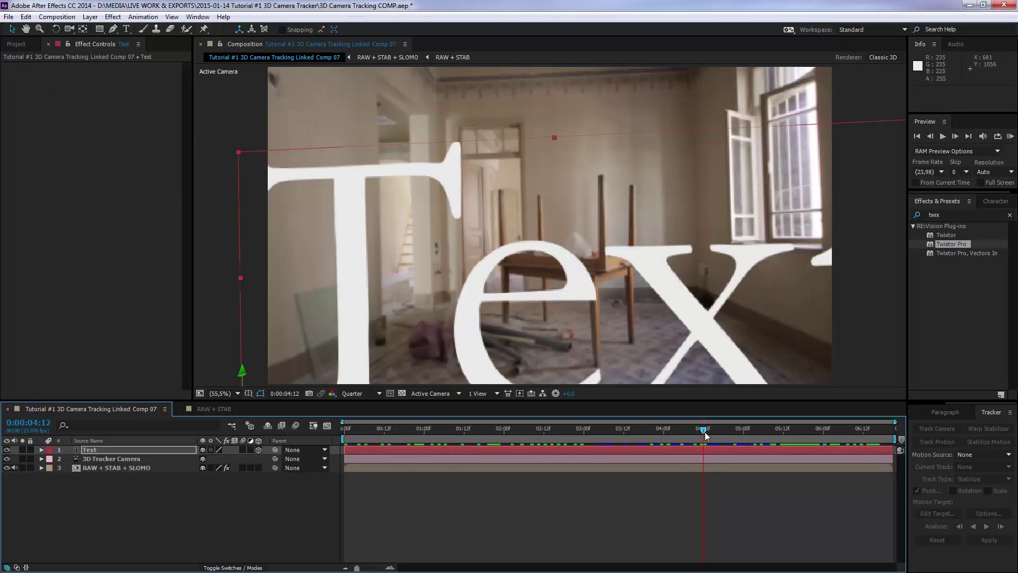
pyautogui.moveTo(704, 432); pyautogui.dragTo(783, 431)
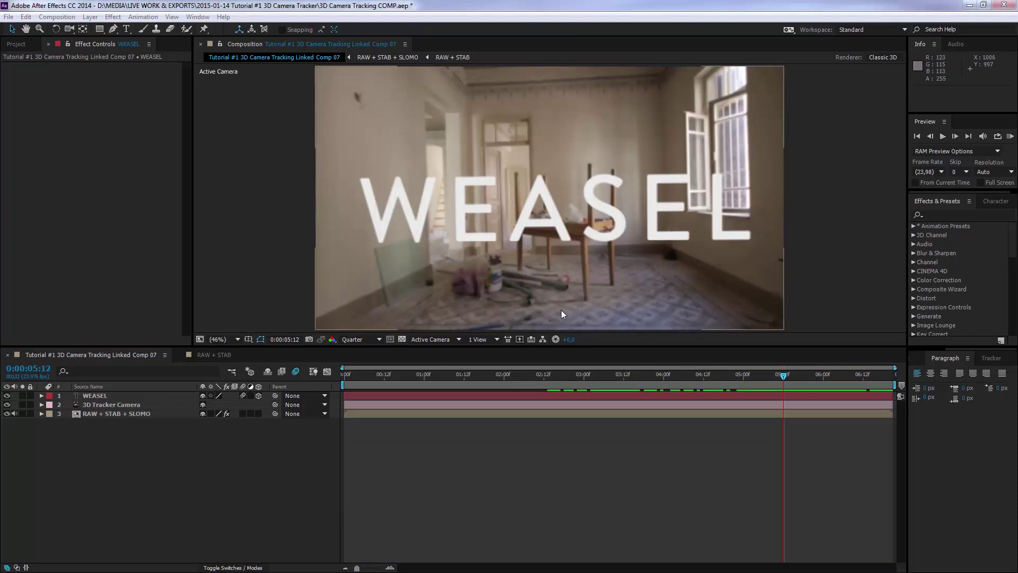
# - Reposition the WEASEL layer to about -374, 654, -1643 so the camera passes through the letter A around 0:00:02:17
pyautogui.click(649, 230)
pyautogui.moveTo(783, 378); pyautogui.dragTo(584, 376)
pyautogui.moveTo(555, 252); pyautogui.dragTo(645, 278)
pyautogui.moveTo(587, 381); pyautogui.dragTo(558, 377)
pyautogui.moveTo(581, 283); pyautogui.dragTo(593, 281)
pyautogui.moveTo(557, 375); pyautogui.dragTo(843, 376)
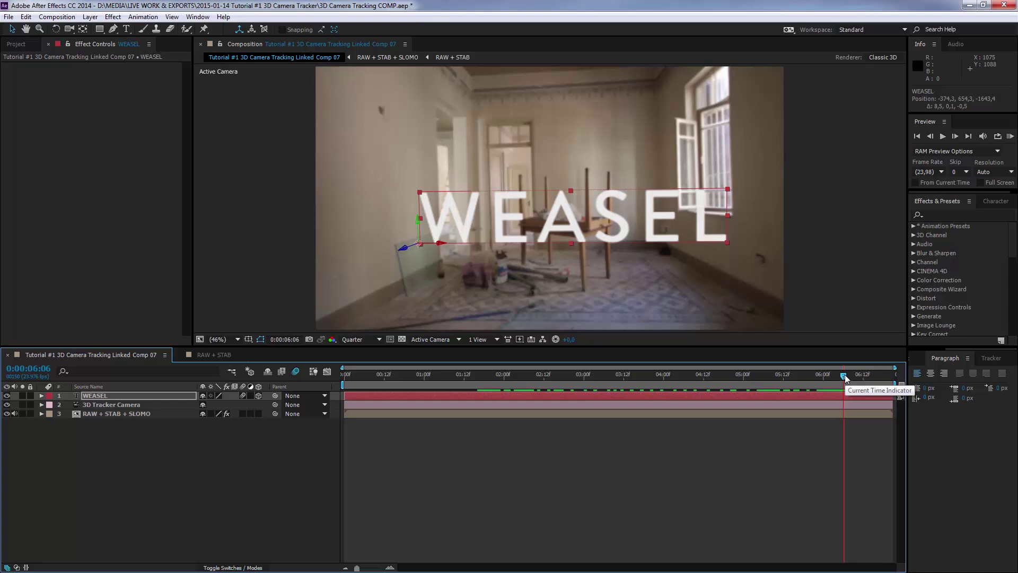
# - Scrub the composition between about 0:00:02:05 and 0:00:06:06 to check the camera's move through the WEASEL text
pyautogui.moveTo(843, 377); pyautogui.dragTo(561, 418)
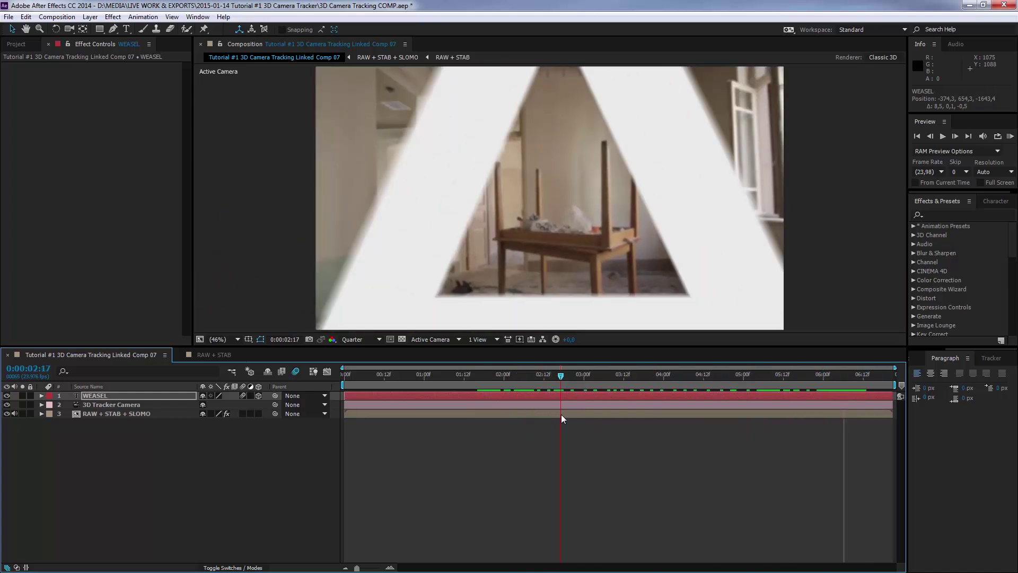
pyautogui.moveTo(561, 415); pyautogui.dragTo(790, 417)
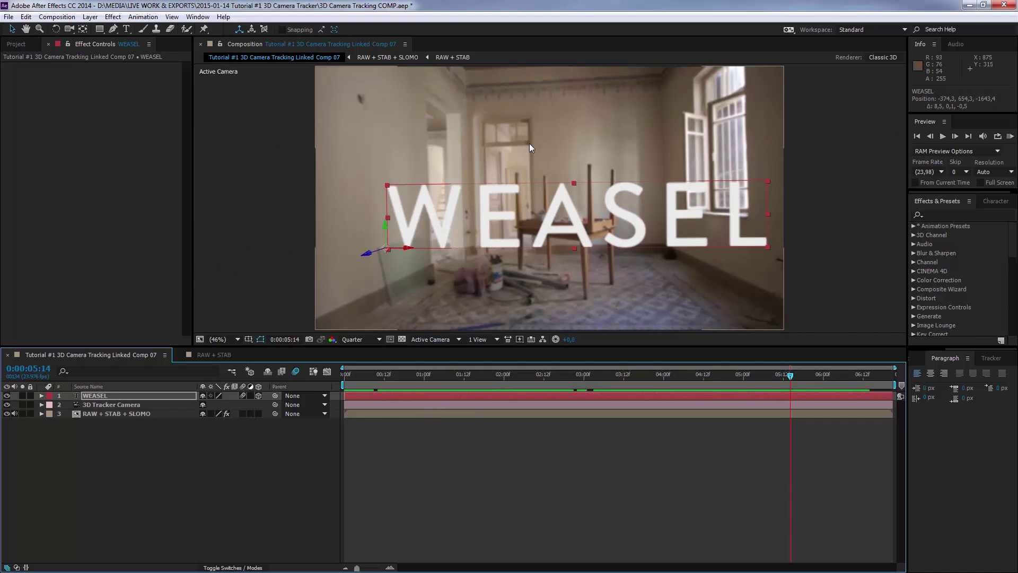
pyautogui.moveTo(488, 376); pyautogui.dragTo(520, 380)
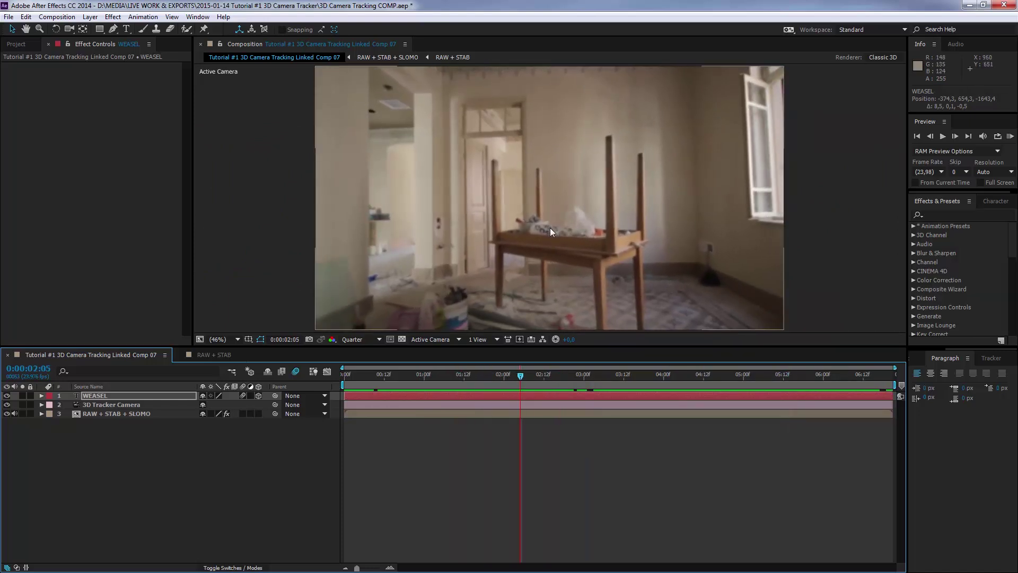
pyautogui.moveTo(522, 380); pyautogui.dragTo(536, 400)
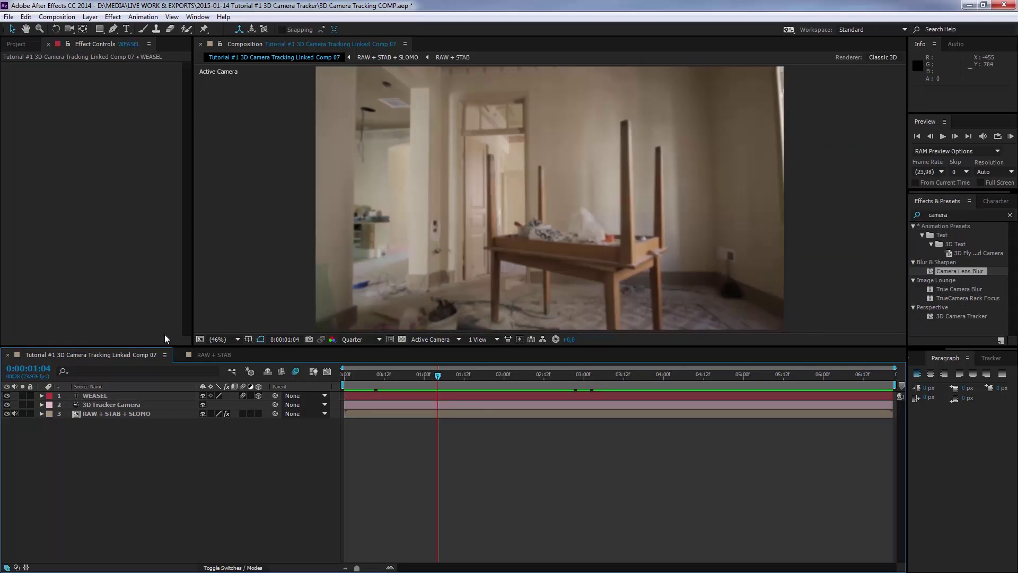
# - Create an adjustment layer and place it directly below the WEASEL layer
pyautogui.click(90, 16)
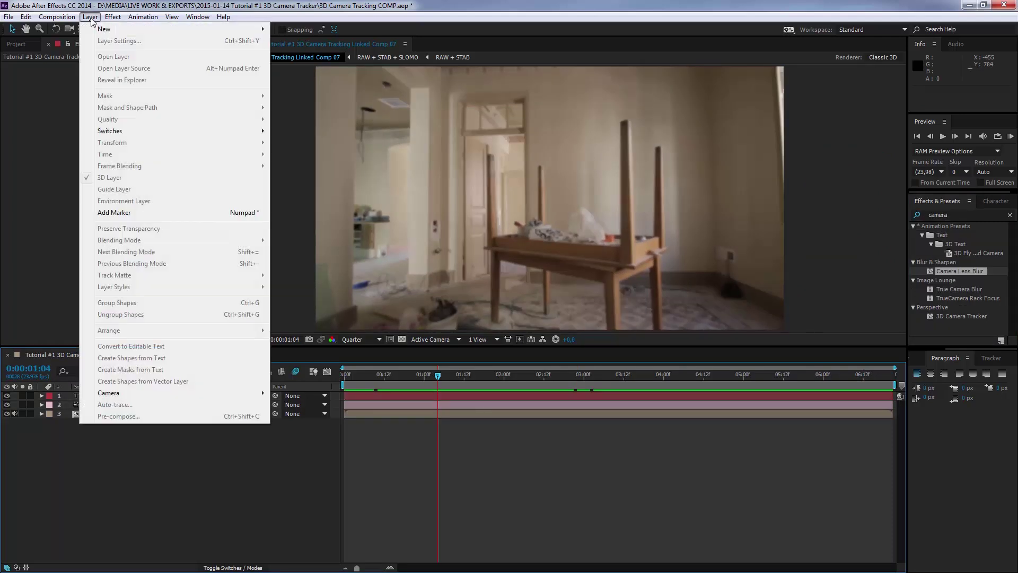
pyautogui.moveTo(103, 32)
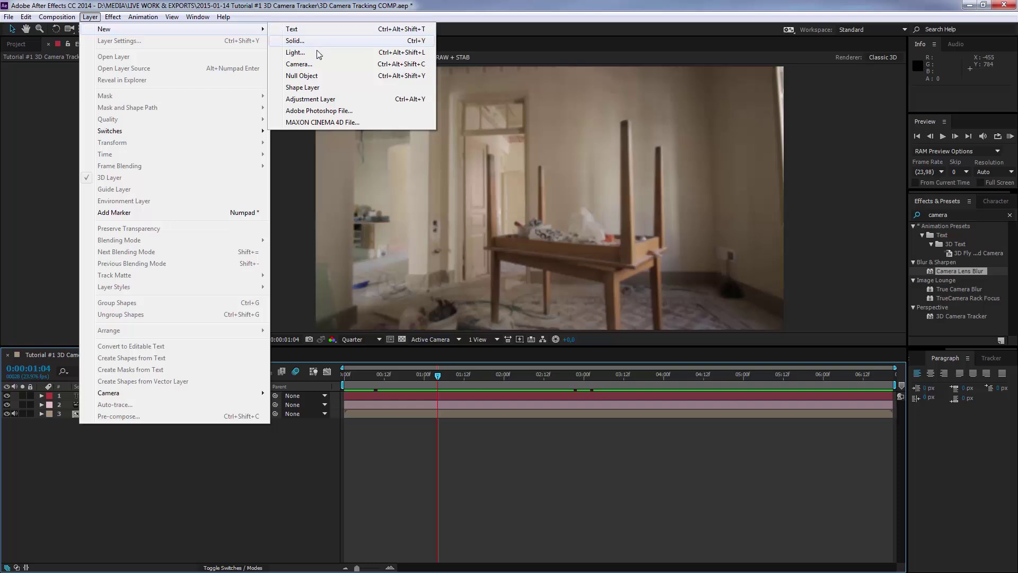
pyautogui.click(313, 99)
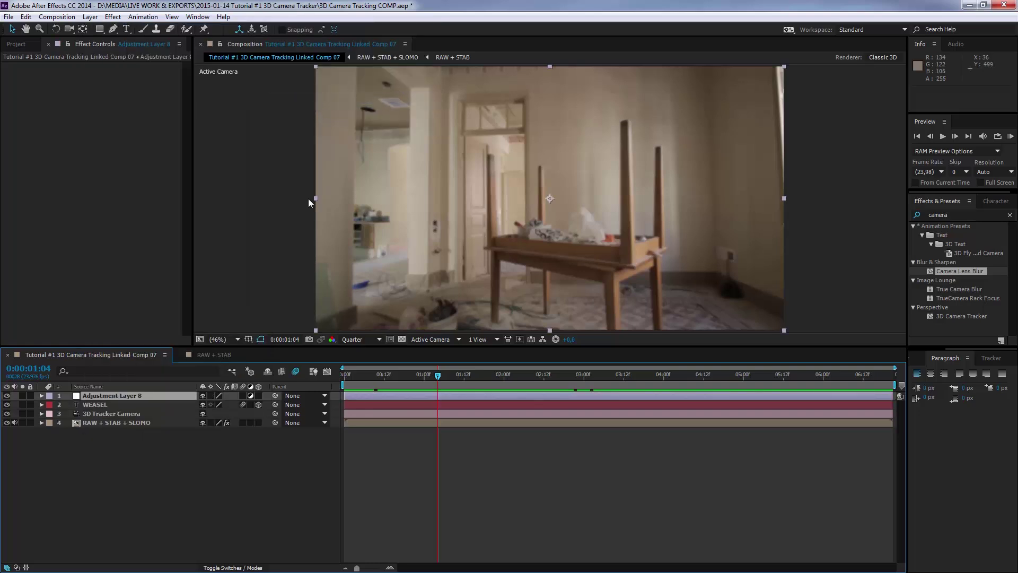
pyautogui.click(104, 398)
pyautogui.moveTo(104, 395); pyautogui.dragTo(107, 407)
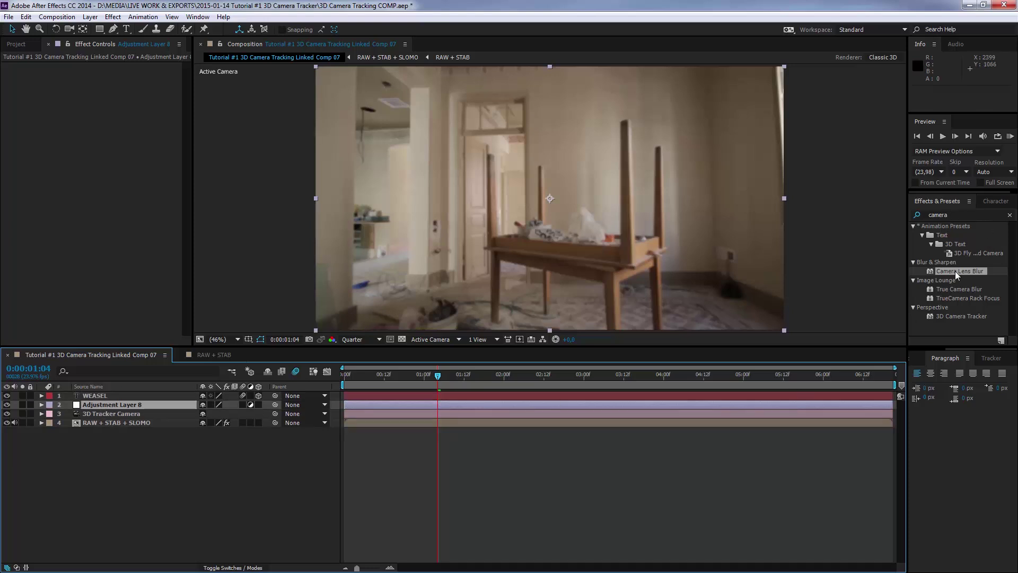
# - Apply Camera Lens Blur to the adjustment layer and enable Repeat Edge Pixels
pyautogui.moveTo(975, 272); pyautogui.dragTo(107, 403)
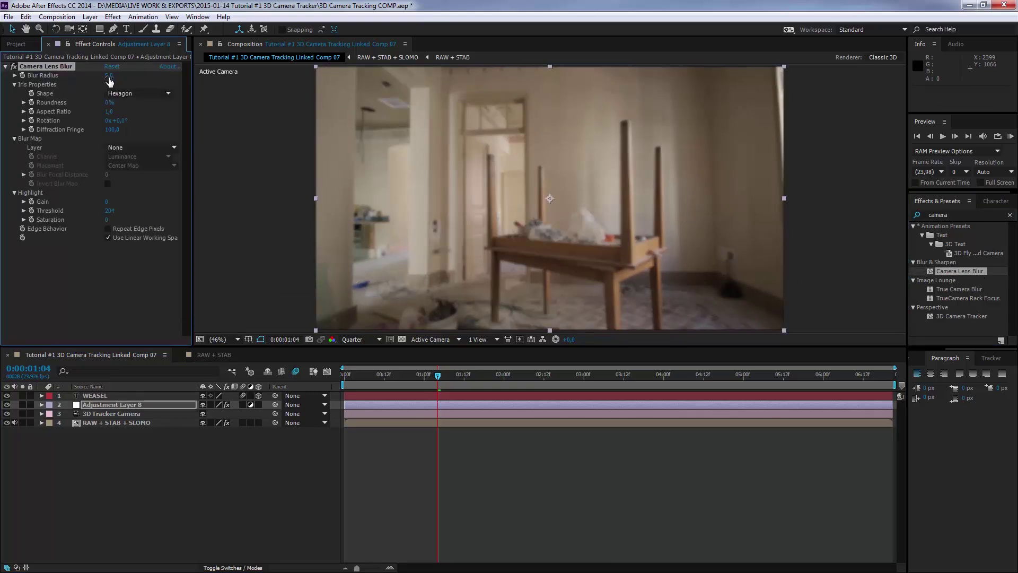
pyautogui.moveTo(438, 378); pyautogui.dragTo(480, 379)
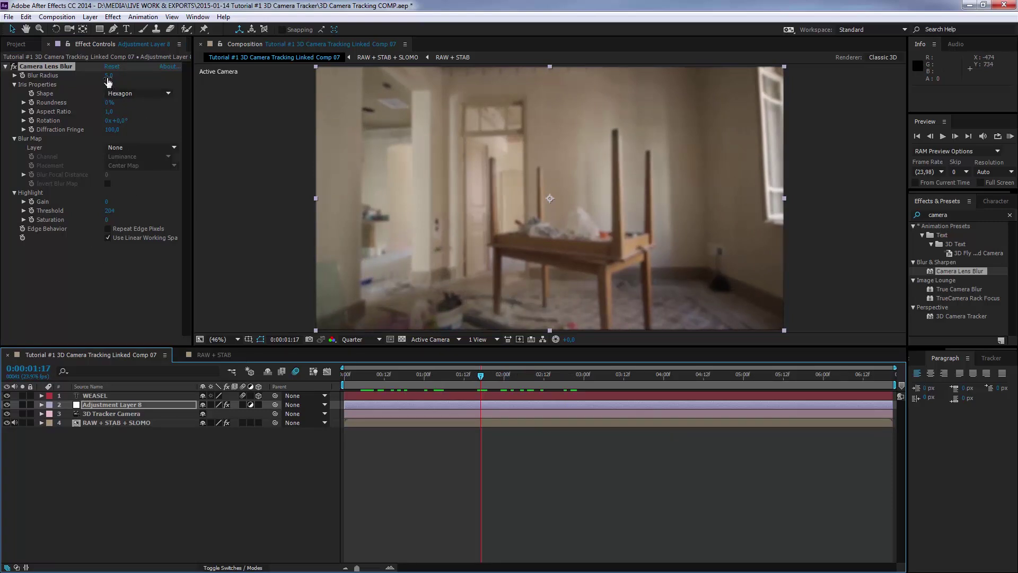
pyautogui.click(109, 229)
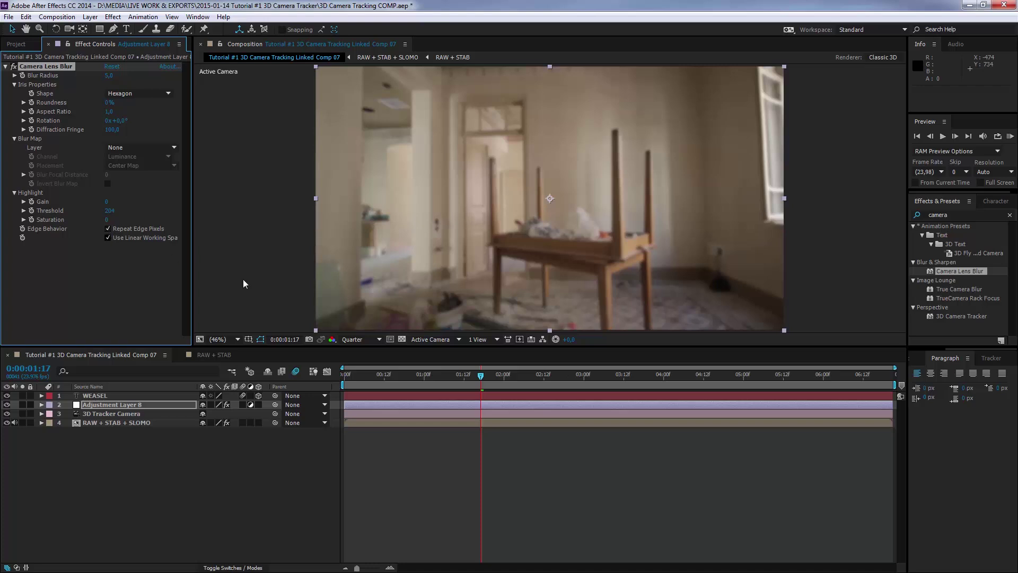
pyautogui.moveTo(481, 376); pyautogui.dragTo(530, 382)
pyautogui.moveTo(527, 382); pyautogui.dragTo(526, 383)
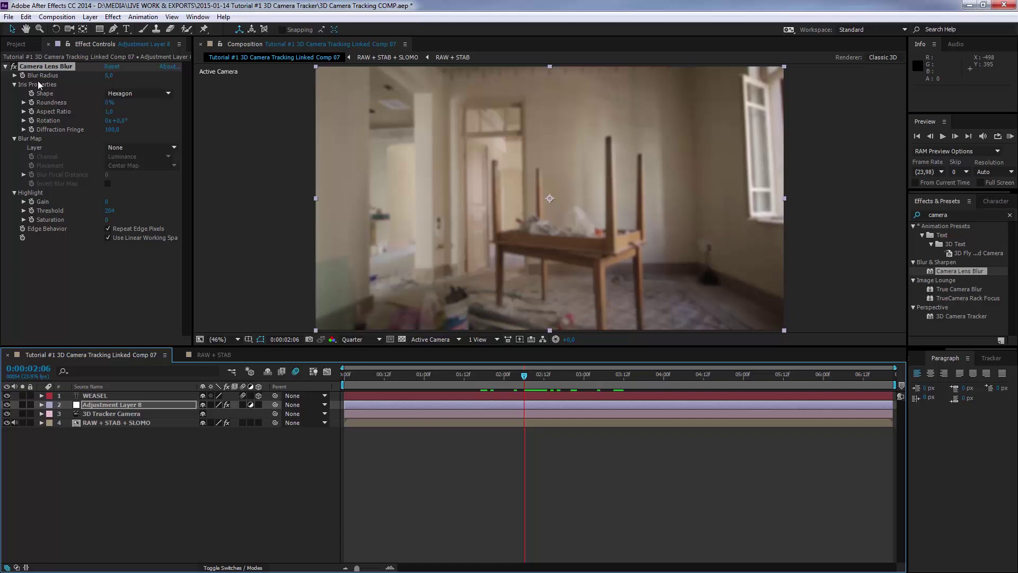
# - Try a much stronger Blur Radius on the adjustment layer and preview it behind the WEASEL text up to 0:00:05:06
pyautogui.moveTo(109, 76); pyautogui.dragTo(139, 76)
pyautogui.moveTo(573, 375); pyautogui.dragTo(795, 381)
pyautogui.moveTo(692, 380); pyautogui.dragTo(740, 382)
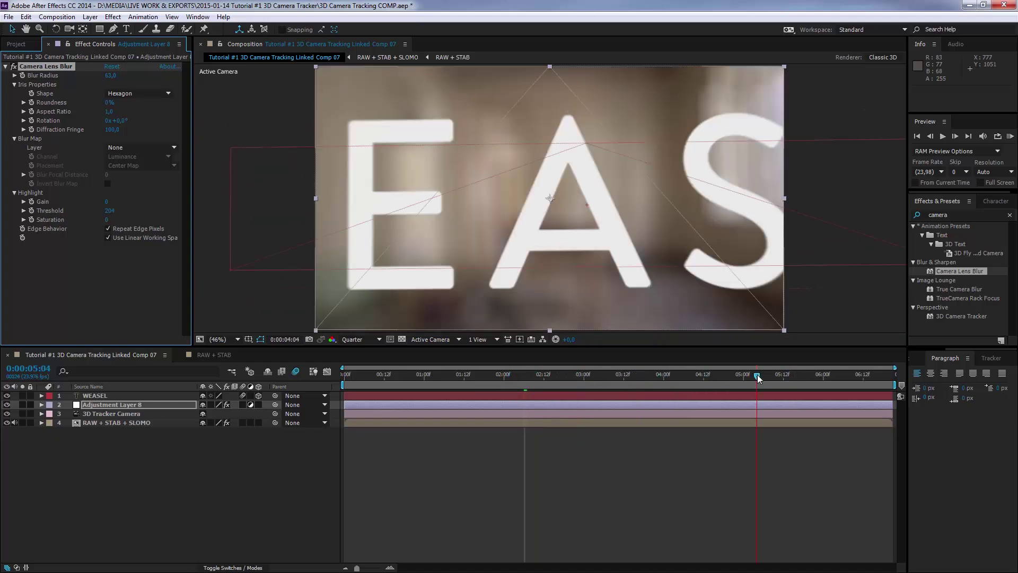
pyautogui.click(763, 374)
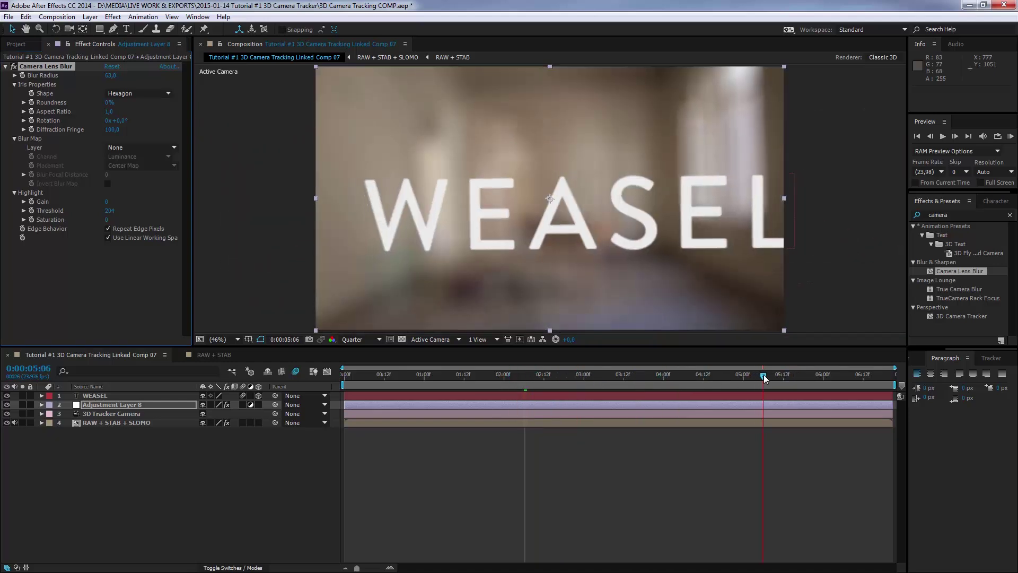
# - Examine the layer order of the adjustment layer, the RAW + STAB + SLOMO footage and the WEASEL text
pyautogui.click(89, 405)
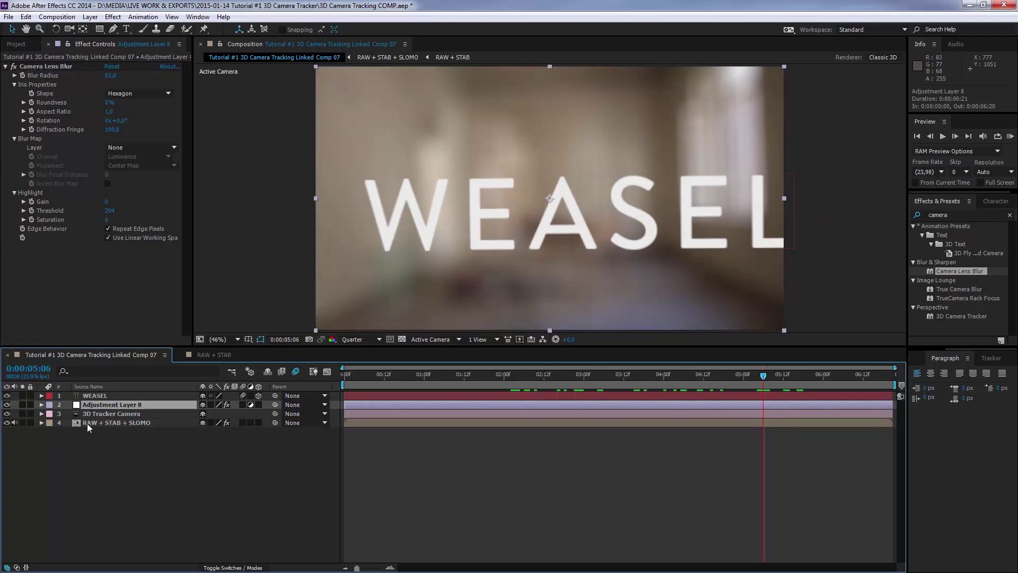
pyautogui.click(90, 423)
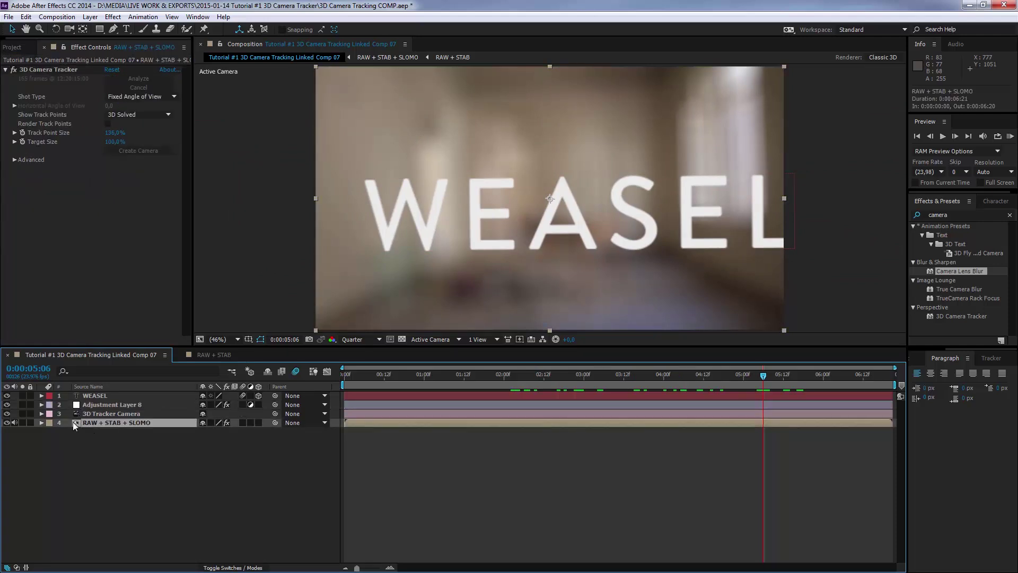
pyautogui.click(91, 396)
pyautogui.moveTo(91, 396)
pyautogui.mouseDown()
pyautogui.moveTo(91, 408)
pyautogui.moveTo(98, 393)
pyautogui.mouseUp()
# - At 0:00:01:17, set the adjustment layer's Camera Lens Blur radius to 0
pyautogui.moveTo(615, 384); pyautogui.dragTo(481, 380)
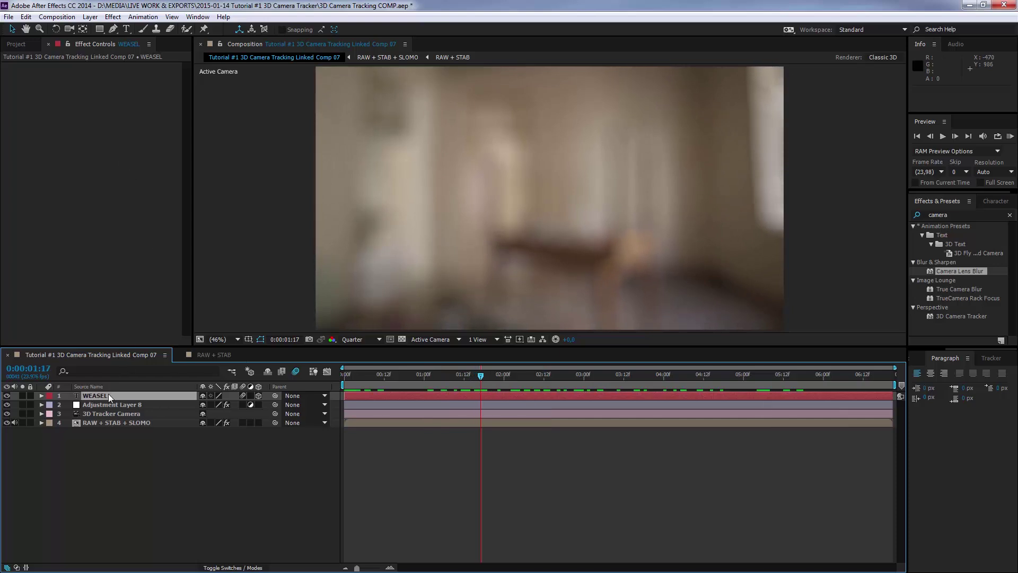
pyautogui.click(97, 404)
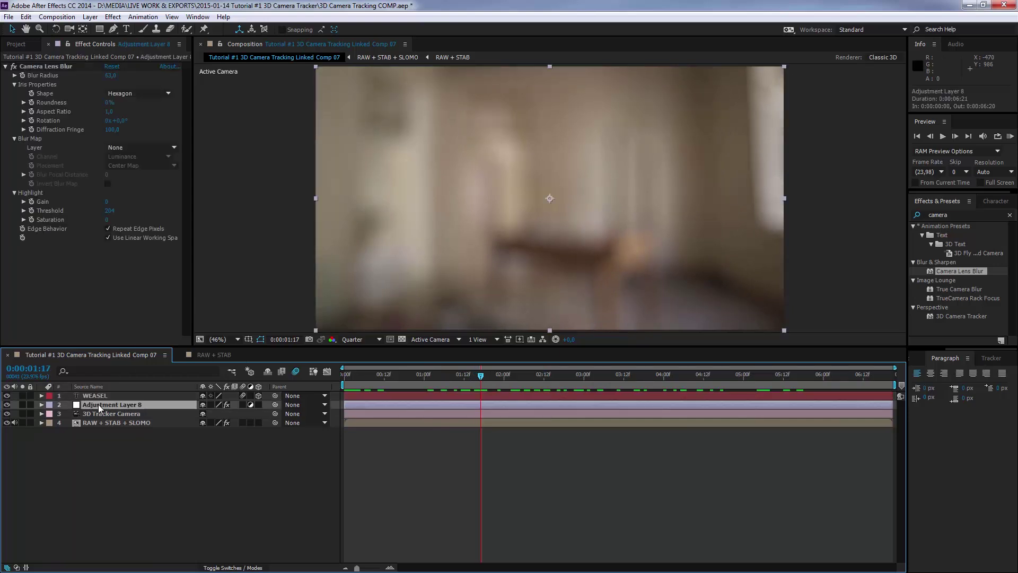
pyautogui.click(110, 75)
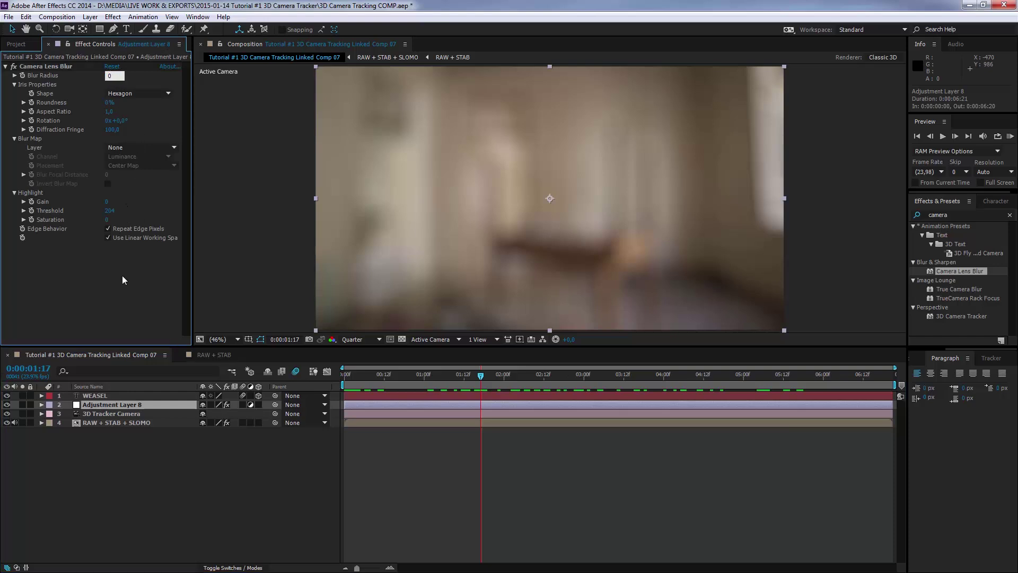
pyautogui.write('0')
pyautogui.press('Return')
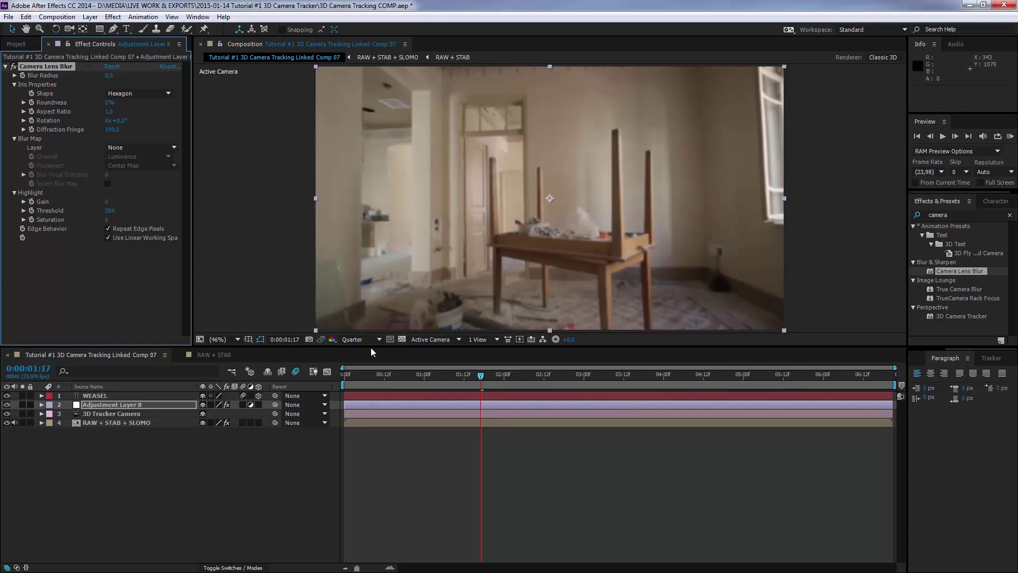
# - View the composition at Full preview resolution and switch it back to Quarter
pyautogui.click(351, 339)
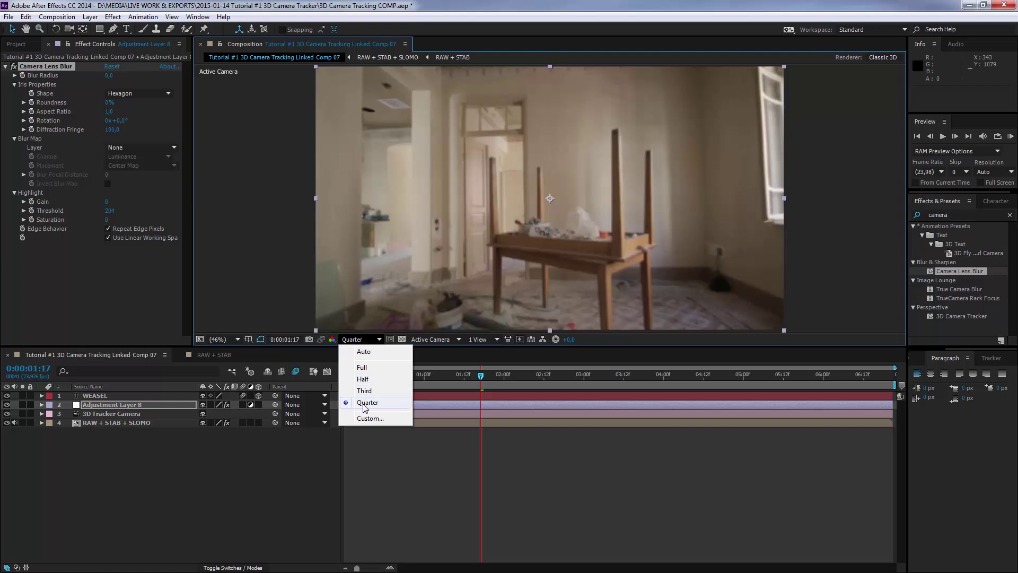
pyautogui.click(367, 368)
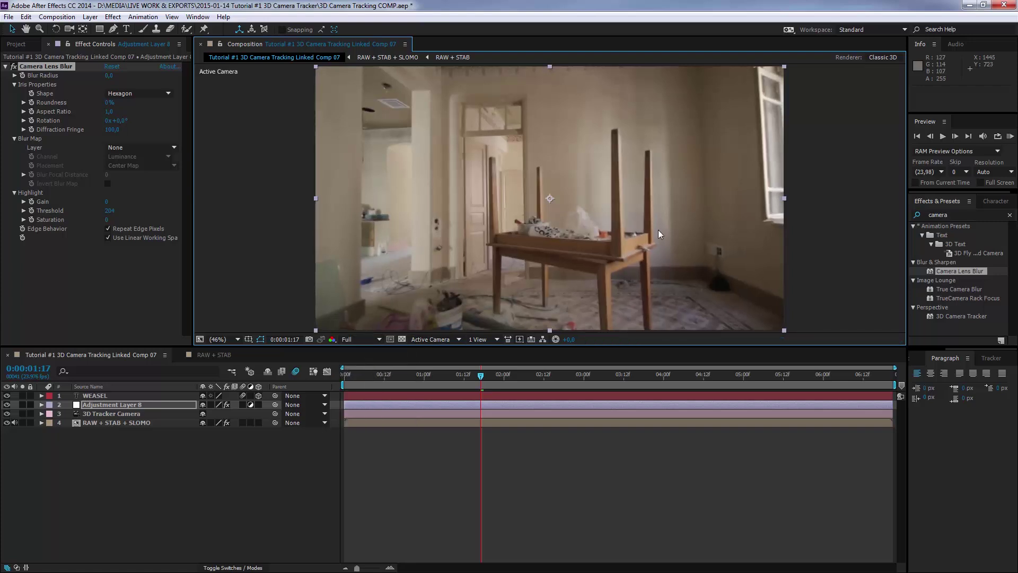
pyautogui.click(360, 341)
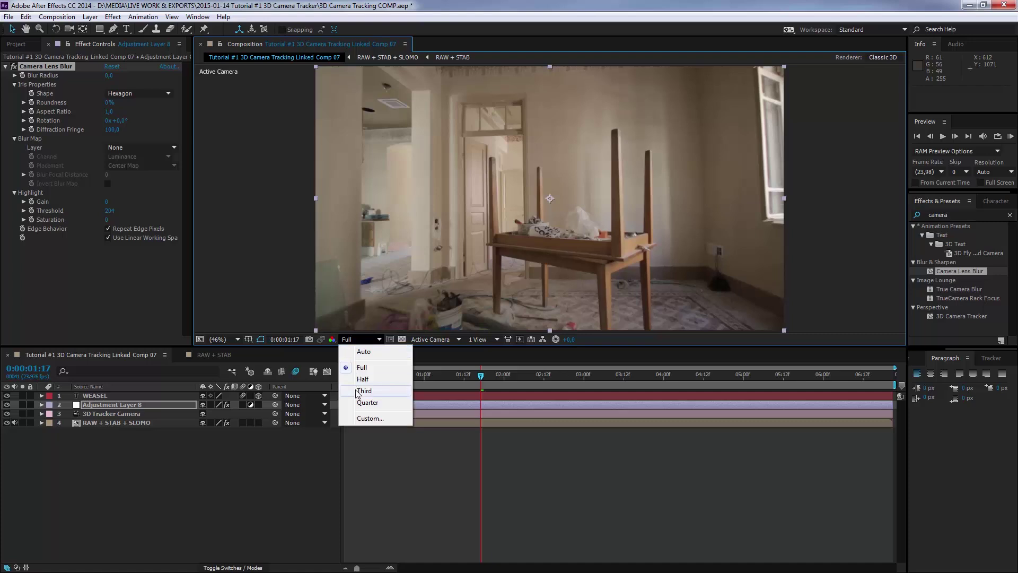
pyautogui.click(389, 400)
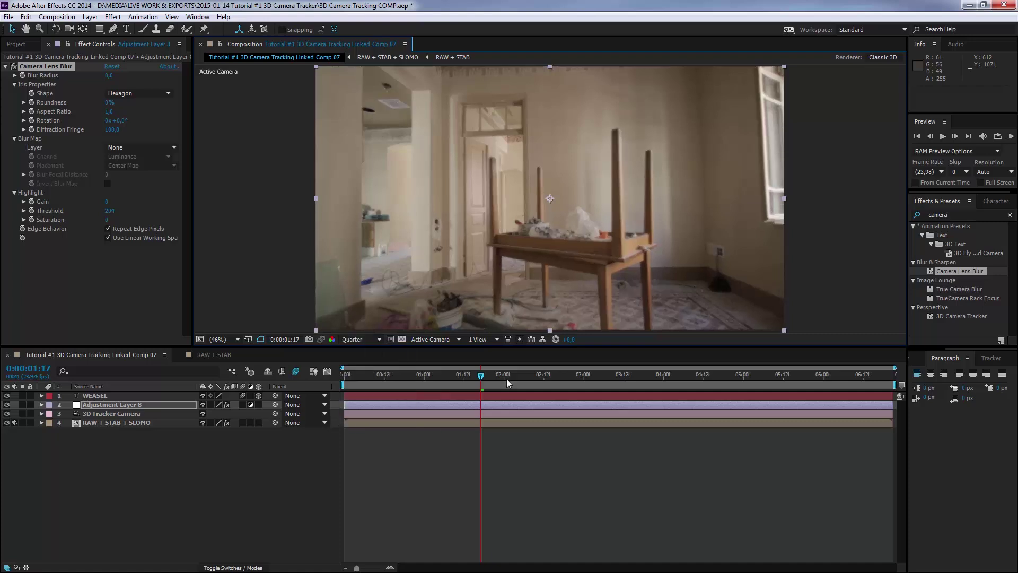
# - Set a Blur Radius keyframe on the adjustment layer at 0:00:01:17
pyautogui.click(478, 376)
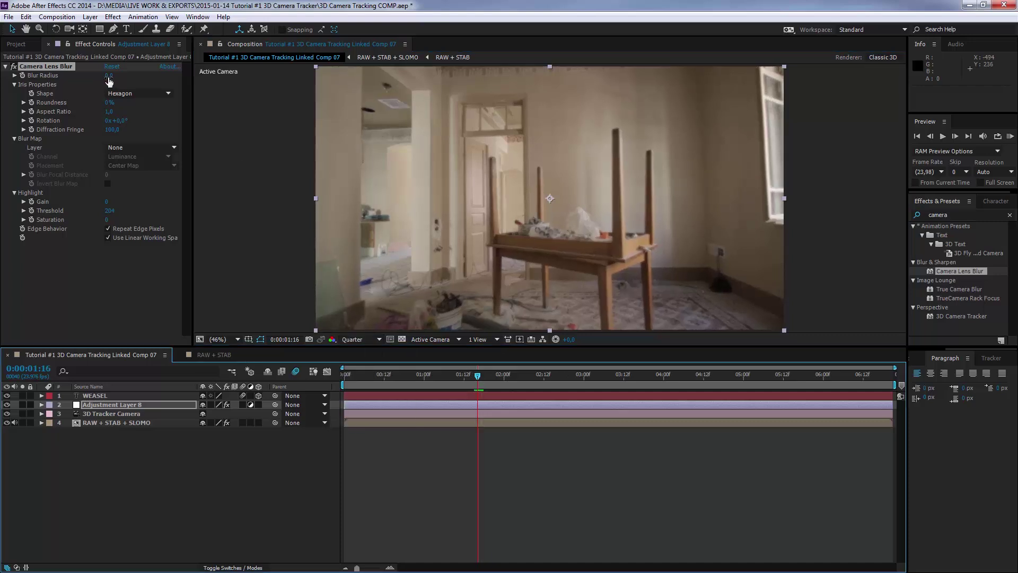
pyautogui.click(479, 376)
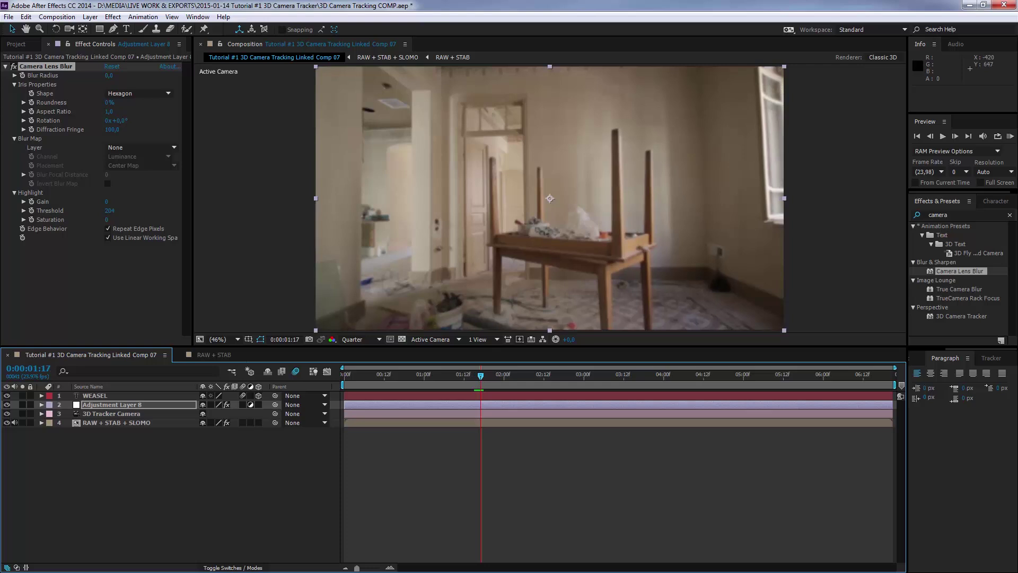
pyautogui.click(22, 75)
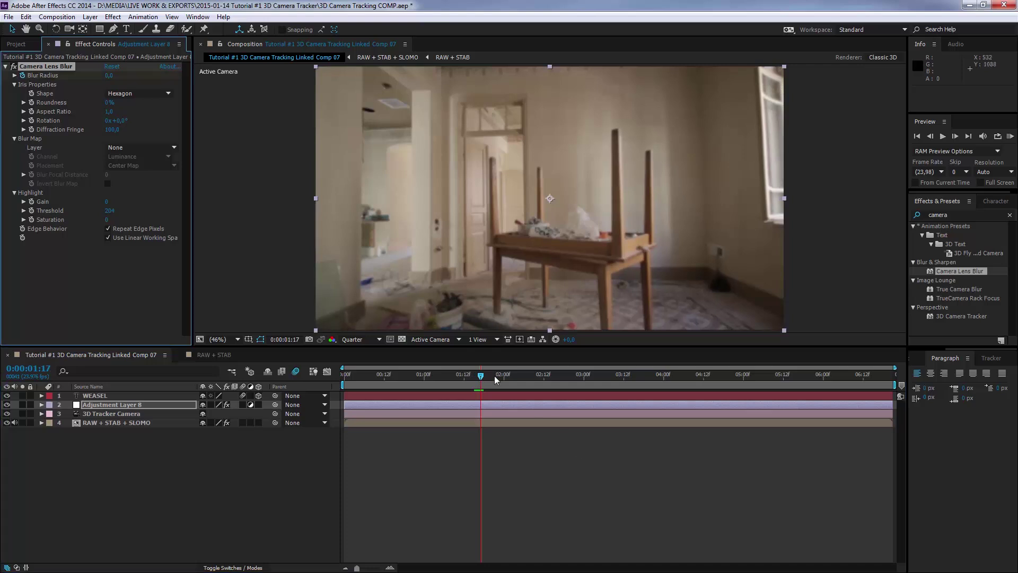
# - At the last frame, 0:00:06:20, raise the adjustment layer's Blur Radius to about 13 for a second keyframe
pyautogui.moveTo(482, 377); pyautogui.dragTo(899, 384)
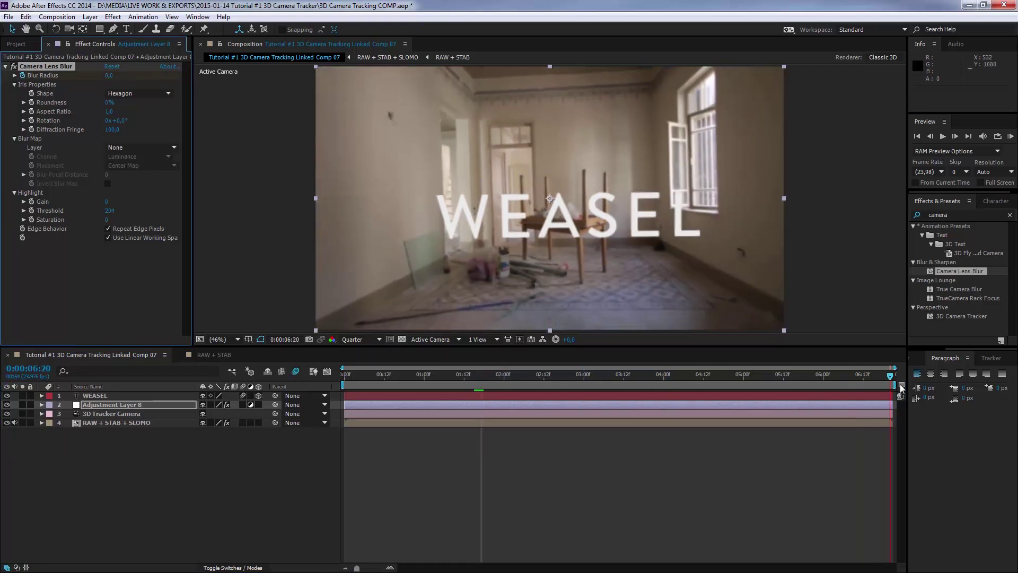
pyautogui.moveTo(110, 80); pyautogui.dragTo(115, 77)
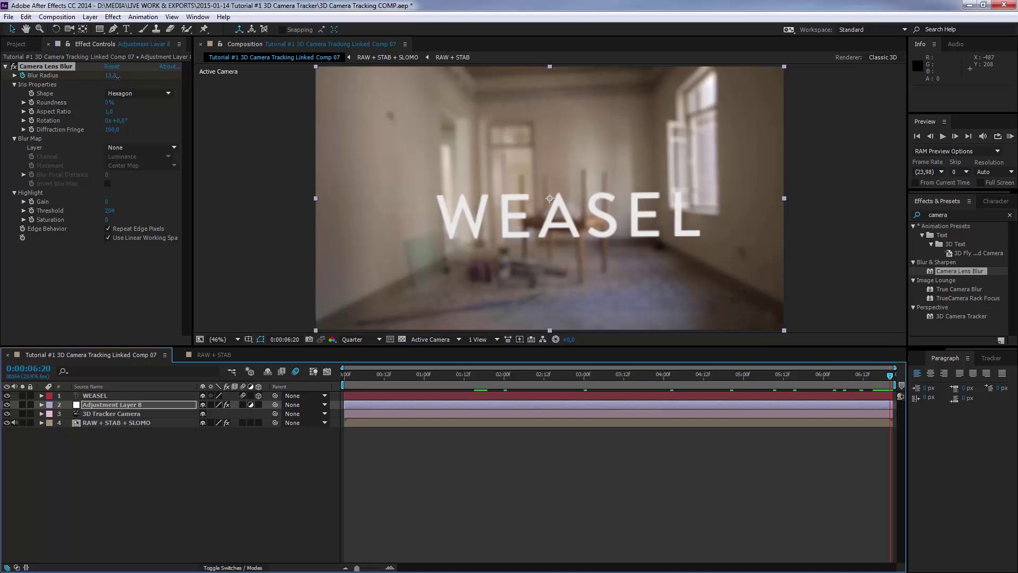
# - Set the adjustment layer's Blur Radius at 0:00:06:20 to 14 and compare the image with the layer hidden and shown
pyautogui.moveTo(118, 78); pyautogui.dragTo(117, 77)
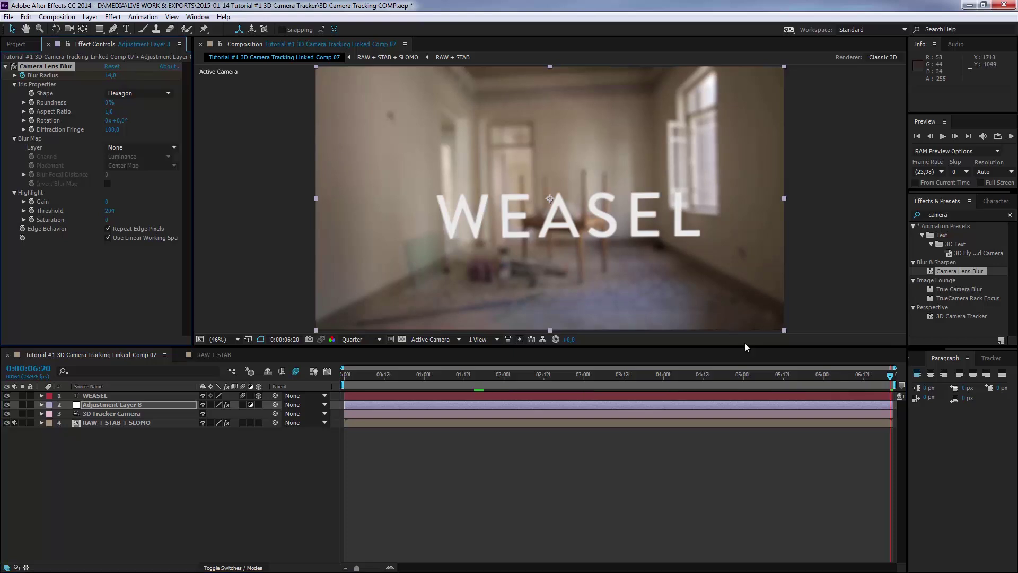
pyautogui.click(7, 405)
pyautogui.click(7, 404)
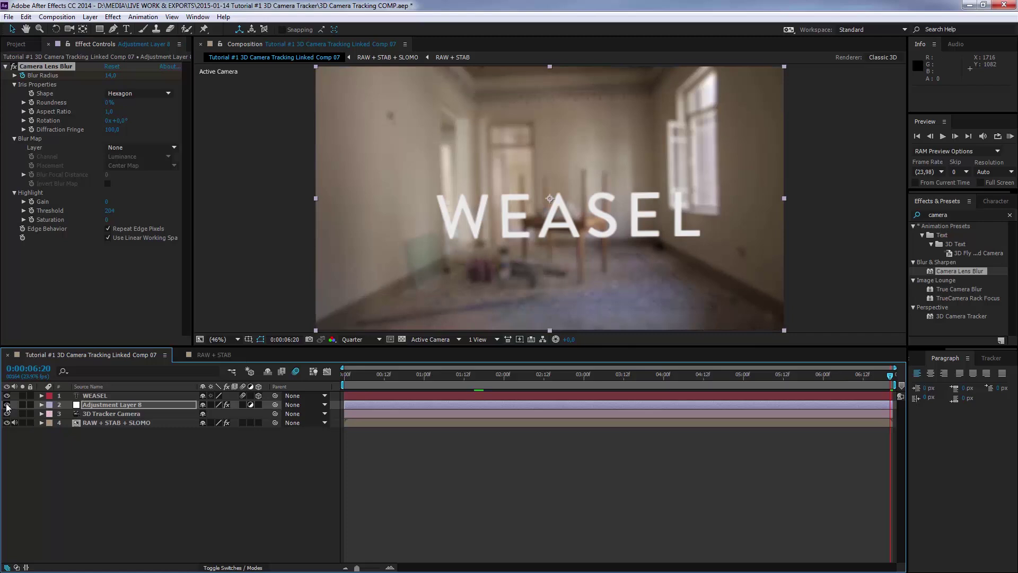
# - Scrub the last part of the composition and inspect the blurred background behind the WEASEL text layer
pyautogui.moveTo(523, 378); pyautogui.dragTo(837, 376)
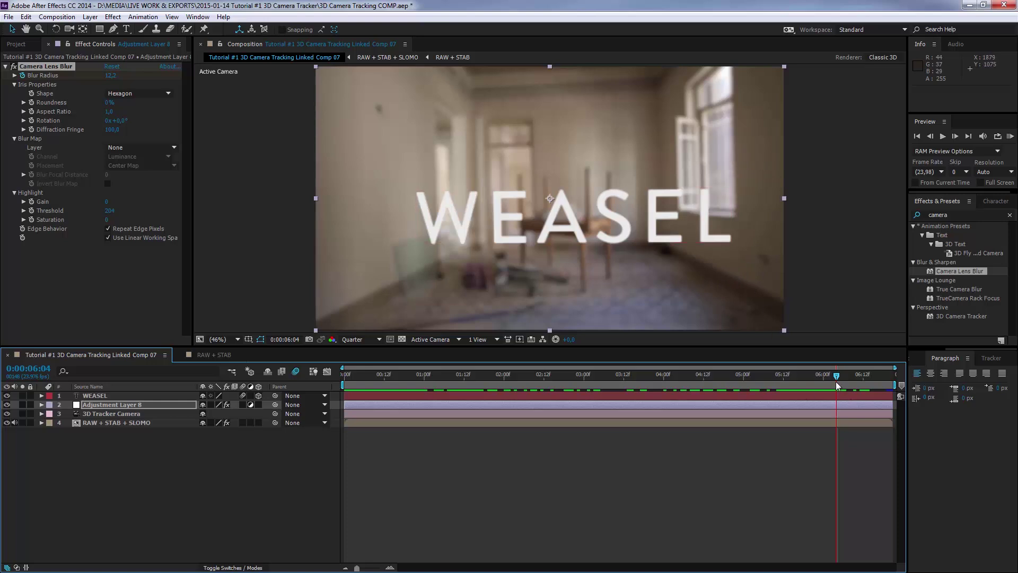
pyautogui.moveTo(836, 375); pyautogui.dragTo(866, 398)
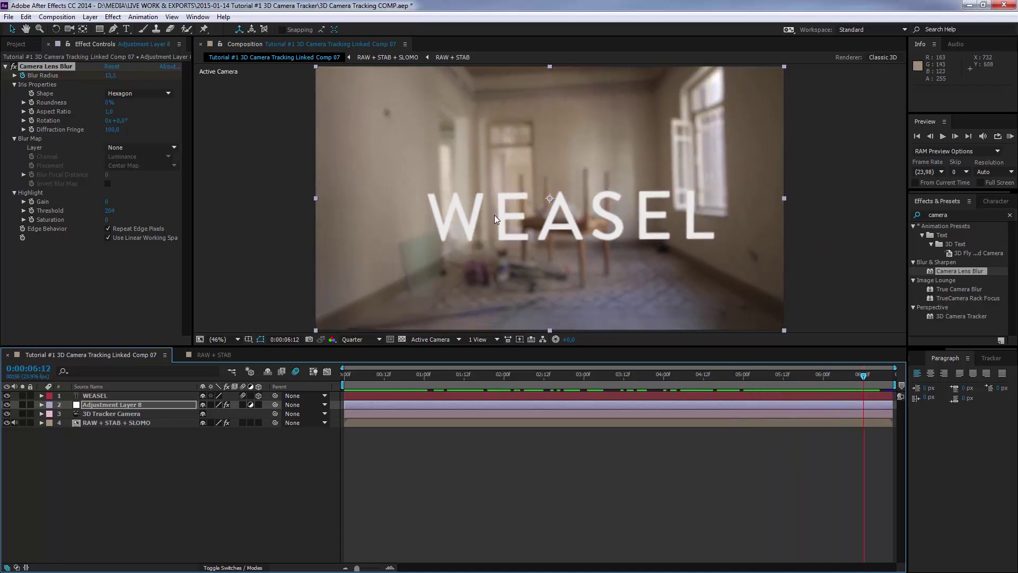
pyautogui.click(101, 396)
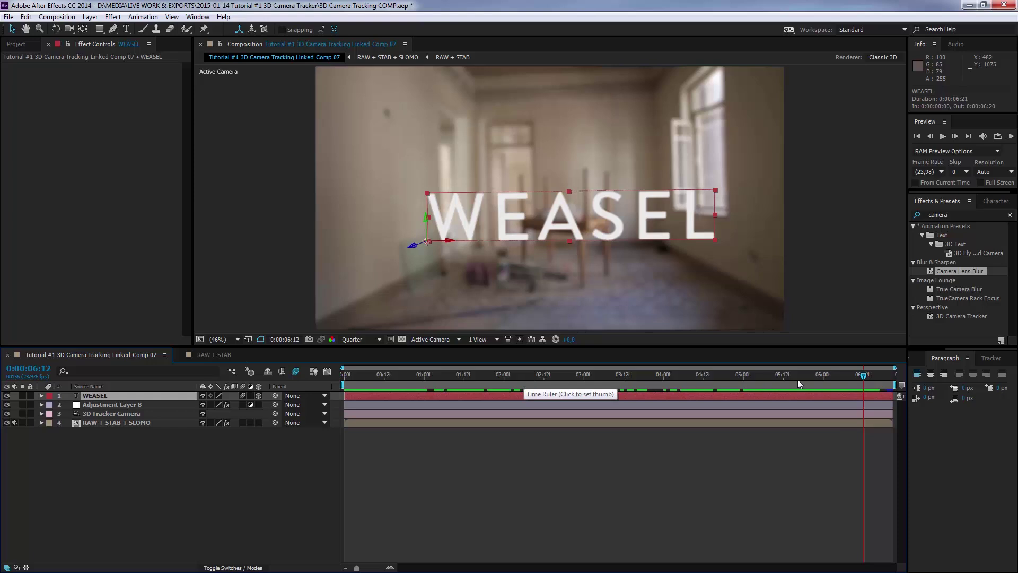
pyautogui.moveTo(863, 375); pyautogui.dragTo(829, 380)
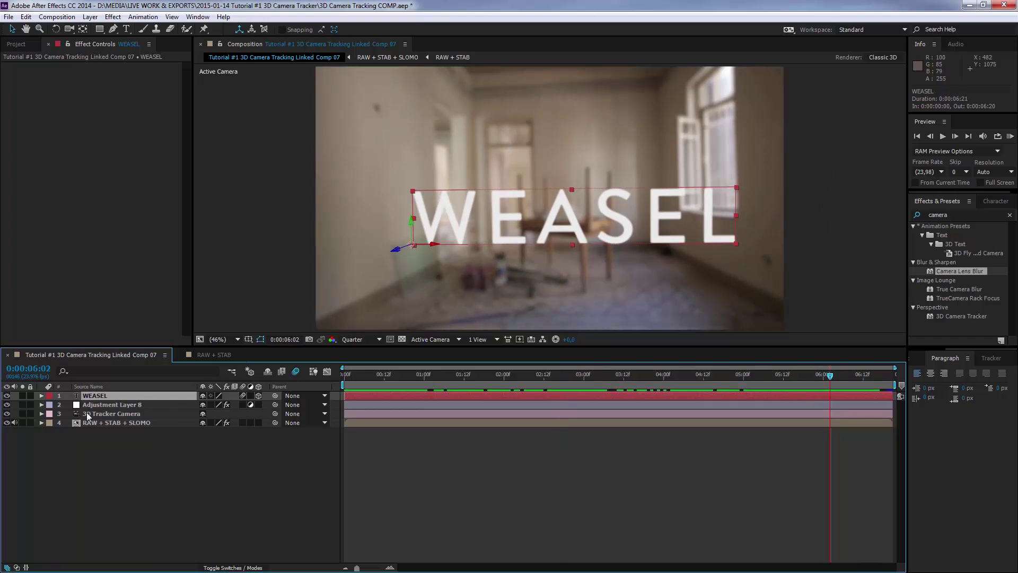
# - Expand the 3D Tracker Camera's options and turn Depth of Field on
pyautogui.click(42, 414)
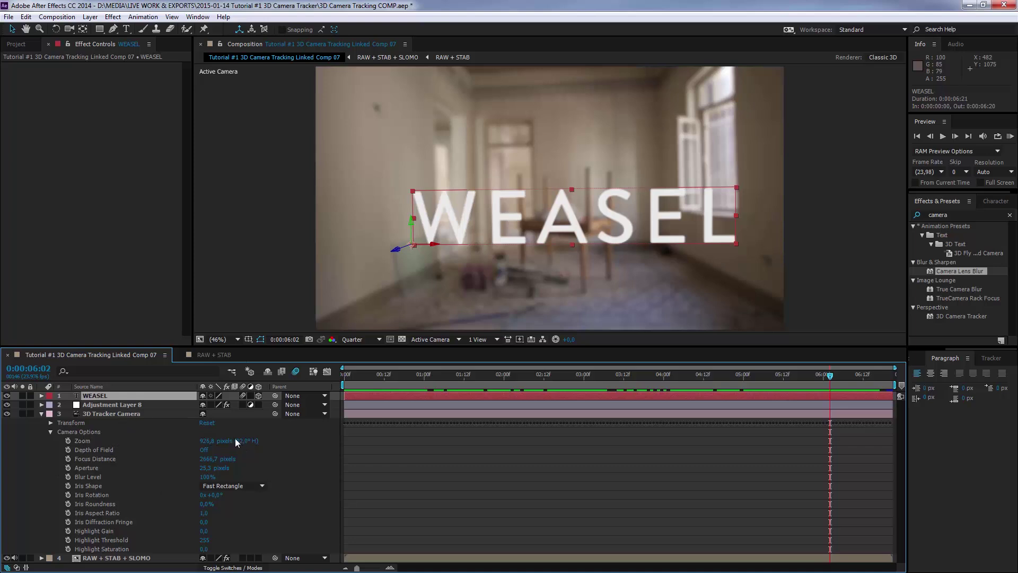
pyautogui.click(203, 449)
pyautogui.click(203, 450)
# - Scrub between 0:00:02:16 and 0:00:06:10 to examine how the camera's depth of field affects the text
pyautogui.moveTo(676, 373); pyautogui.dragTo(627, 386)
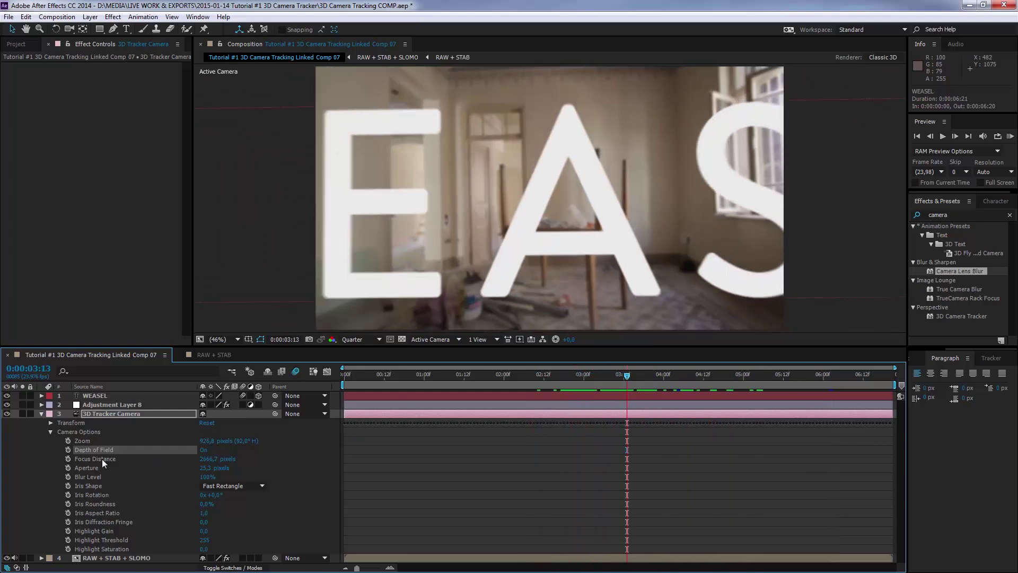
pyautogui.moveTo(634, 376); pyautogui.dragTo(557, 383)
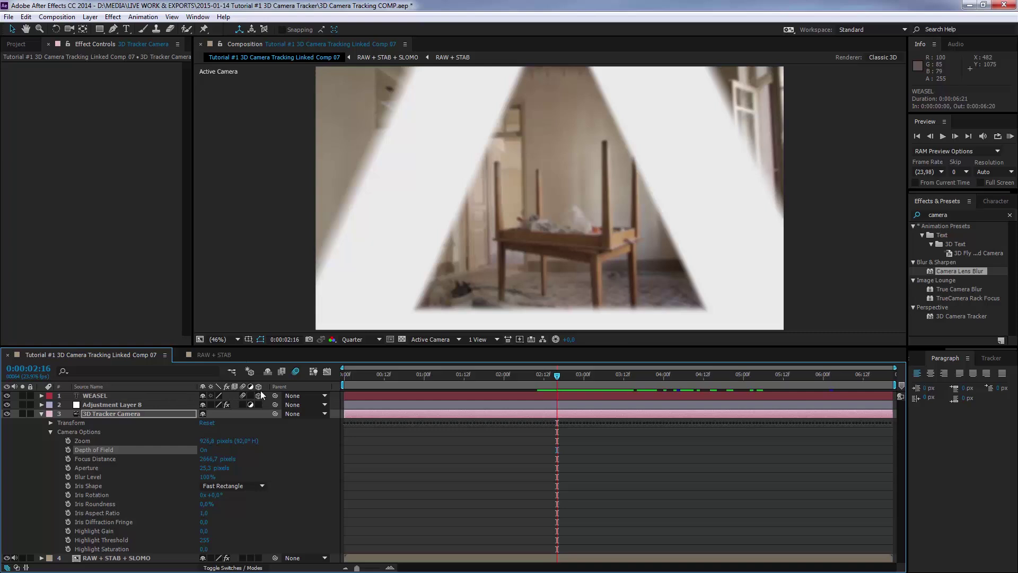
pyautogui.moveTo(562, 381); pyautogui.dragTo(740, 376)
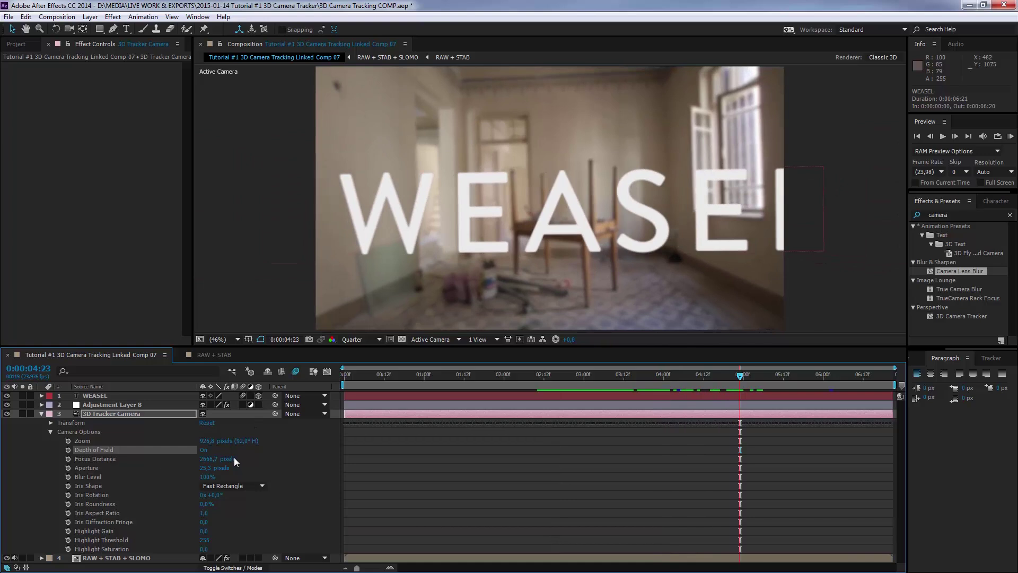
pyautogui.moveTo(740, 376); pyautogui.dragTo(854, 412)
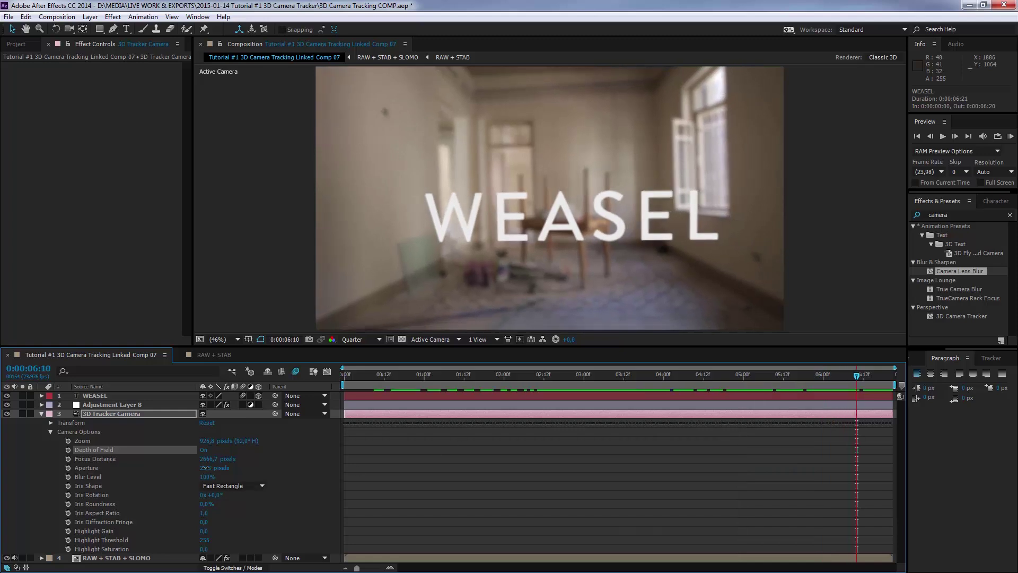
# - Raise the tracker camera's Aperture to about 76 pixels and set the composition preview to Full resolution
pyautogui.moveTo(205, 467); pyautogui.dragTo(234, 467)
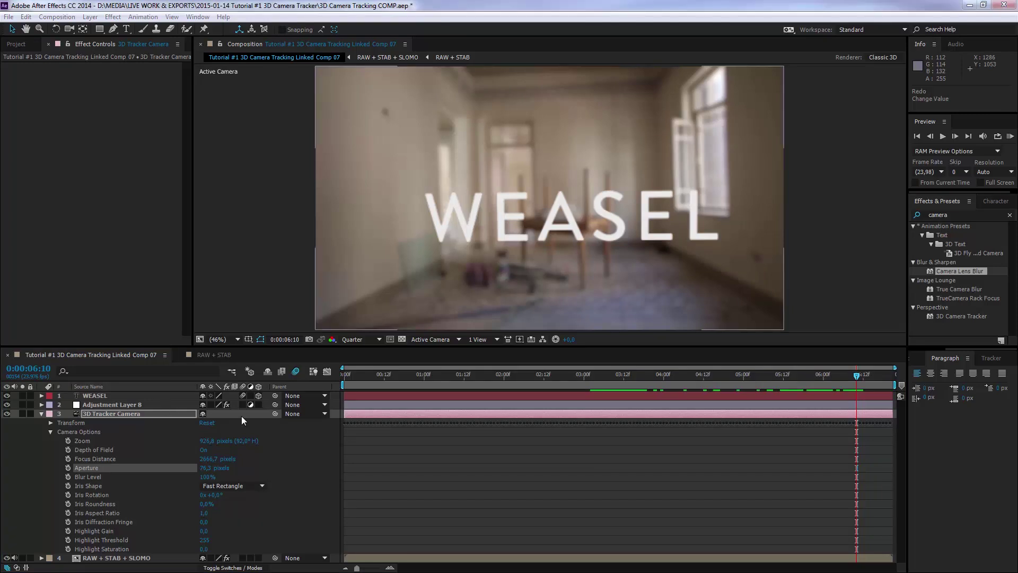
pyautogui.moveTo(657, 375); pyautogui.dragTo(850, 378)
pyautogui.click(367, 338)
pyautogui.click(395, 368)
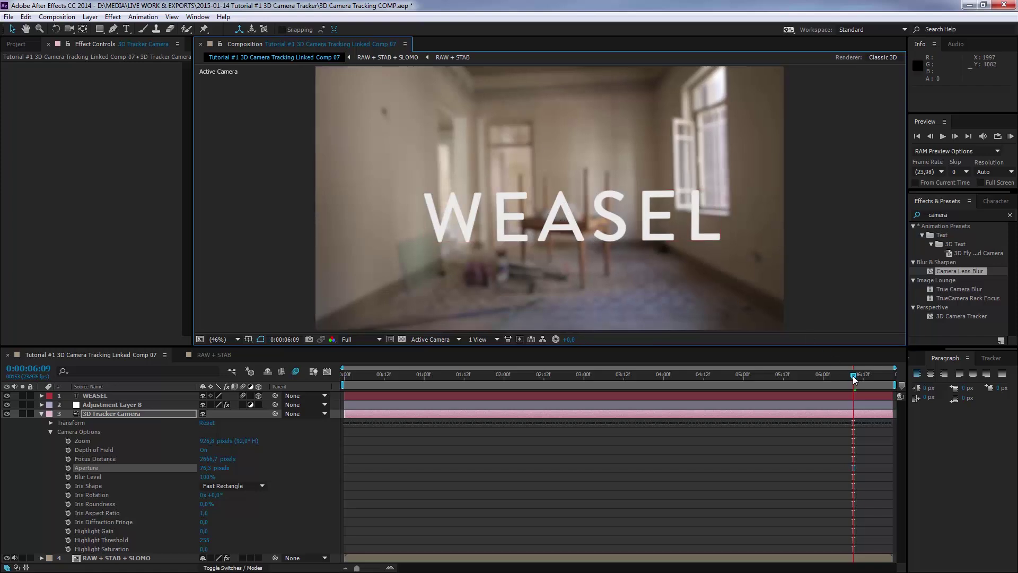
# - At 0:00:03:05, raise the tracker camera's Aperture to 157.3 pixels and its Blur Level to about 118%
pyautogui.moveTo(778, 376); pyautogui.dragTo(604, 378)
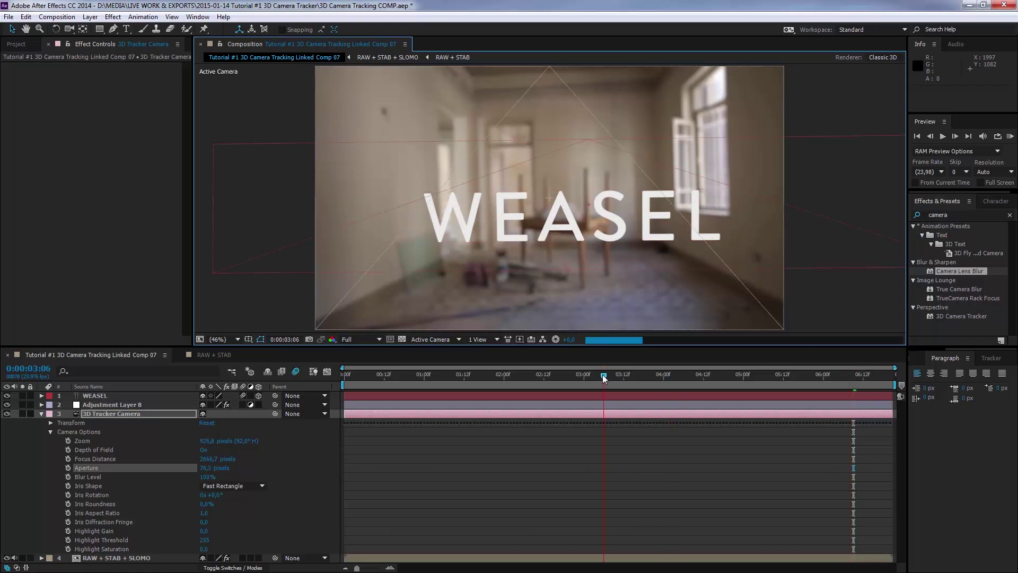
pyautogui.moveTo(603, 378); pyautogui.dragTo(601, 378)
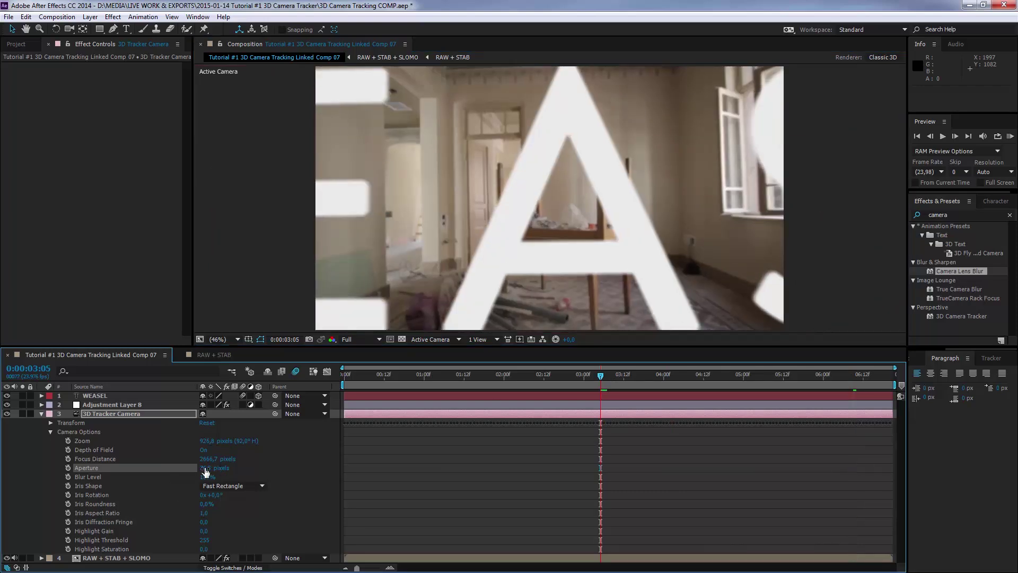
pyautogui.moveTo(205, 468); pyautogui.dragTo(243, 467)
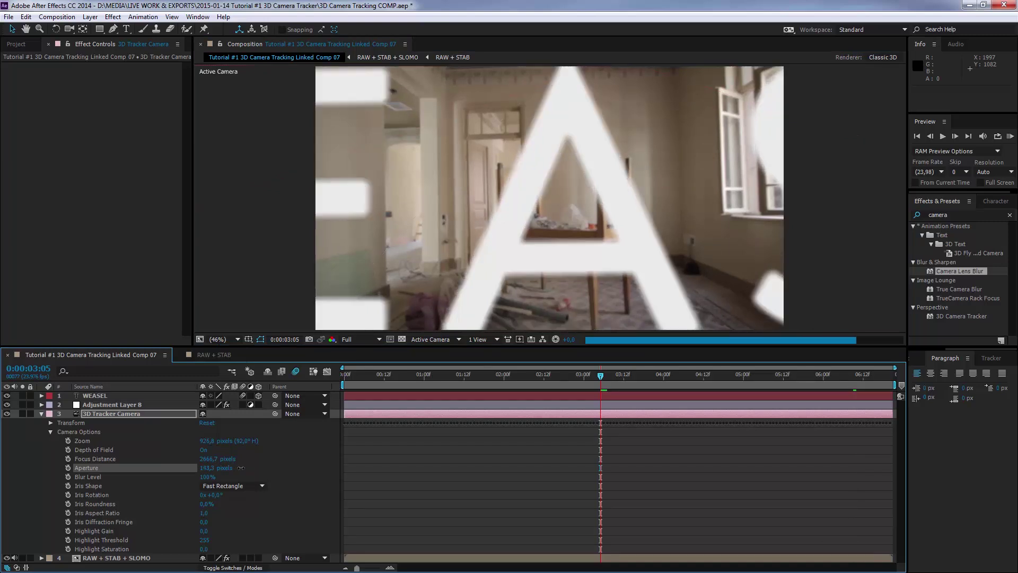
pyautogui.moveTo(241, 468); pyautogui.dragTo(248, 467)
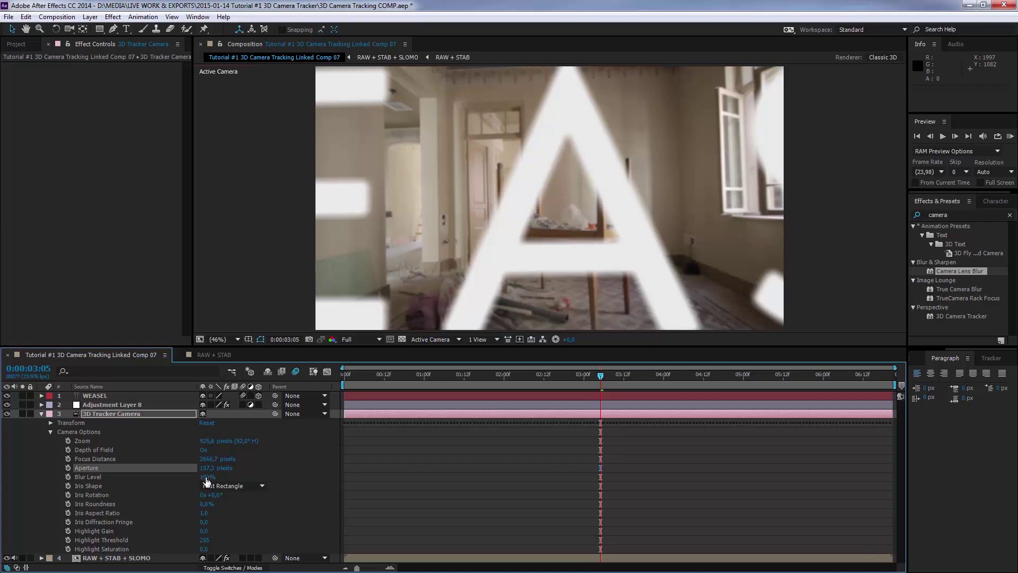
pyautogui.moveTo(206, 476); pyautogui.dragTo(214, 477)
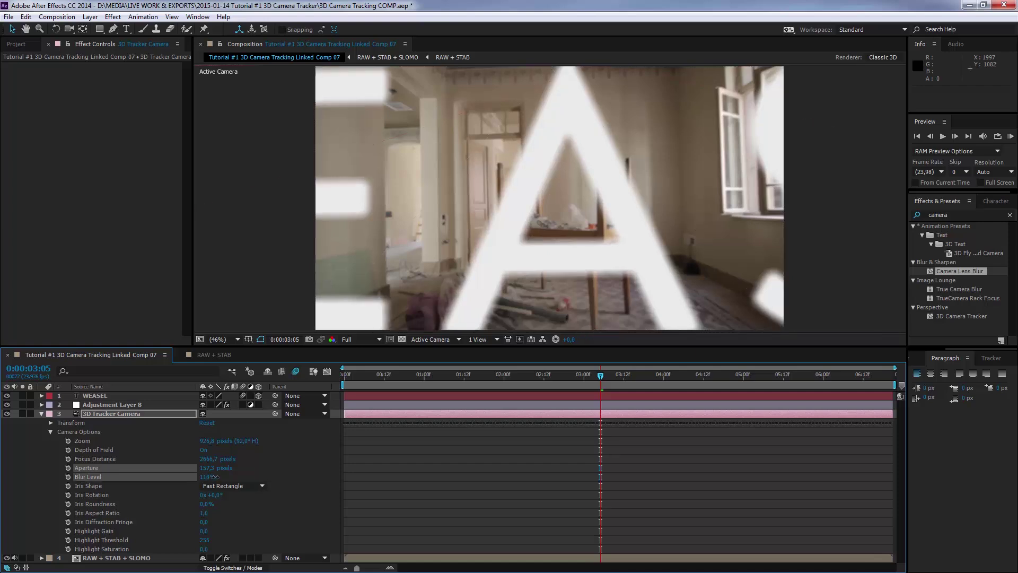
# - Play a RAM preview of the whole composition to review the blurred, camera-tracked text
pyautogui.moveTo(841, 377); pyautogui.dragTo(867, 376)
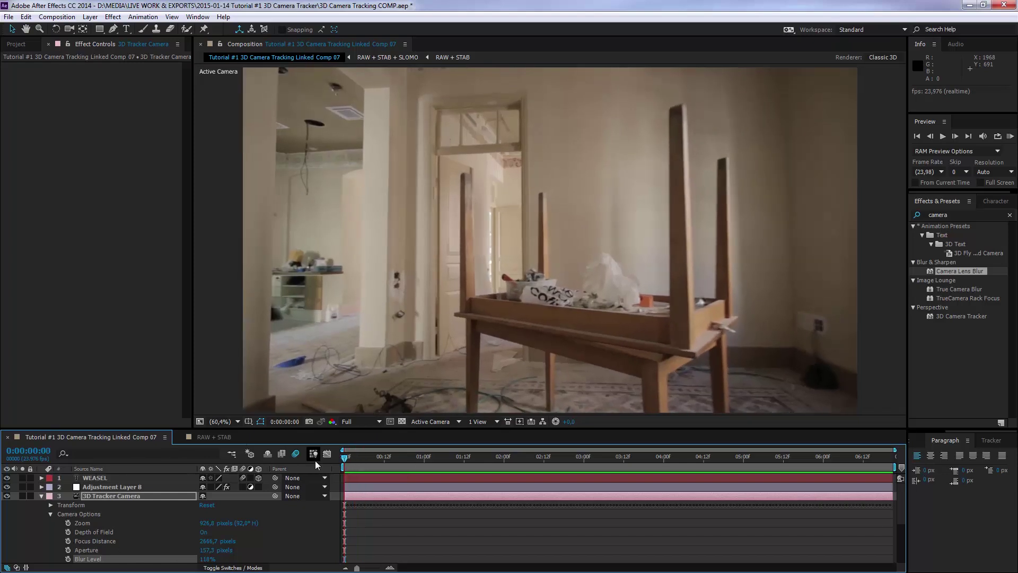
pyautogui.press('KP_0')
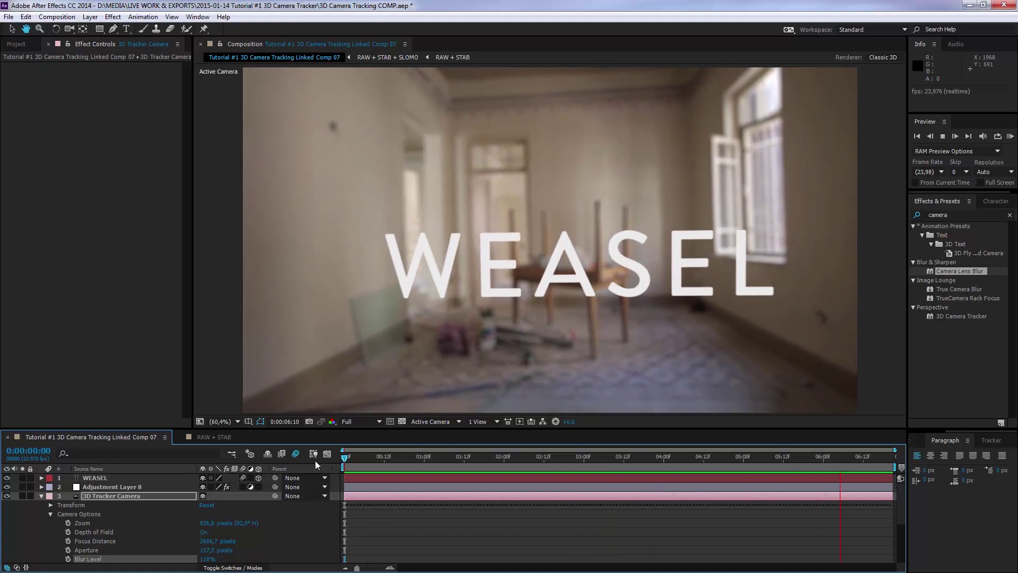
pyautogui.press('space')
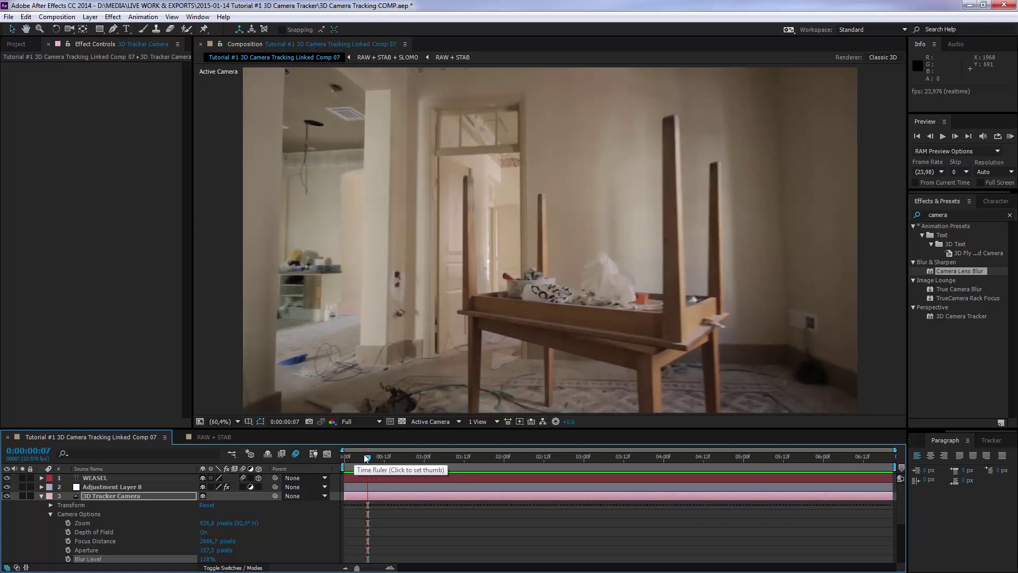
pyautogui.moveTo(373, 413); pyautogui.dragTo(374, 385)
# - Switch to Premiere Pro, scrub through the linked composition in the Main Sequence, and return to its start
pyautogui.hotkey('alt', 'Tab')
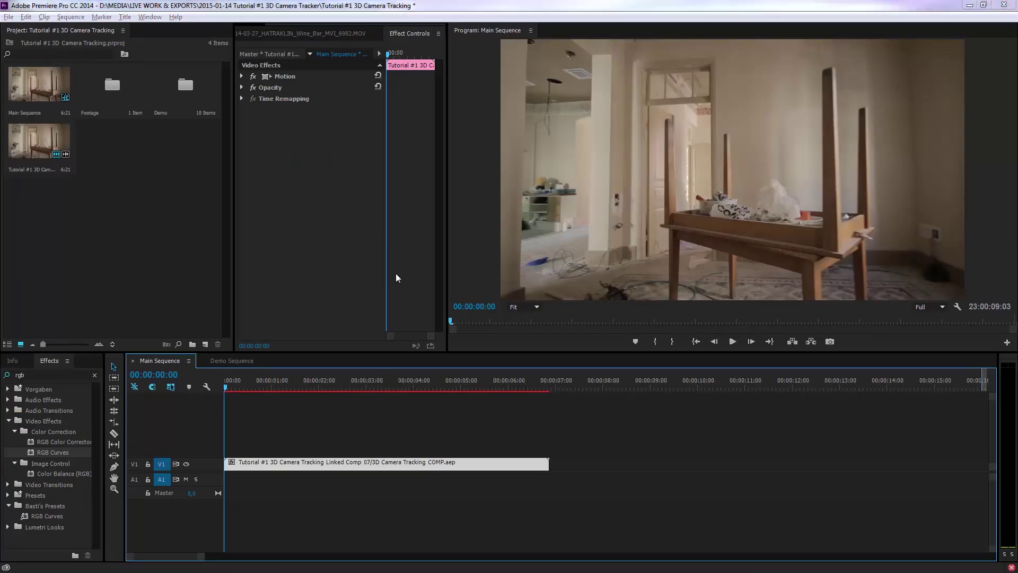
pyautogui.hotkey('alt', 'Tab')
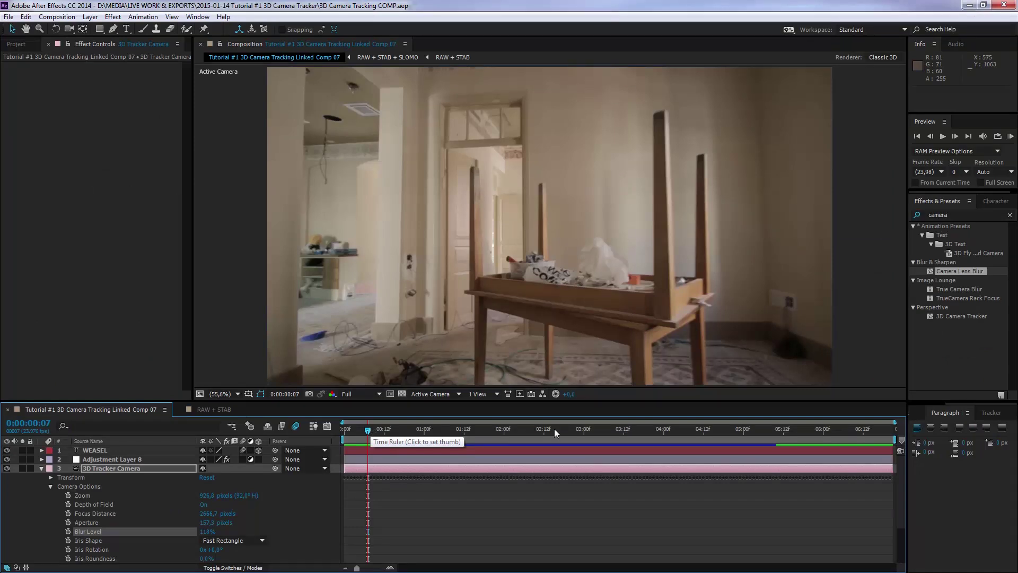
pyautogui.hotkey('alt', 'Tab')
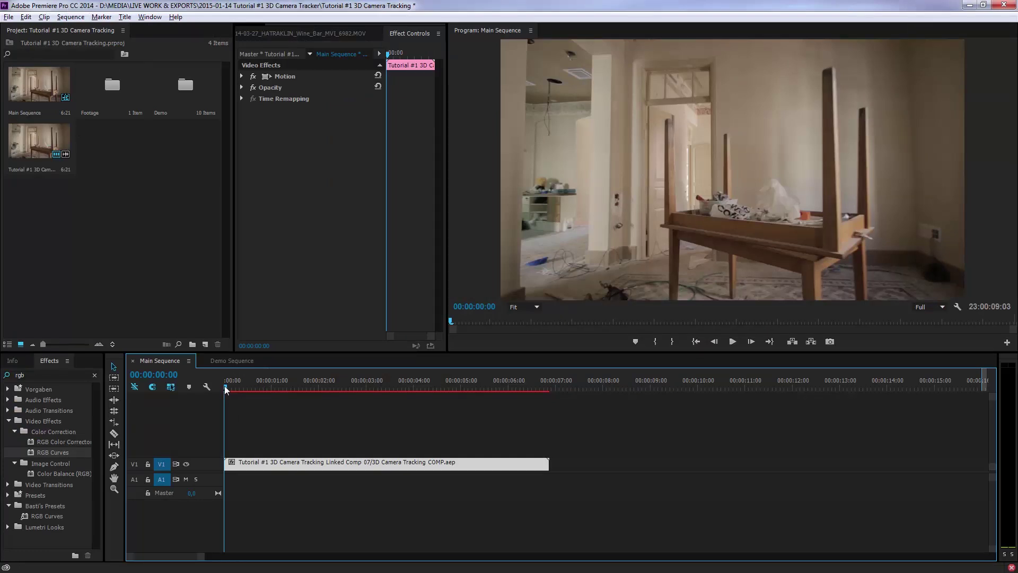
pyautogui.moveTo(223, 389); pyautogui.dragTo(515, 391)
pyautogui.press('Home')
# - Grade the linked clip with RGB Curves, using a contrast S-curve on Master and lifted shadows with slightly lowered highlights on Blue
pyautogui.moveTo(49, 451); pyautogui.dragTo(309, 245)
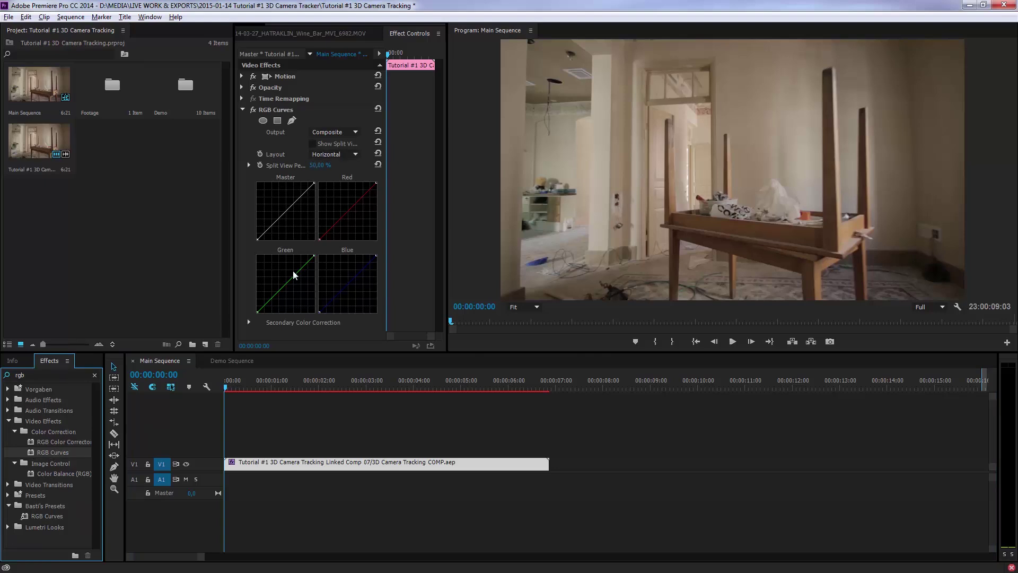
pyautogui.moveTo(301, 196); pyautogui.dragTo(293, 196)
pyautogui.moveTo(262, 233); pyautogui.dragTo(266, 232)
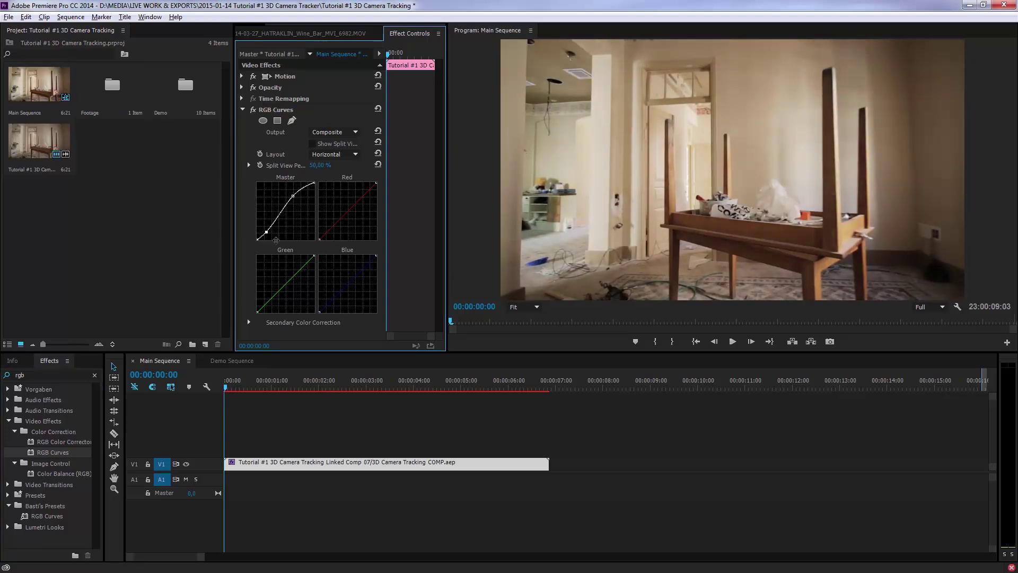
pyautogui.moveTo(319, 312); pyautogui.dragTo(316, 308)
pyautogui.click(366, 265)
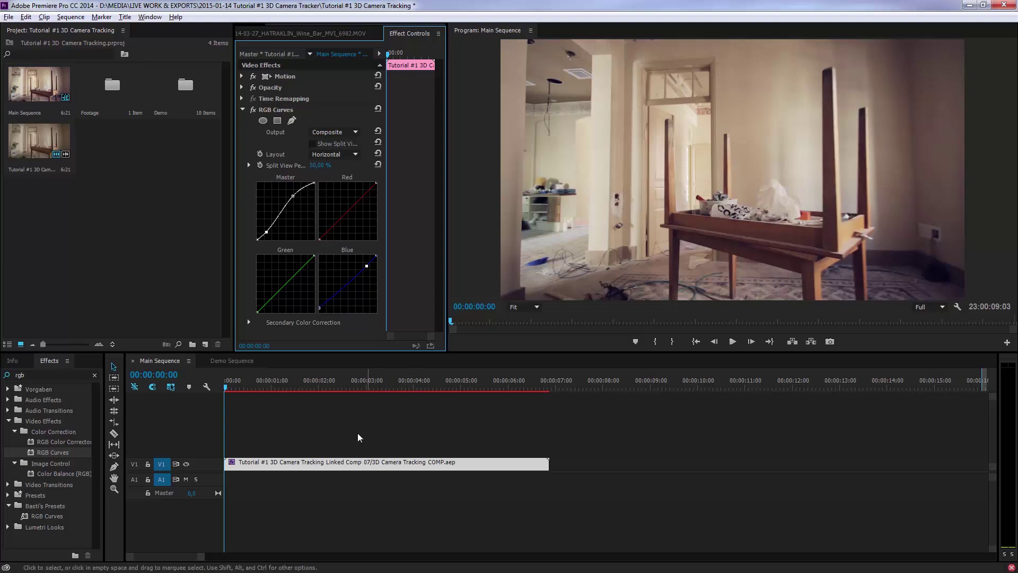
# - At 00:00:05:20, darken the Master curve's shadow point slightly and scrub the sequence to check the grade
pyautogui.moveTo(234, 383); pyautogui.dragTo(500, 382)
pyautogui.click(267, 232)
pyautogui.moveTo(266, 231); pyautogui.dragTo(268, 233)
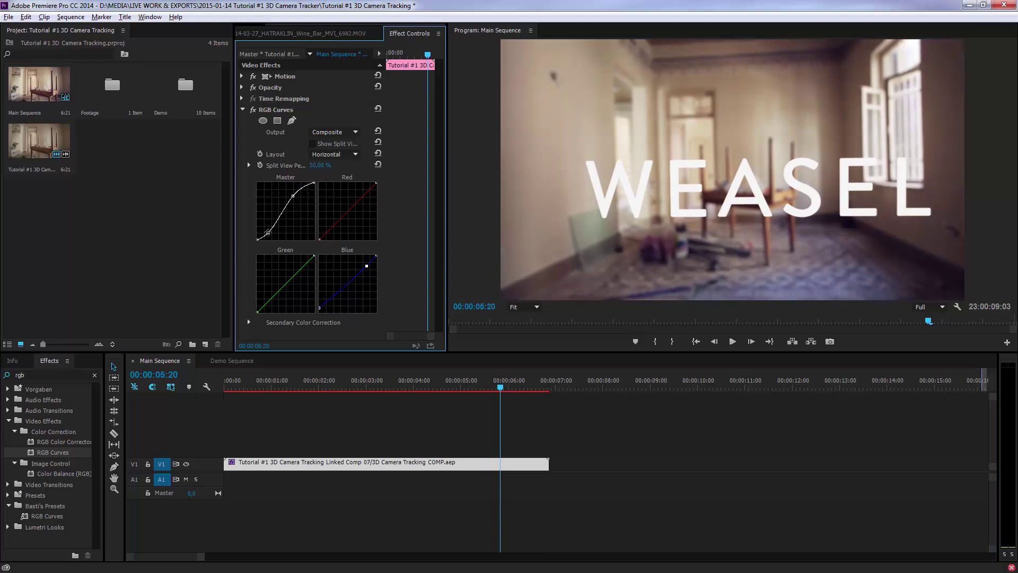
pyautogui.moveTo(386, 384); pyautogui.dragTo(521, 392)
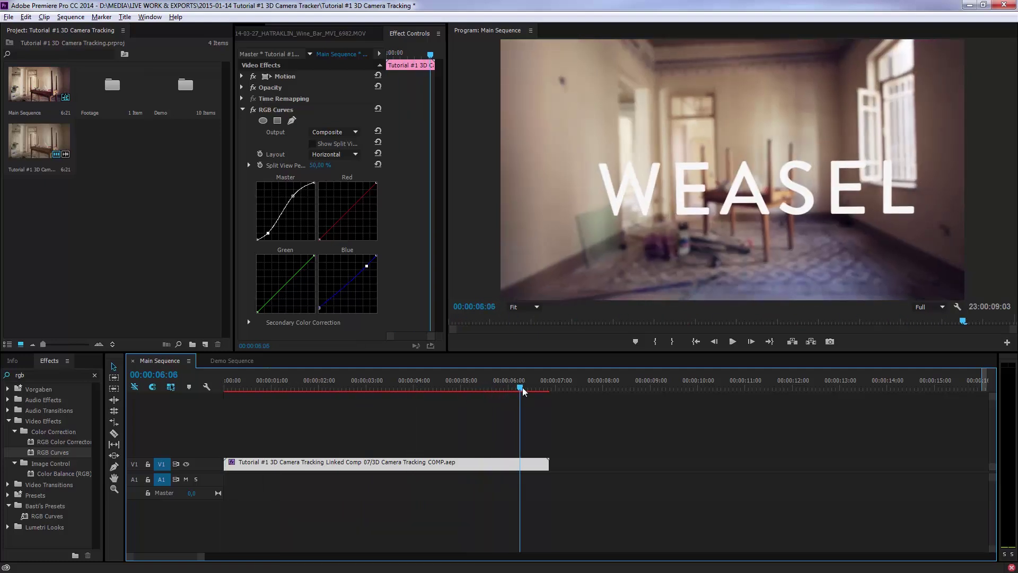
# - Open the Demo Sequence, play it to the end, and scrub from its start to 00:00:06:00
pyautogui.click(232, 361)
pyautogui.press('space')
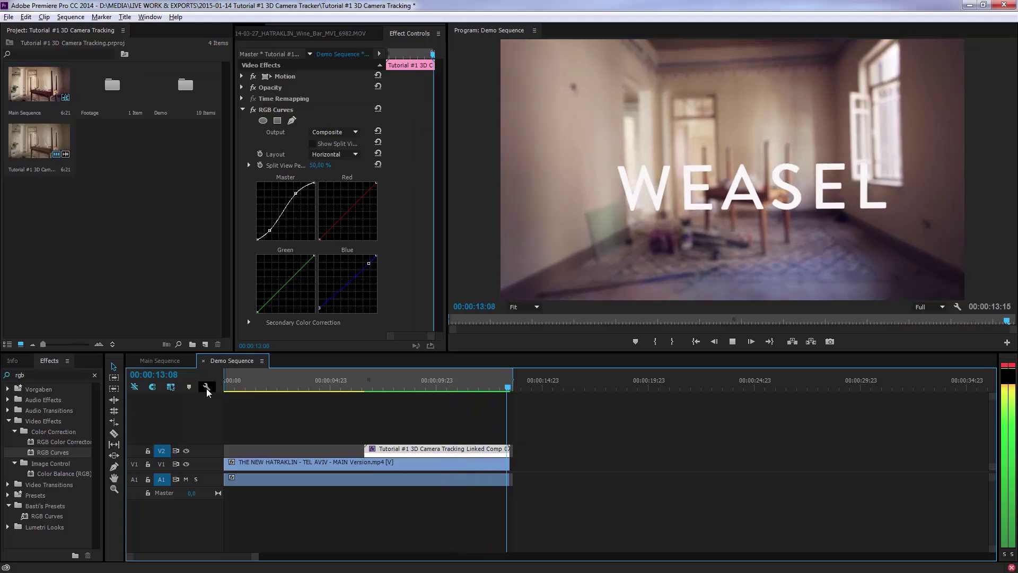
pyautogui.click(226, 390)
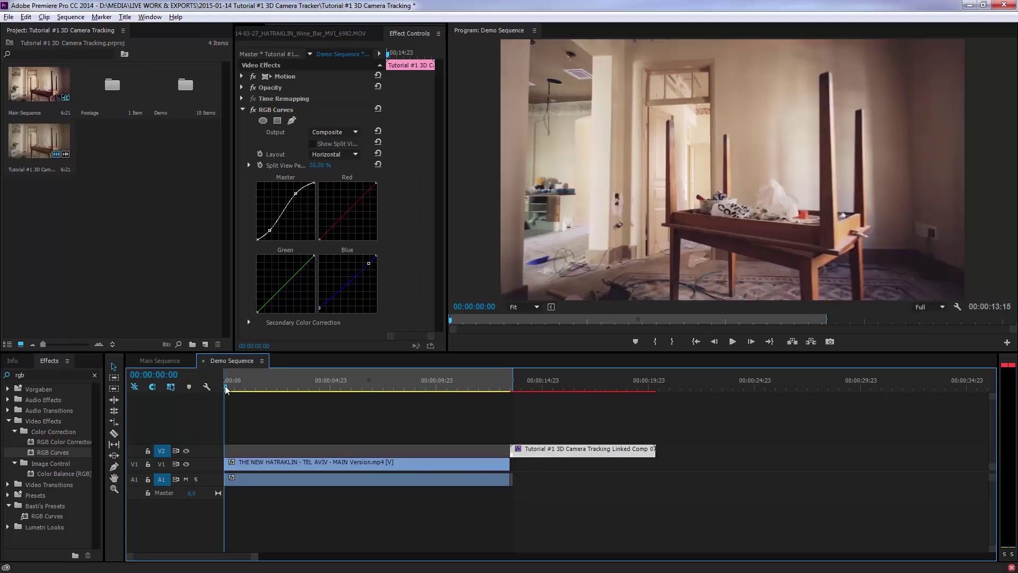
pyautogui.moveTo(226, 390); pyautogui.dragTo(353, 416)
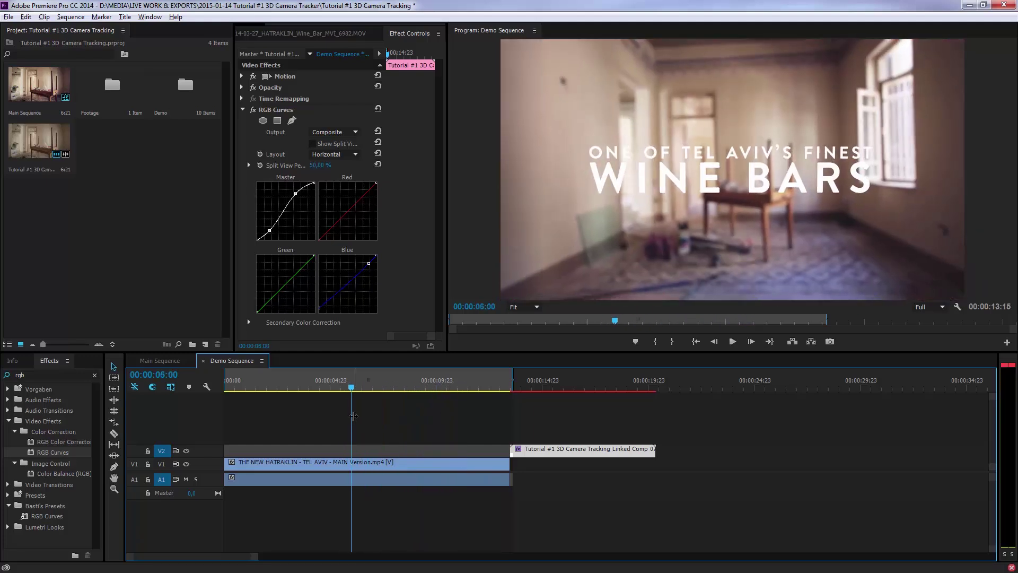